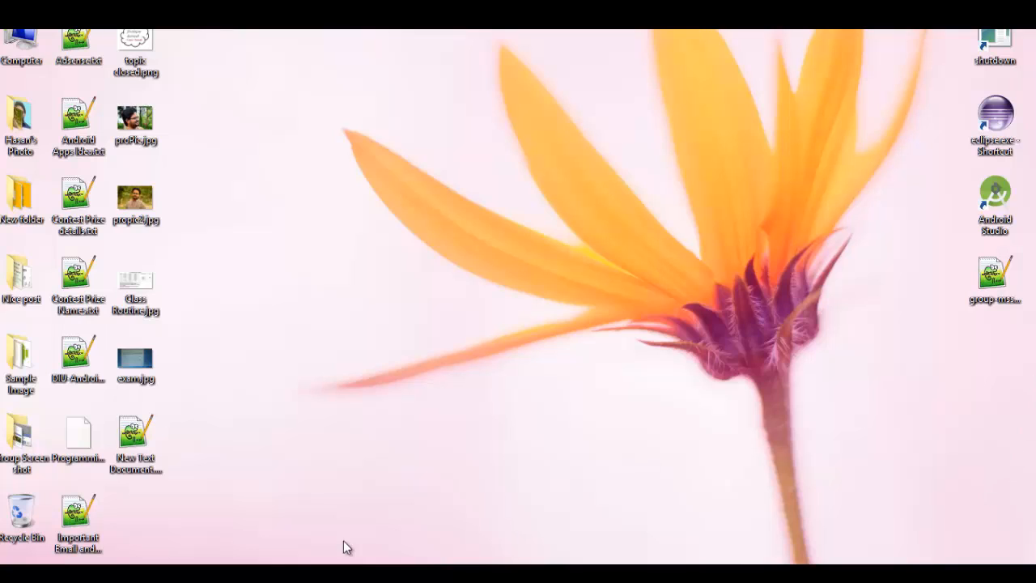
Step: Open the setup notes in New Text Document.txt in Notepad++ and move their window clear of the desktop files
{"action": "left_click", "coordinate": [140, 441]}
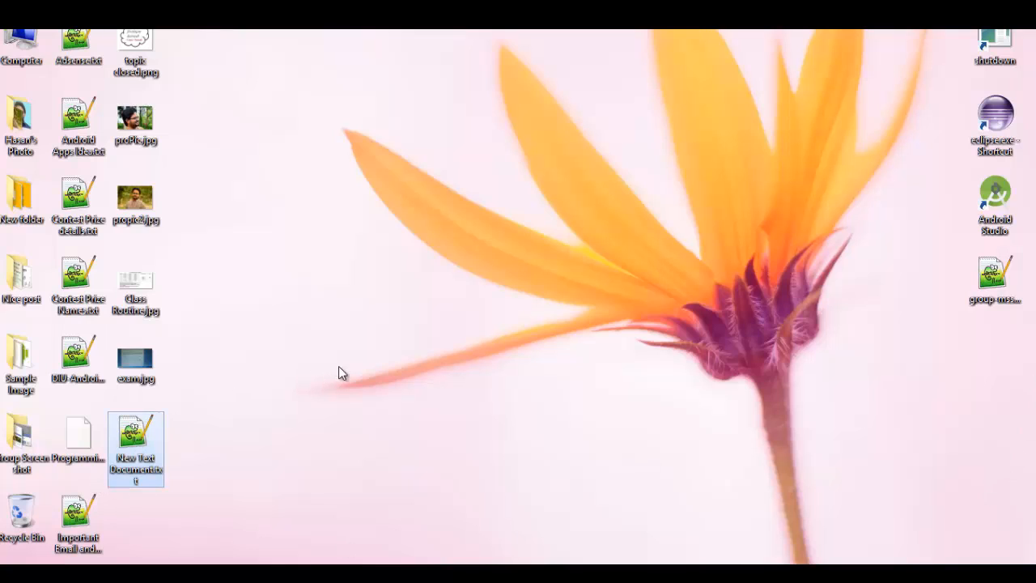
{"action": "left_click", "coordinate": [624, 574]}
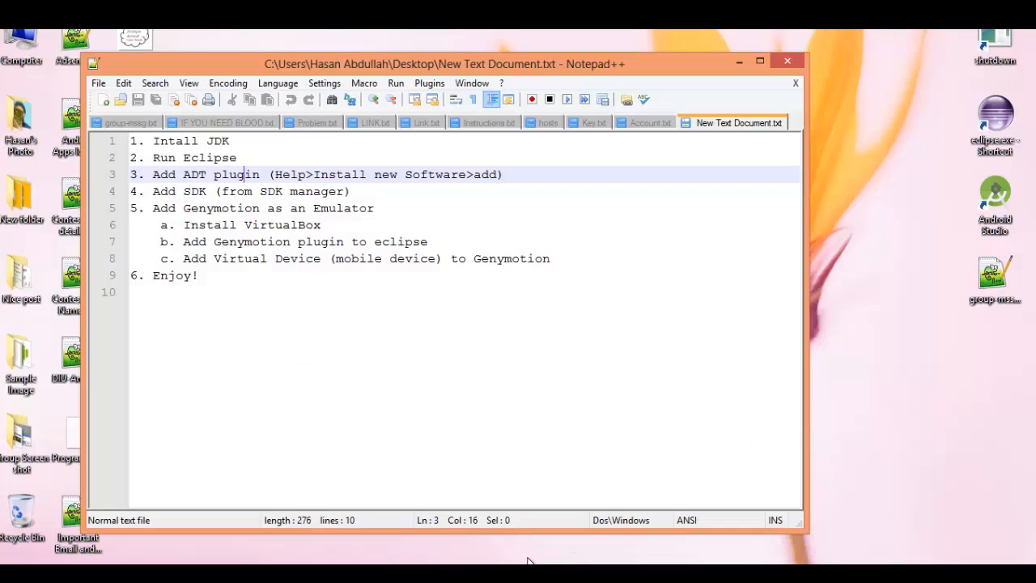
{"action": "left_click_drag", "start_coordinate": [349, 68], "coordinate": [502, 66]}
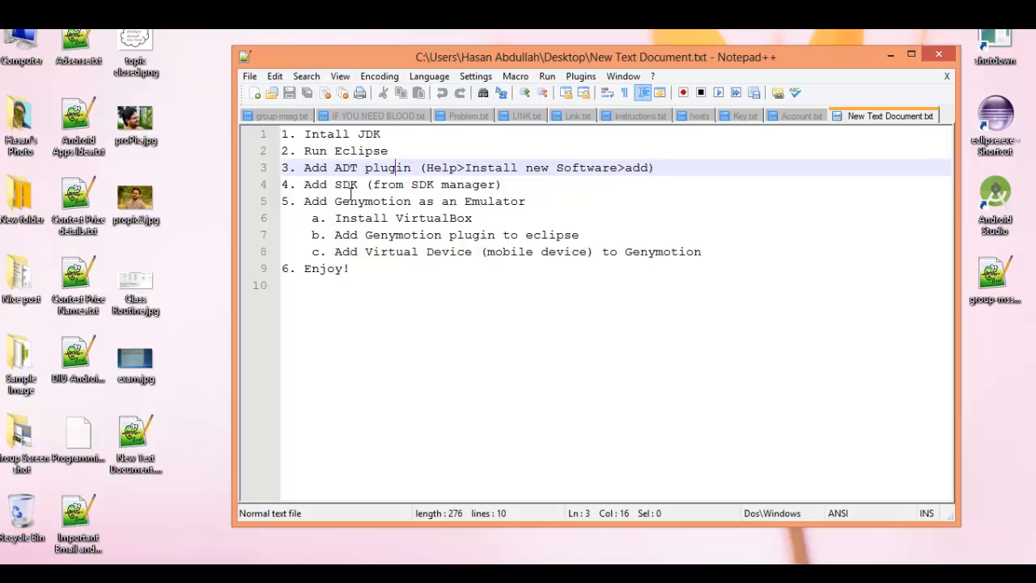
Step: Switch to Oracle's JDK 8 download page in the browser and accept the license agreement for Java SE Development Kit 8u45
{"action": "key", "text": "alt+Tab"}
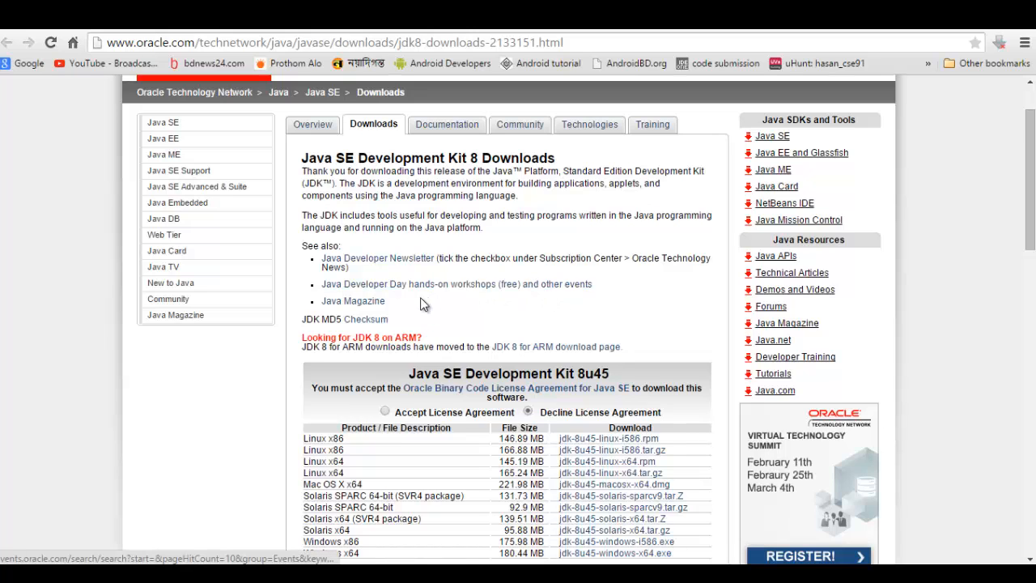
{"action": "scroll", "coordinate": [431, 318], "scroll_direction": "down", "scroll_amount": 2}
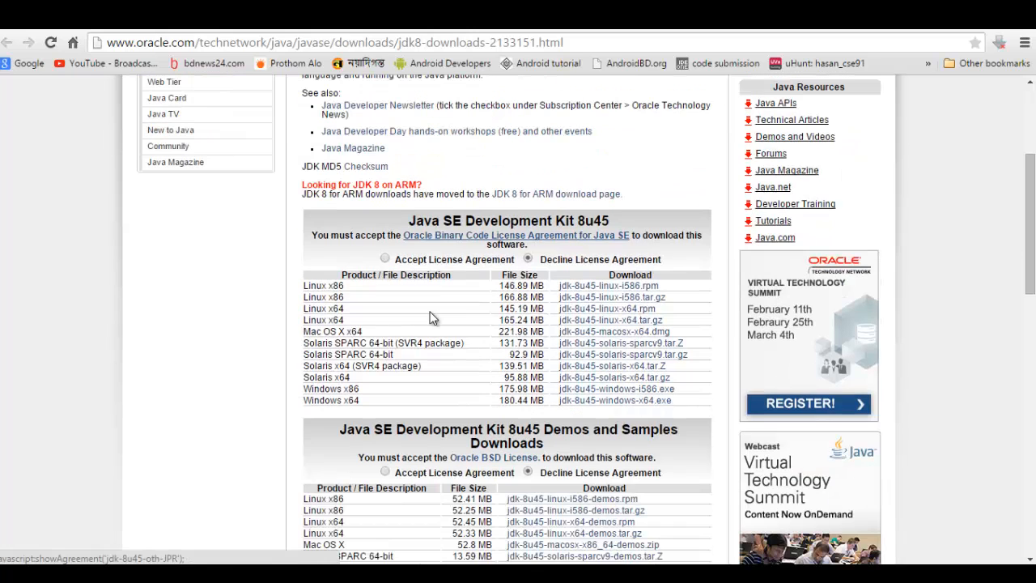
{"action": "left_click", "coordinate": [384, 259]}
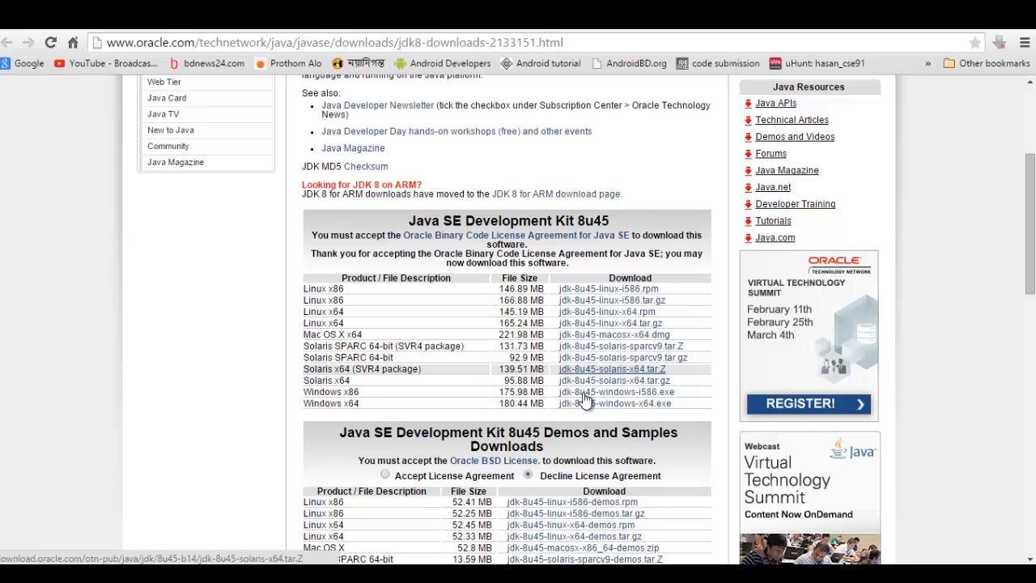
Step: Review the JDK and Run Eclipse lines of the Notepad++ notes alongside the Eclipse Classic 4.2.2 download page
{"action": "left_click", "coordinate": [522, 574]}
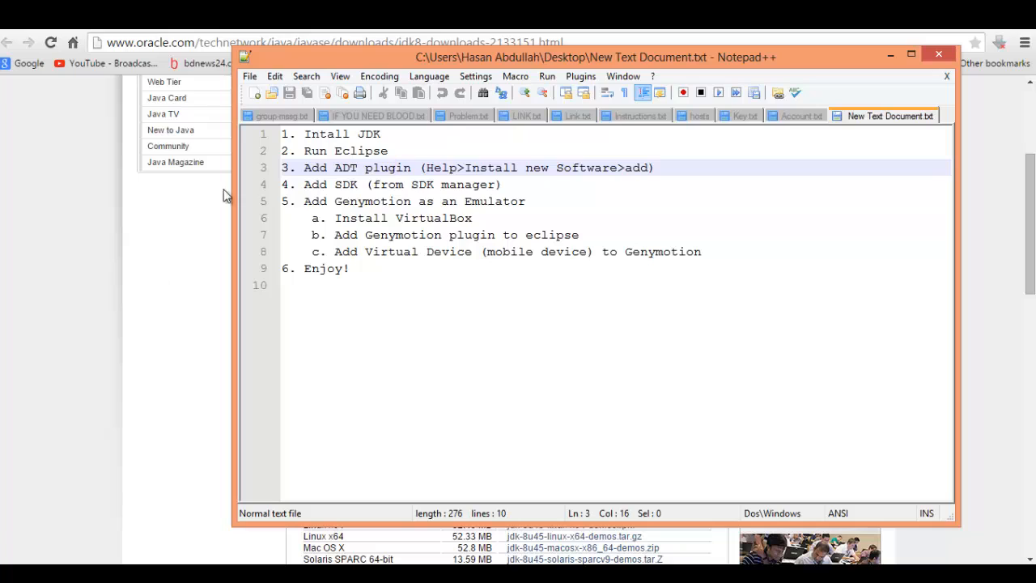
{"action": "left_click", "coordinate": [382, 135]}
{"action": "left_click_drag", "start_coordinate": [381, 135], "coordinate": [357, 134]}
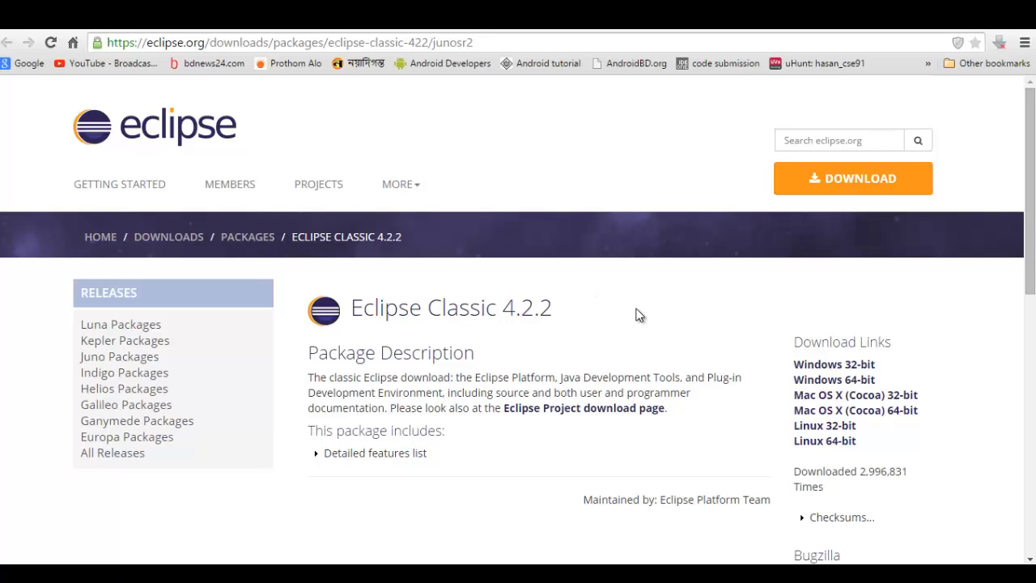
{"action": "left_click", "coordinate": [552, 573]}
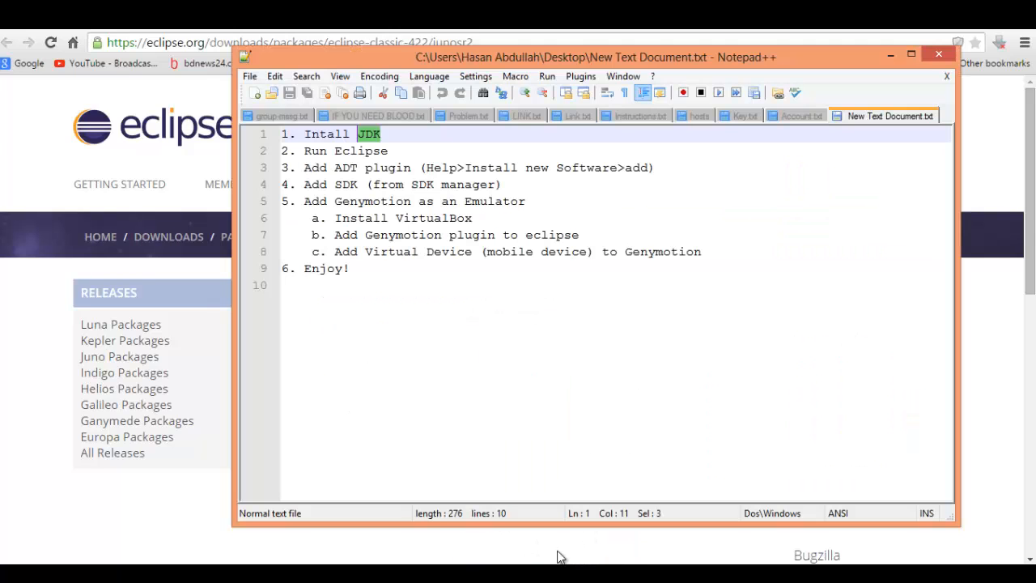
{"action": "left_click", "coordinate": [403, 152]}
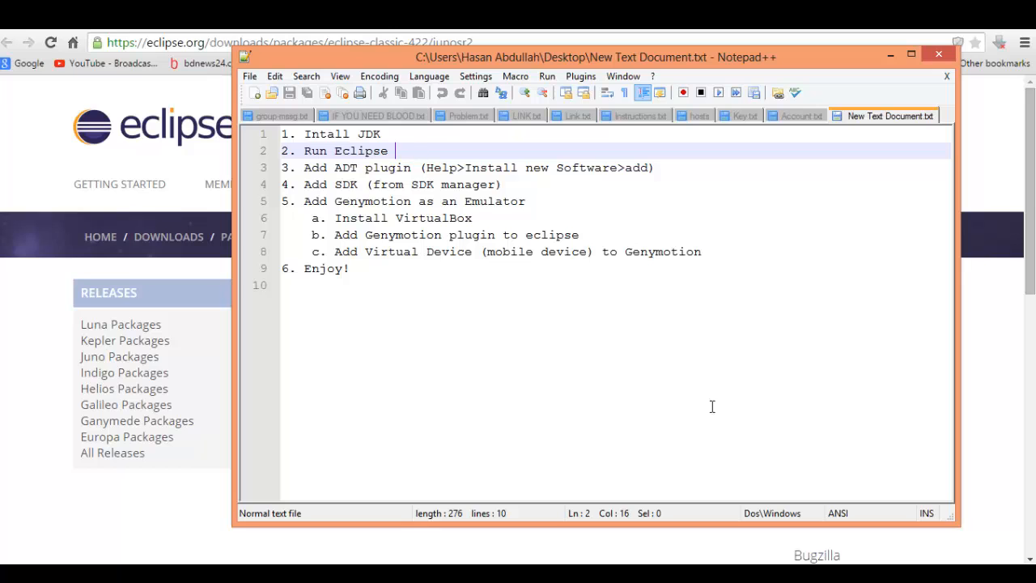
Step: Check the running Eclipse workspace and highlight ADT in the third line of the Notepad++ setup notes
{"action": "left_click", "coordinate": [305, 572]}
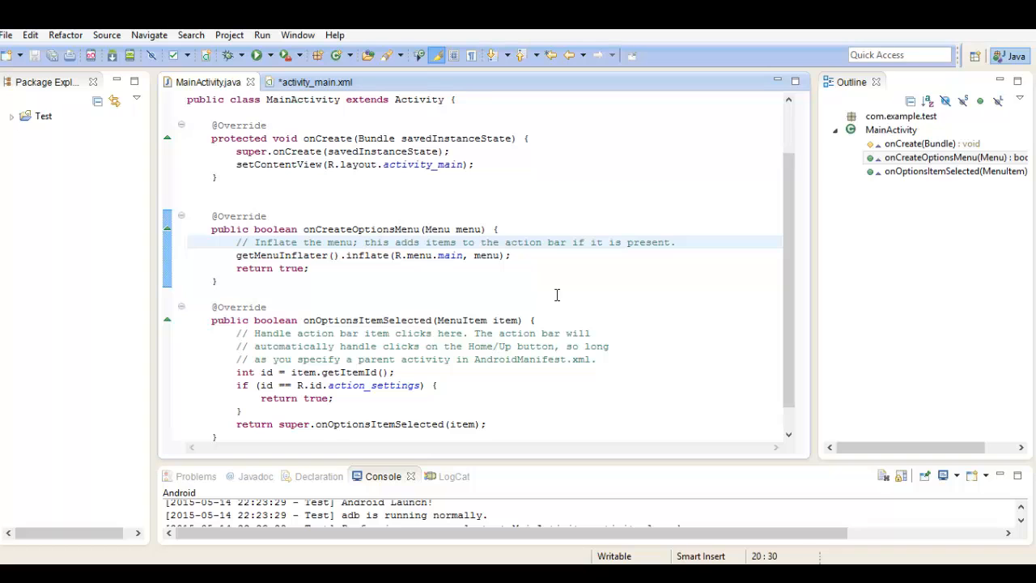
{"action": "left_click", "coordinate": [567, 574]}
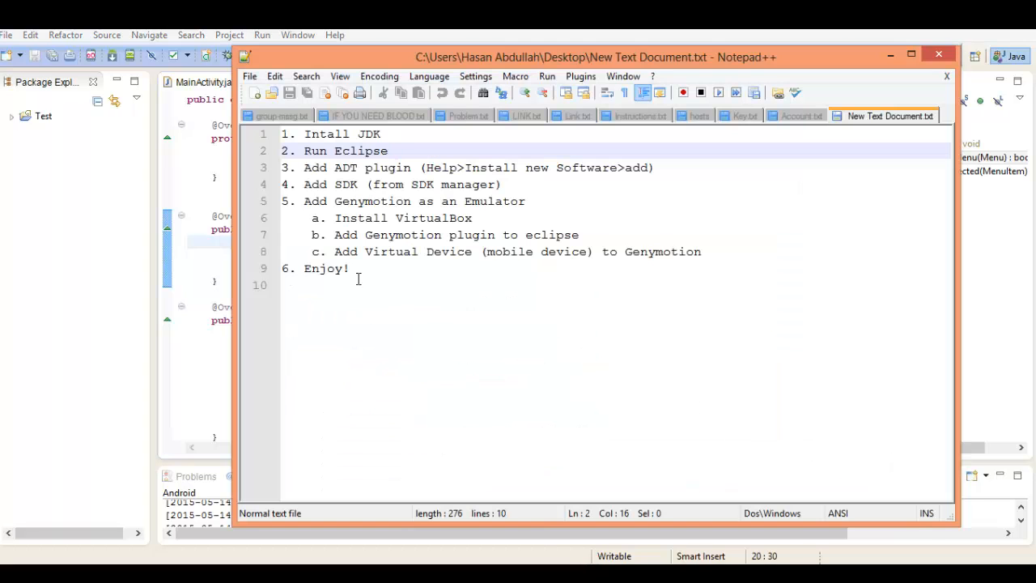
{"action": "double_click", "coordinate": [346, 168]}
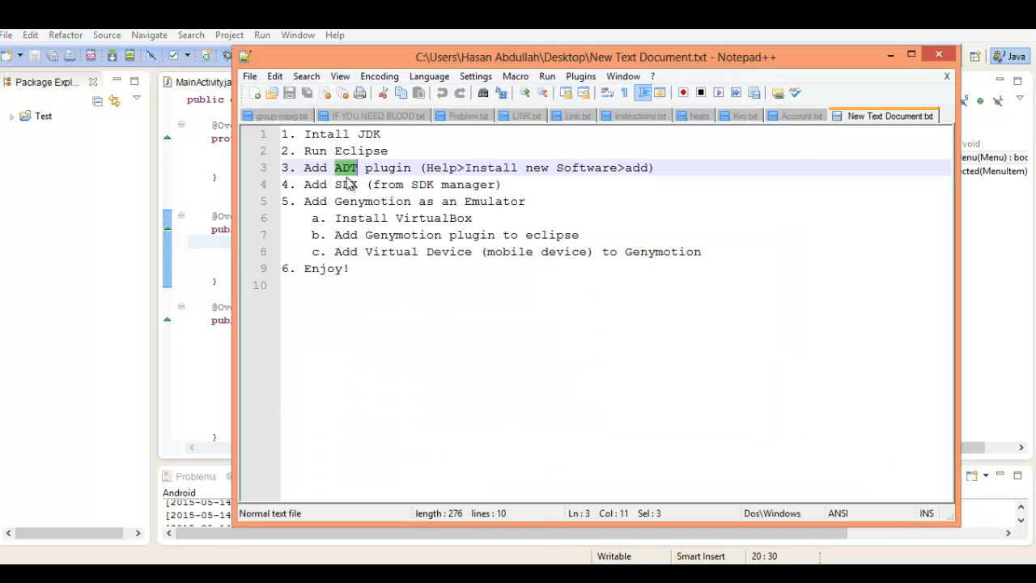
{"action": "left_click", "coordinate": [341, 169]}
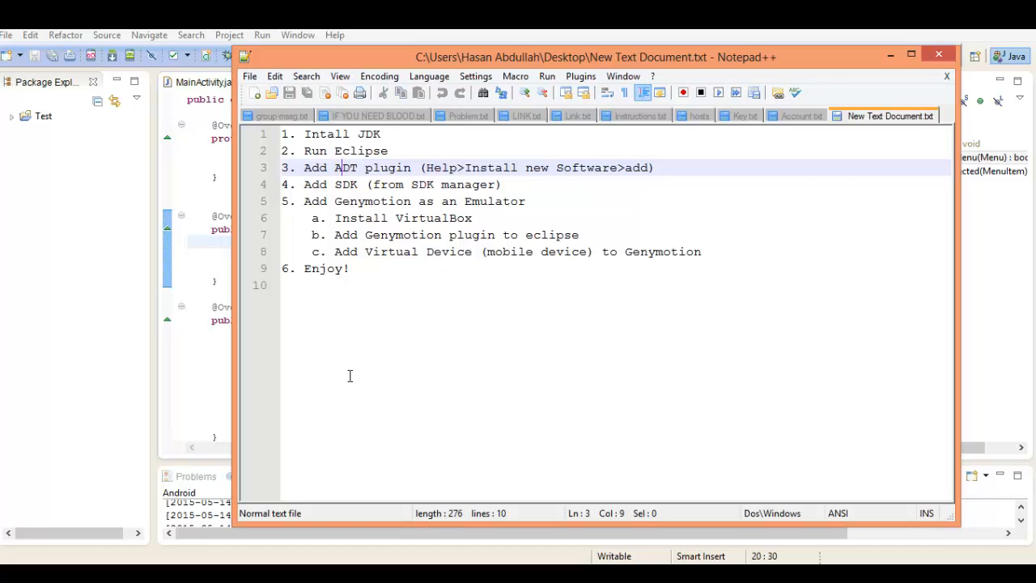
Step: Read the Download the ADT Plugin instructions on the Android developer page in the browser, highlighting Install New Software
{"action": "key", "text": "alt+Tab"}
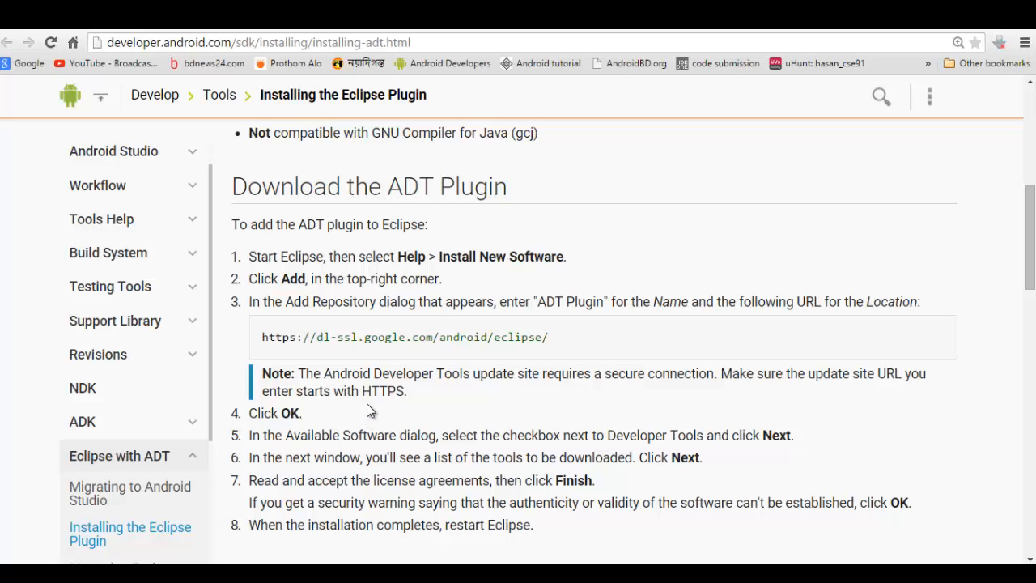
{"action": "left_click_drag", "start_coordinate": [1030, 261], "coordinate": [1031, 269]}
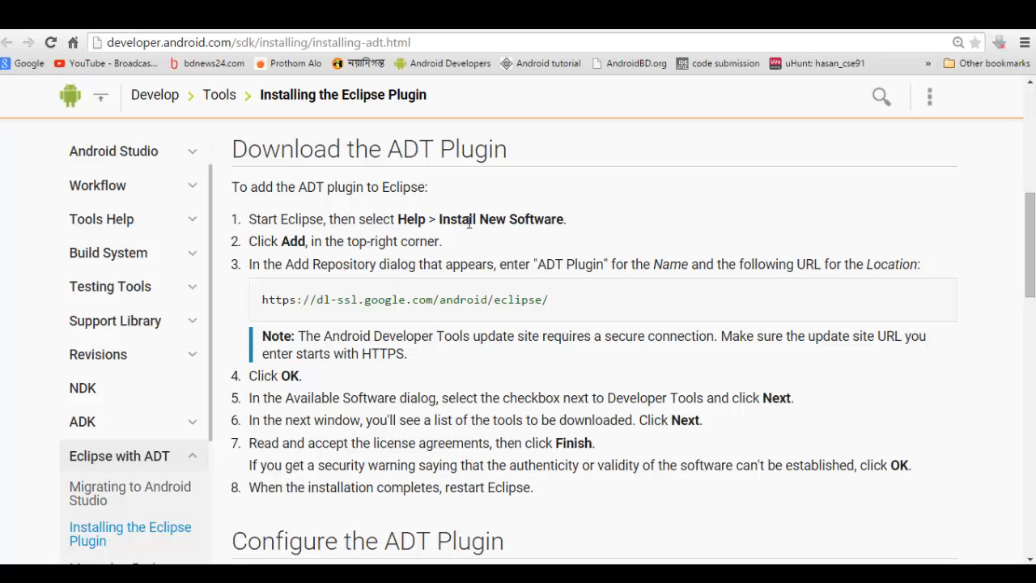
{"action": "left_click_drag", "start_coordinate": [450, 221], "coordinate": [558, 220]}
{"action": "left_click", "coordinate": [570, 245]}
Step: Switch to Eclipse and start a new repository named "ADT Plugin" for installing new software
{"action": "left_click", "coordinate": [455, 574]}
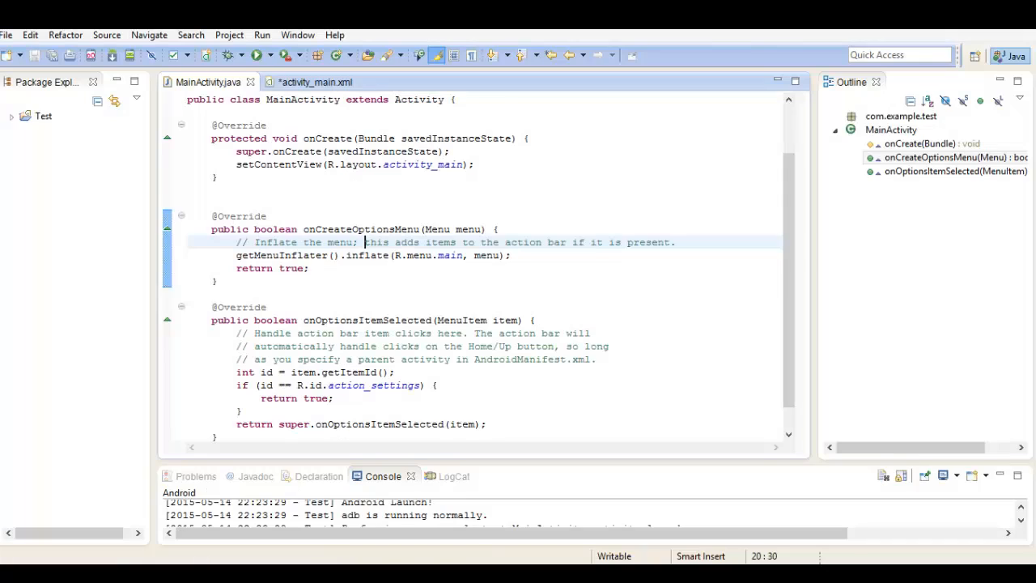
{"action": "left_click", "coordinate": [334, 34]}
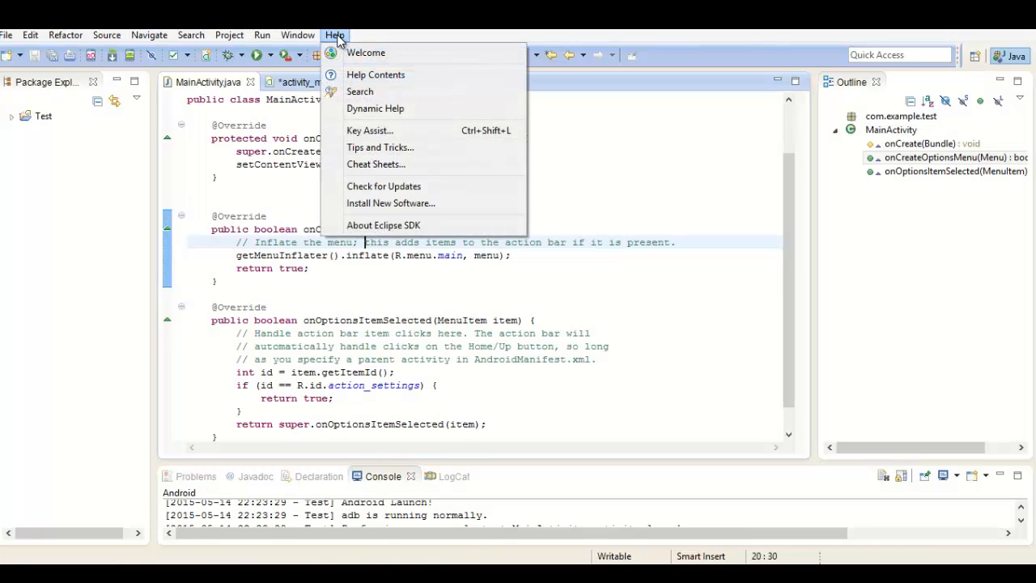
{"action": "left_click", "coordinate": [395, 207]}
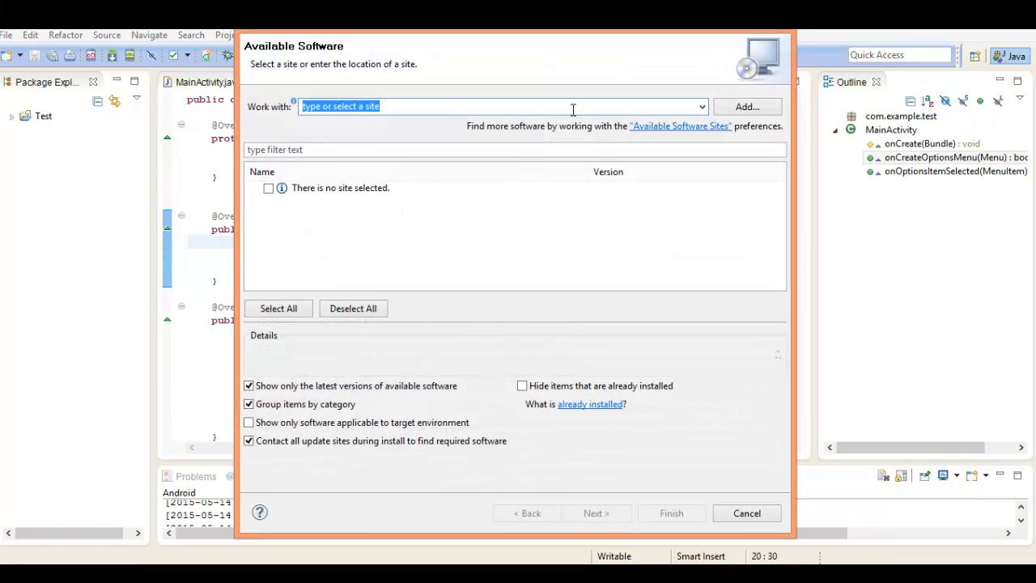
{"action": "left_click", "coordinate": [731, 109]}
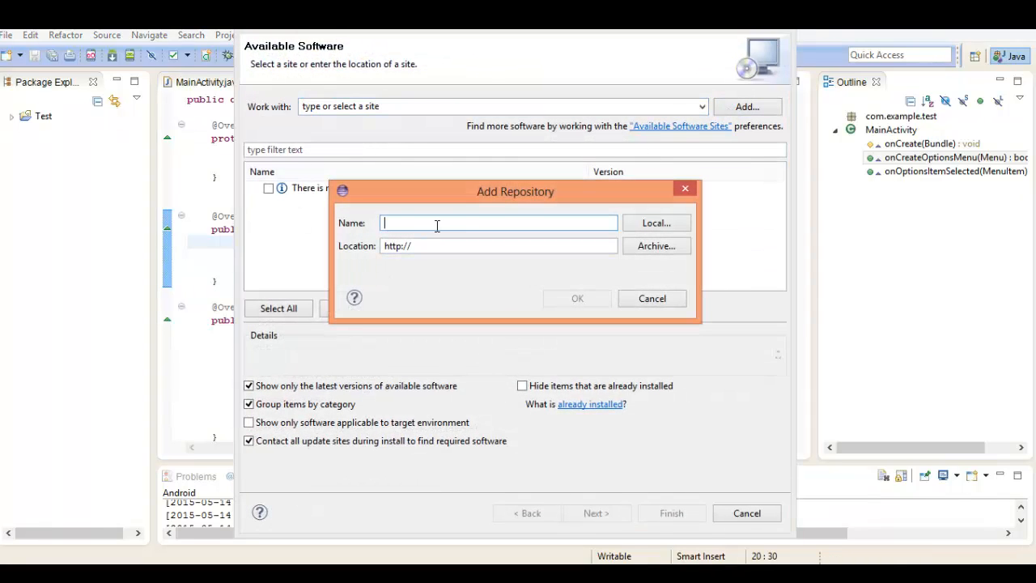
{"action": "type", "text": "ADT Plu"}
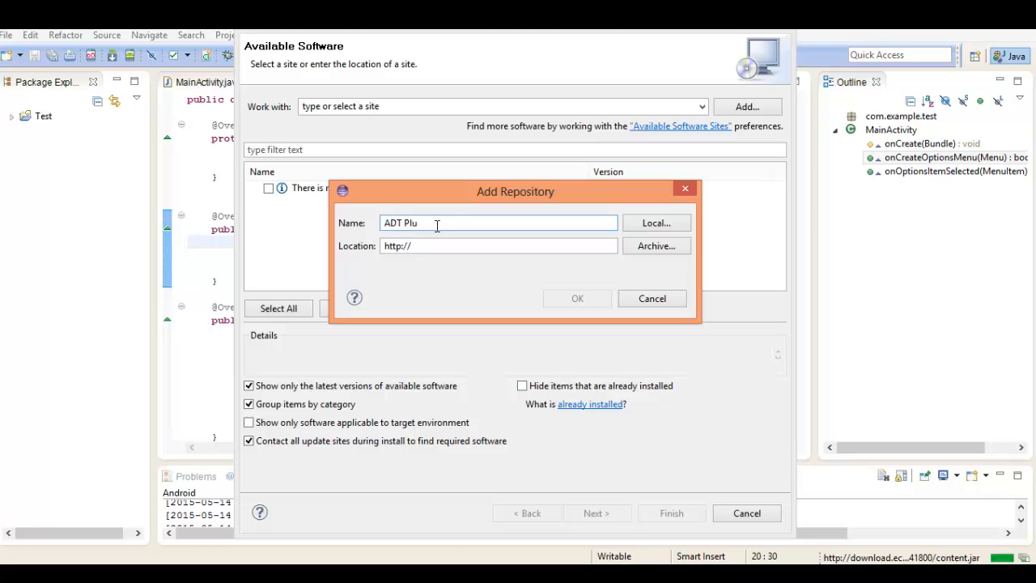
{"action": "type", "text": "gin"}
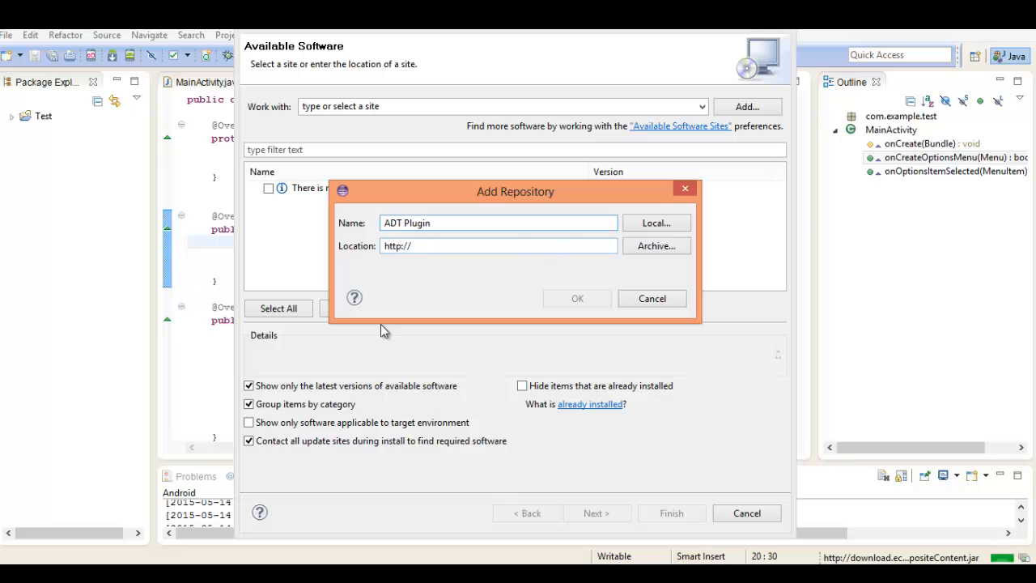
{"action": "left_click", "coordinate": [96, 573]}
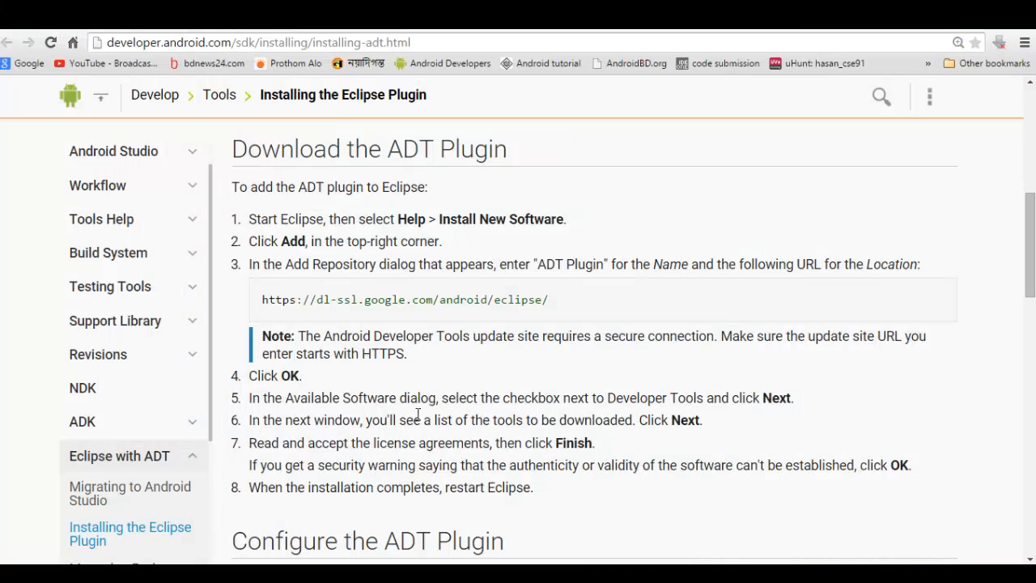
{"action": "left_click_drag", "start_coordinate": [549, 301], "coordinate": [264, 304]}
{"action": "key", "text": "ctrl+c"}
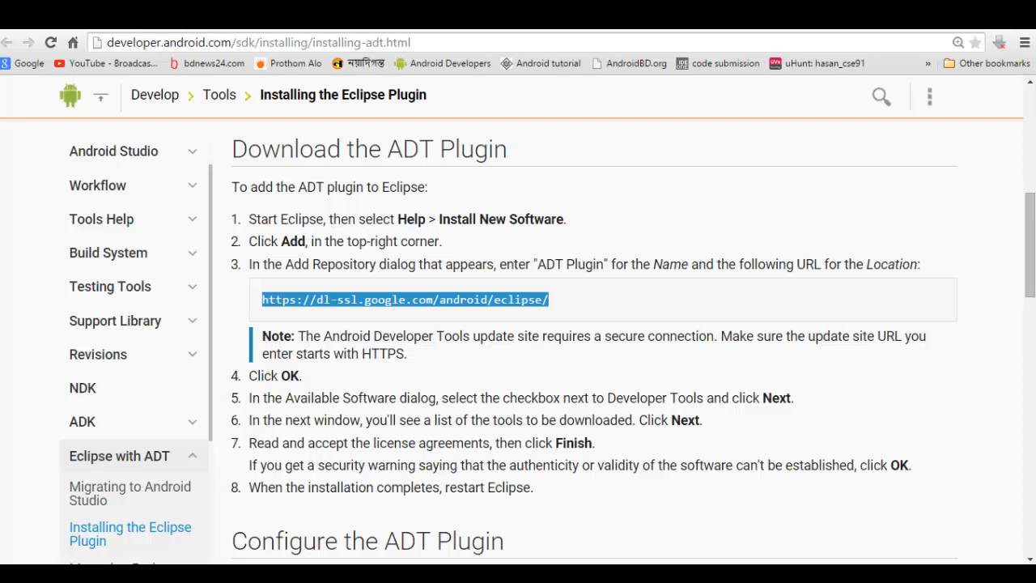
{"action": "key", "text": "alt+Tab"}
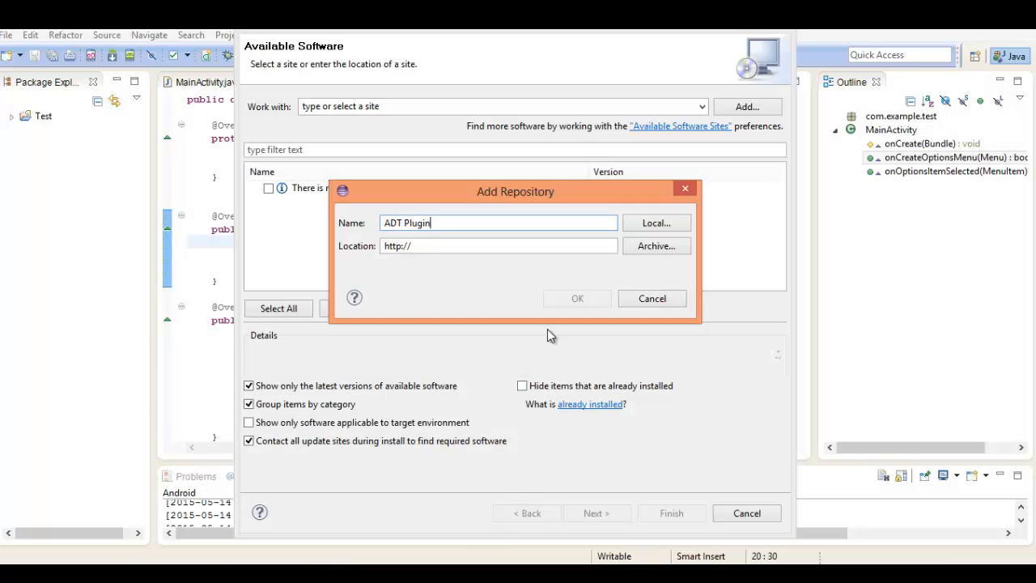
{"action": "double_click", "coordinate": [420, 250]}
{"action": "key", "text": "ctrl+v"}
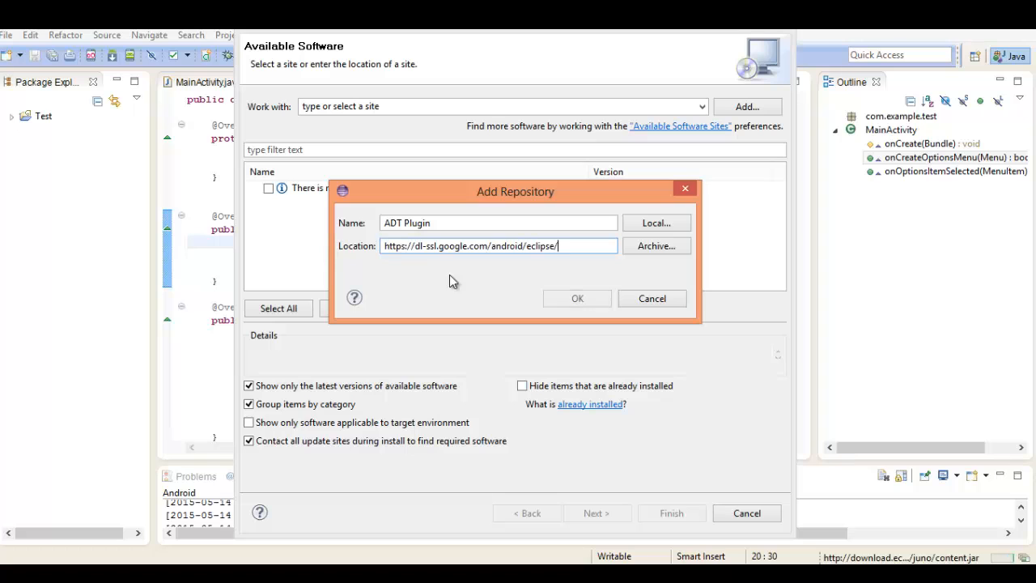
{"action": "left_click", "coordinate": [586, 301]}
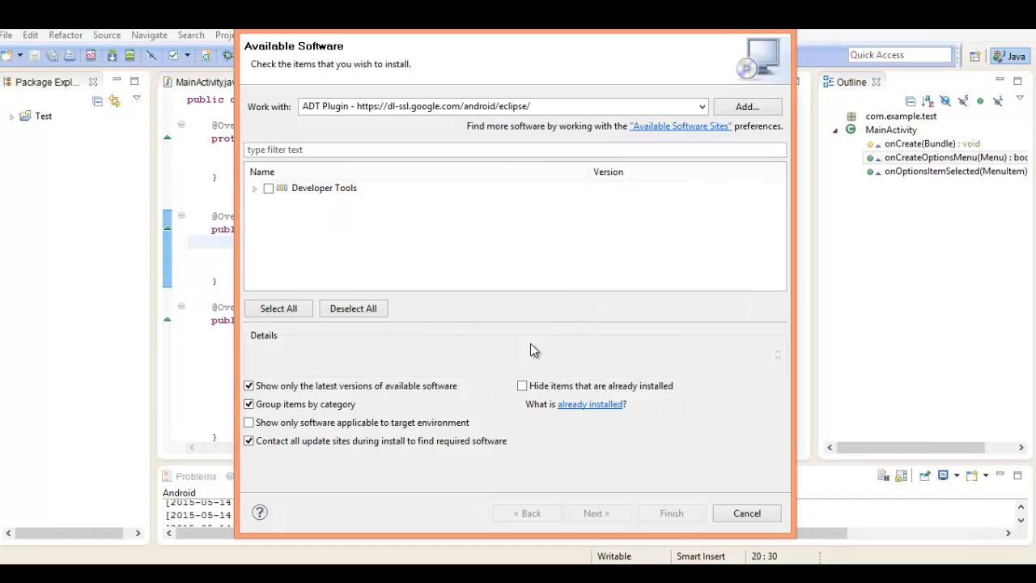
Step: Mark Developer Tools for installation and close the Install dialog without proceeding
{"action": "left_click", "coordinate": [267, 189]}
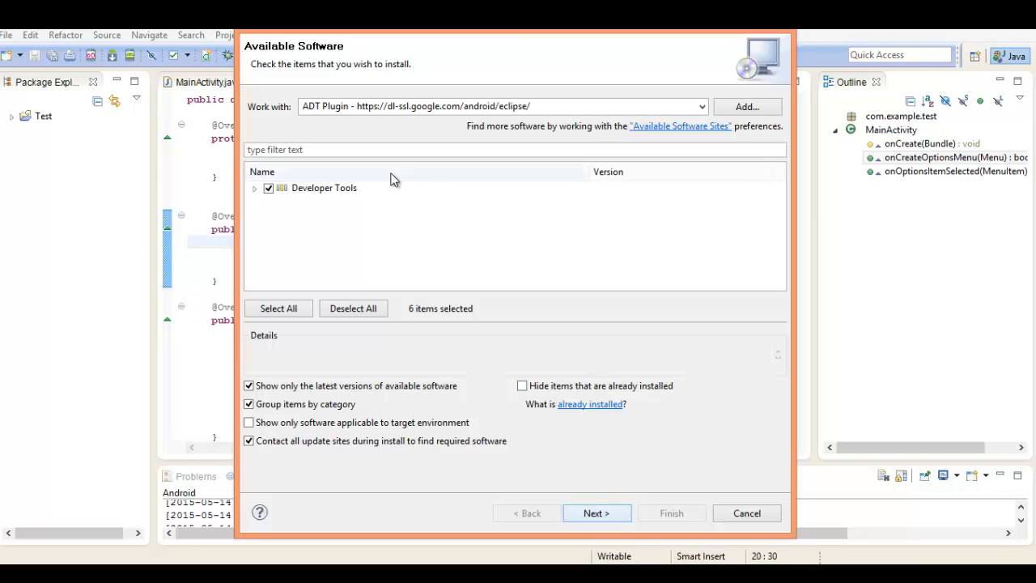
{"action": "left_click_drag", "start_coordinate": [455, 27], "coordinate": [496, 73]}
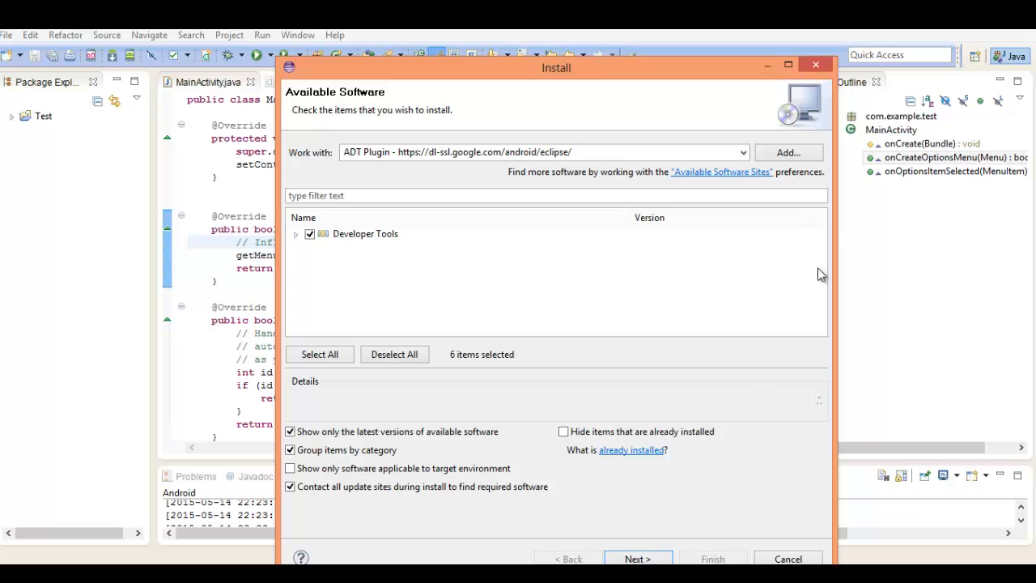
{"action": "left_click", "coordinate": [823, 70]}
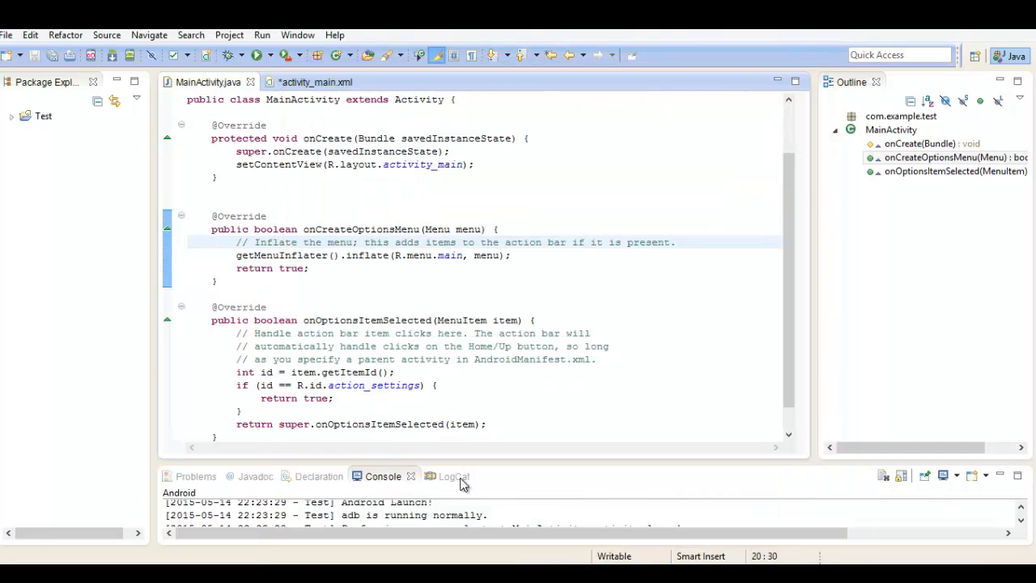
Step: Check the SDK line in the Notepad++ notes, and open the Android SDK Manager from Eclipse
{"action": "key", "text": "alt+Tab"}
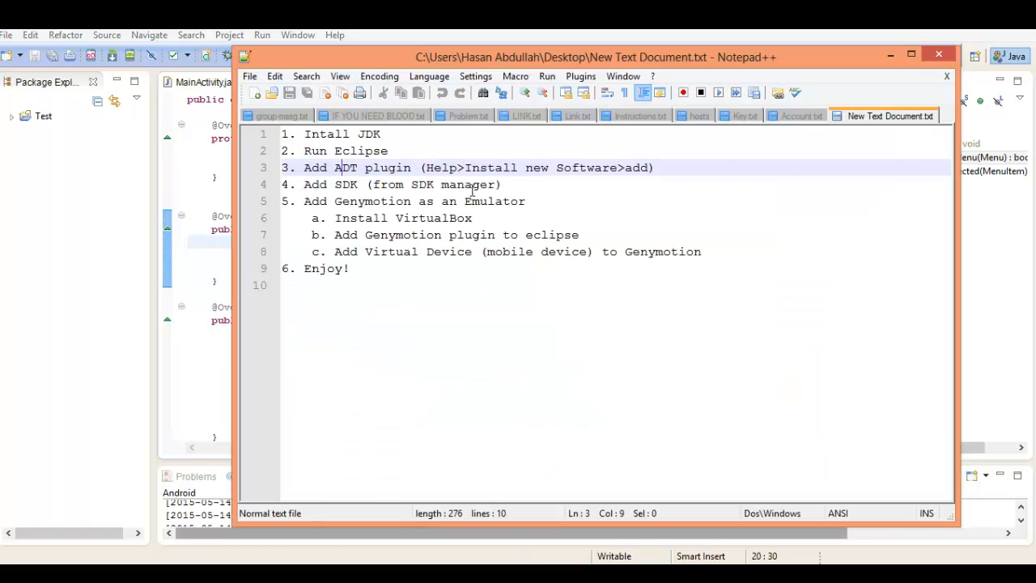
{"action": "key", "text": "alt+Tab"}
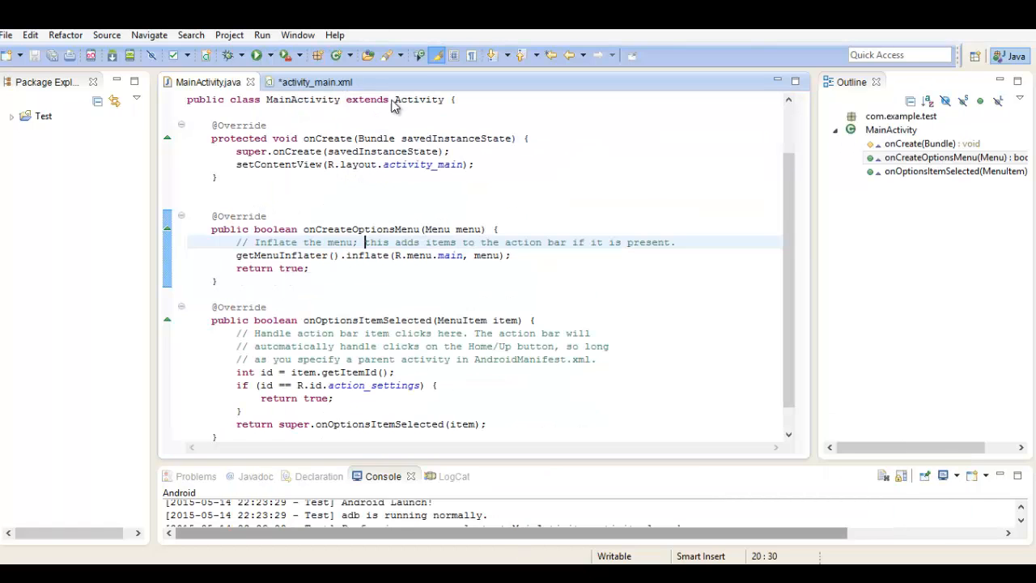
{"action": "left_click", "coordinate": [110, 60]}
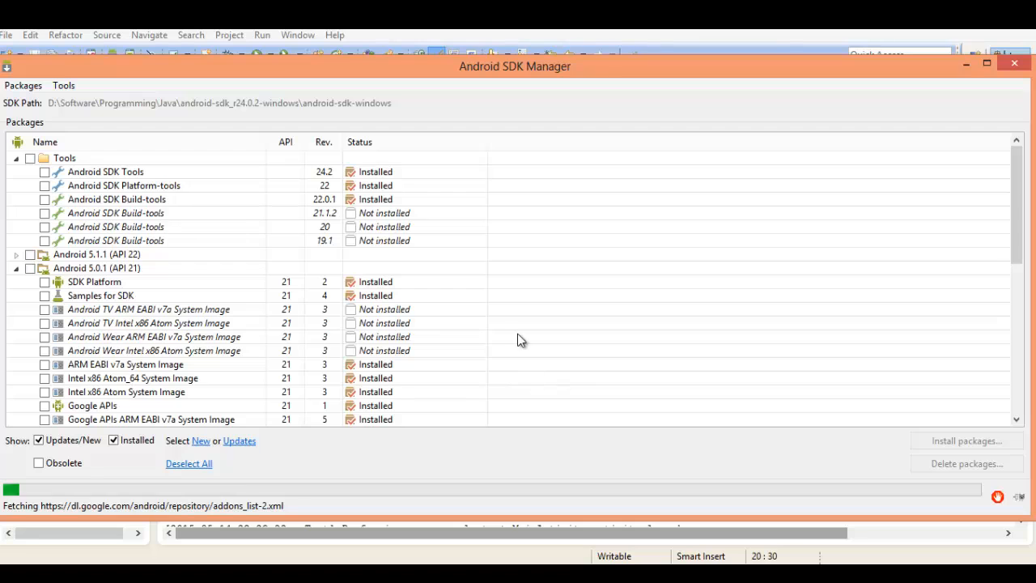
{"action": "left_click_drag", "start_coordinate": [375, 72], "coordinate": [387, 78]}
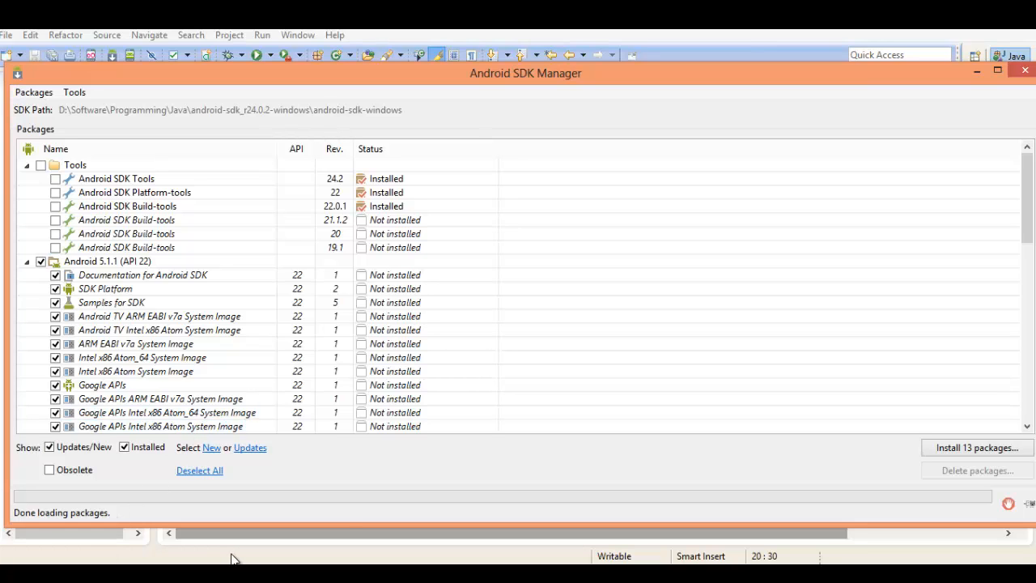
Step: Switch to the Android developer site in the browser and choose installer_r24.2-windows.exe under SDK Tools Only
{"action": "key", "text": "alt+Tab"}
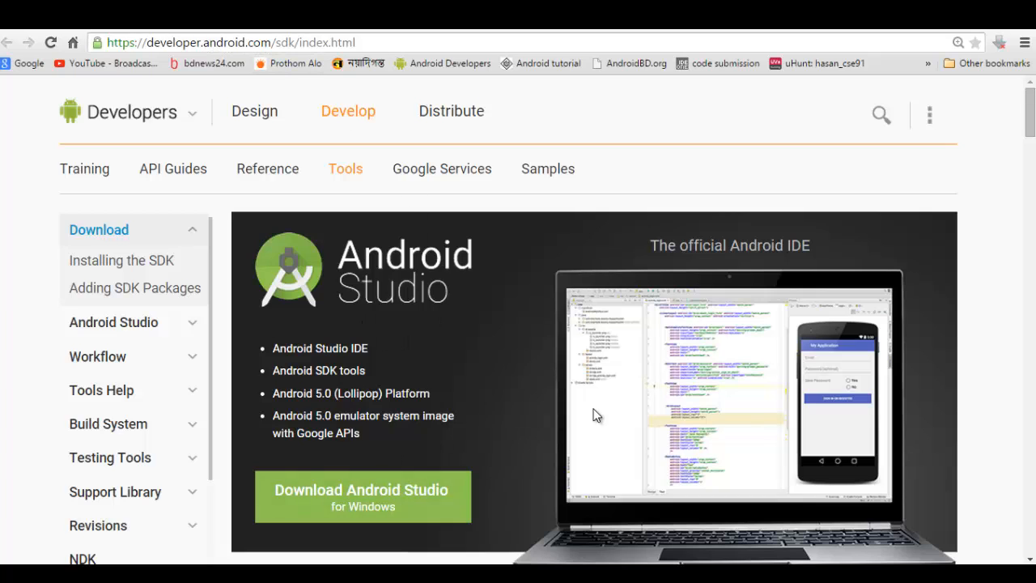
{"action": "scroll", "coordinate": [506, 403], "scroll_direction": "down", "scroll_amount": 10}
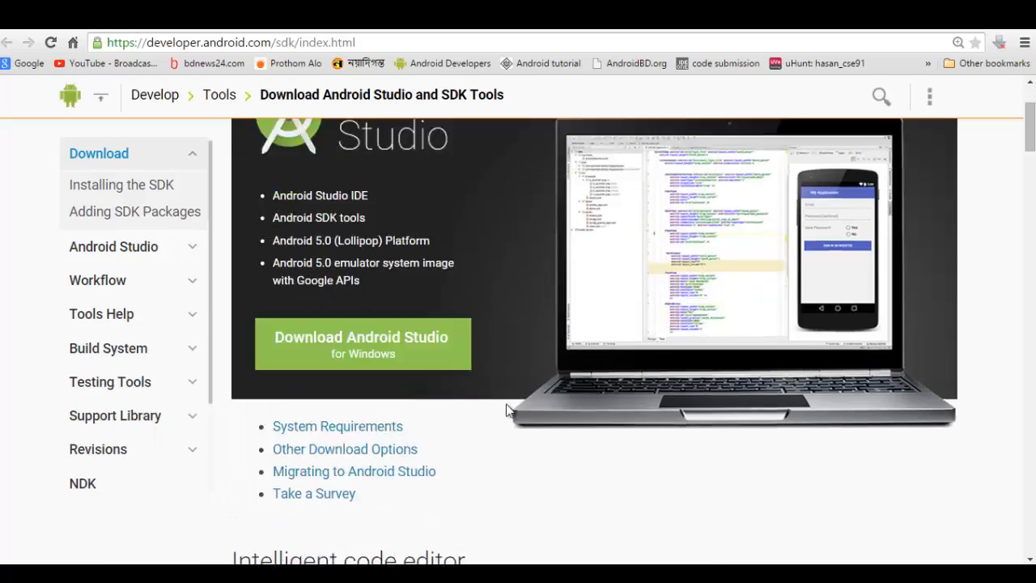
{"action": "scroll", "coordinate": [505, 404], "scroll_direction": "down", "scroll_amount": 15}
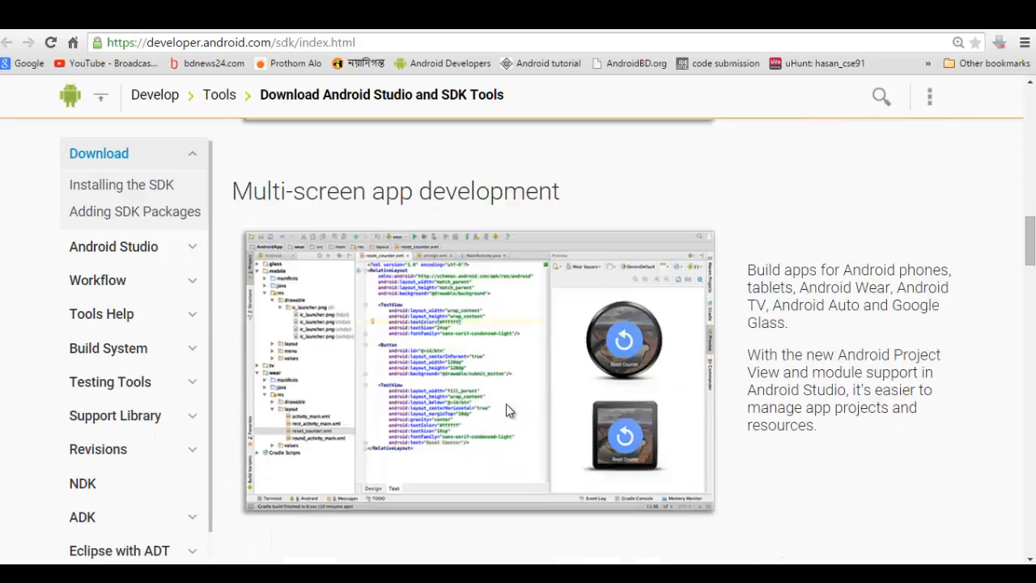
{"action": "scroll", "coordinate": [508, 405], "scroll_direction": "down", "scroll_amount": 15}
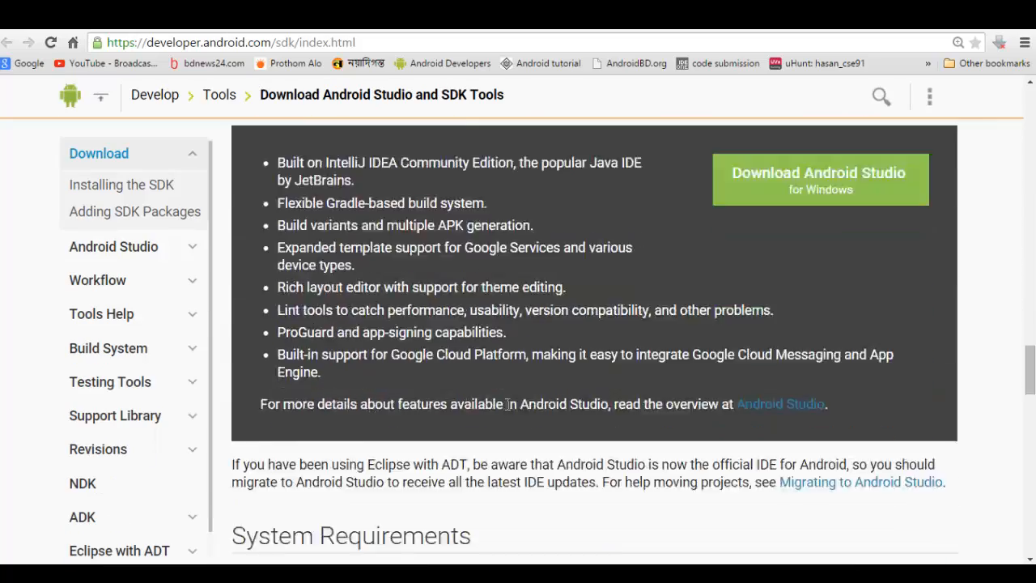
{"action": "scroll", "coordinate": [506, 404], "scroll_direction": "down", "scroll_amount": 8}
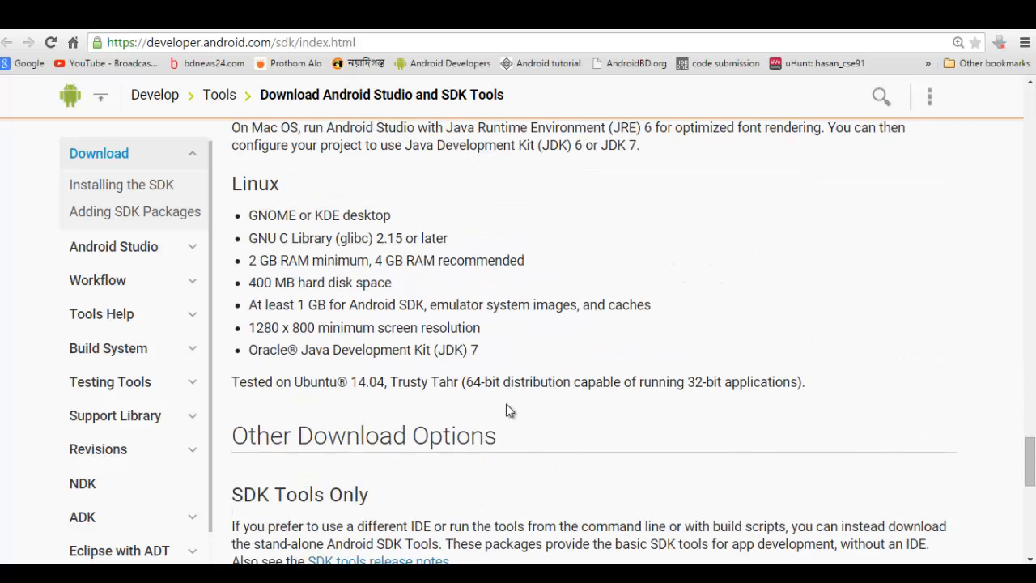
{"action": "scroll", "coordinate": [506, 404], "scroll_direction": "down", "scroll_amount": 1}
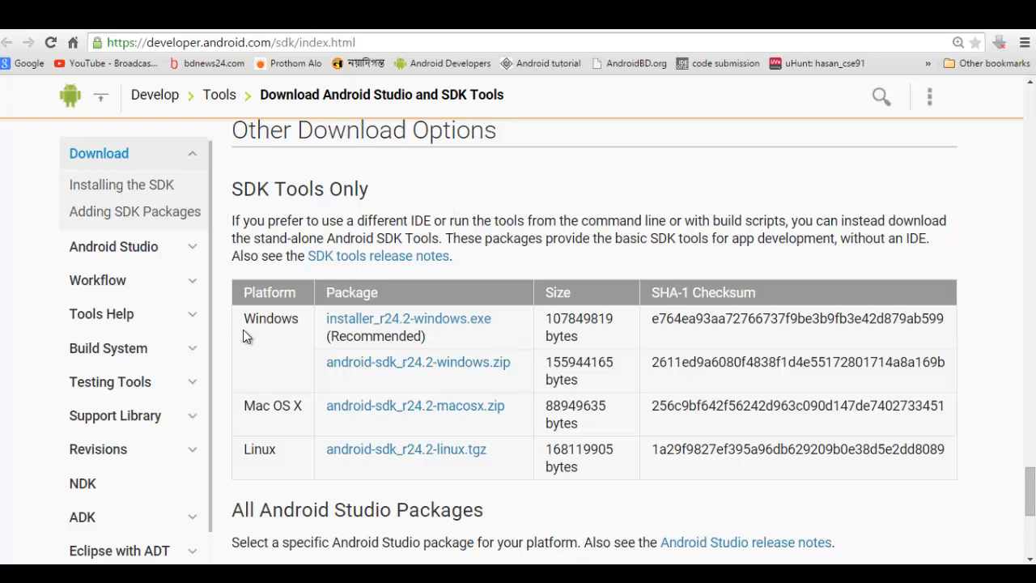
{"action": "left_click", "coordinate": [469, 319]}
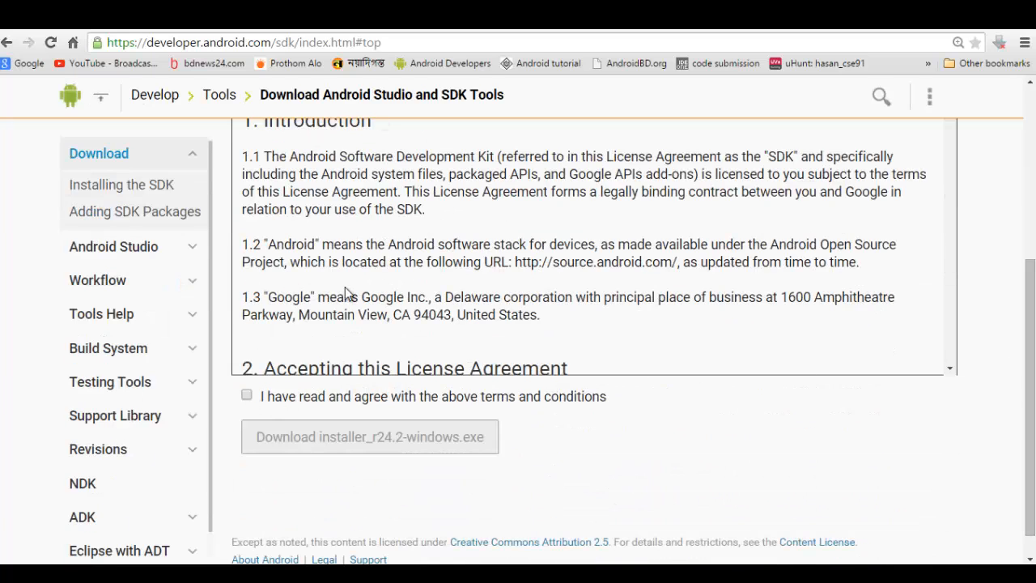
Step: Agree to the SDK license terms and conditions and download installer_r24.2-windows.exe
{"action": "scroll", "coordinate": [319, 289], "scroll_direction": "up", "scroll_amount": 2}
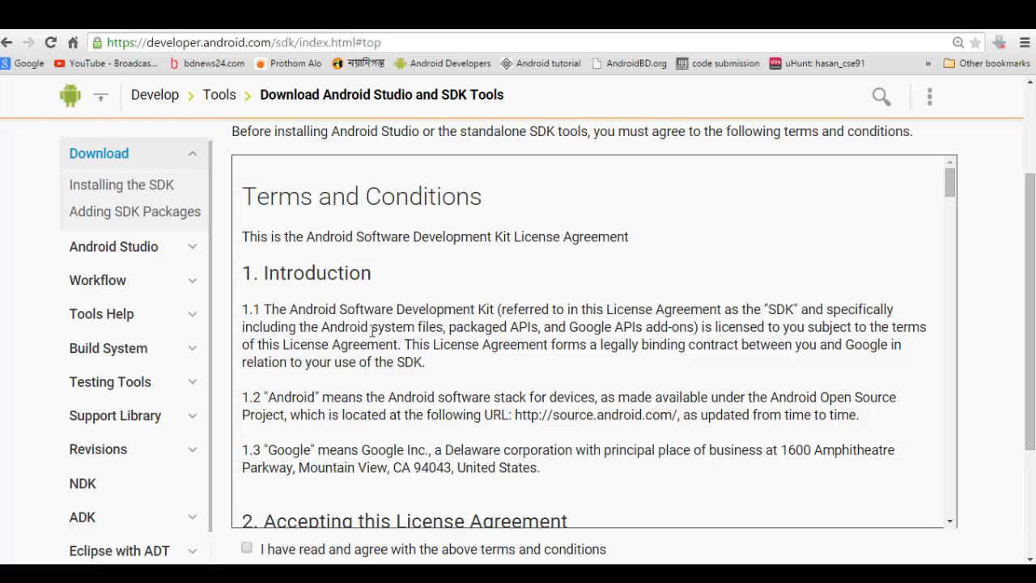
{"action": "scroll", "coordinate": [372, 332], "scroll_direction": "down", "scroll_amount": 3}
{"action": "scroll", "coordinate": [1016, 301], "scroll_direction": "down", "scroll_amount": 2}
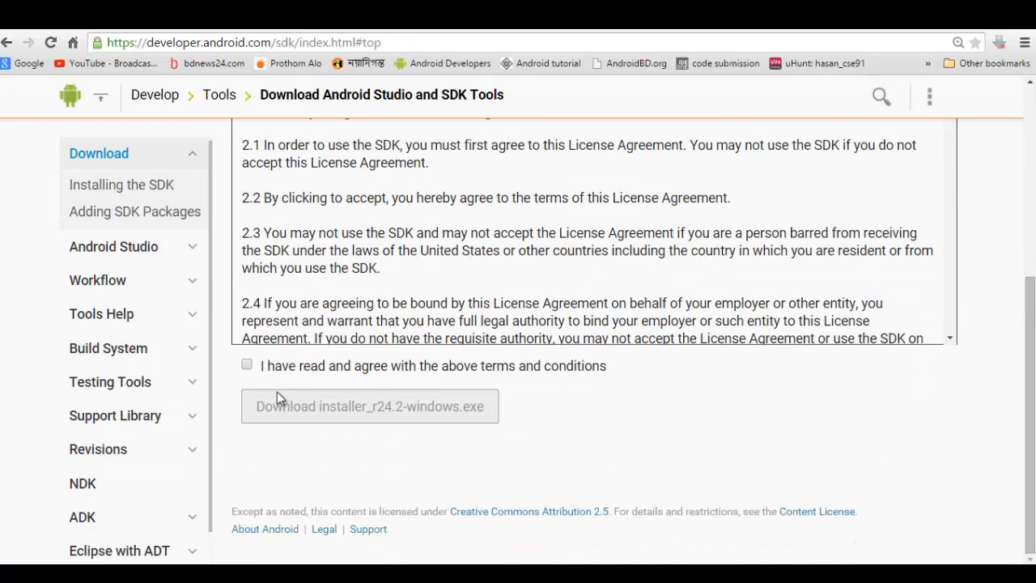
{"action": "left_click", "coordinate": [247, 365]}
{"action": "left_click", "coordinate": [324, 418]}
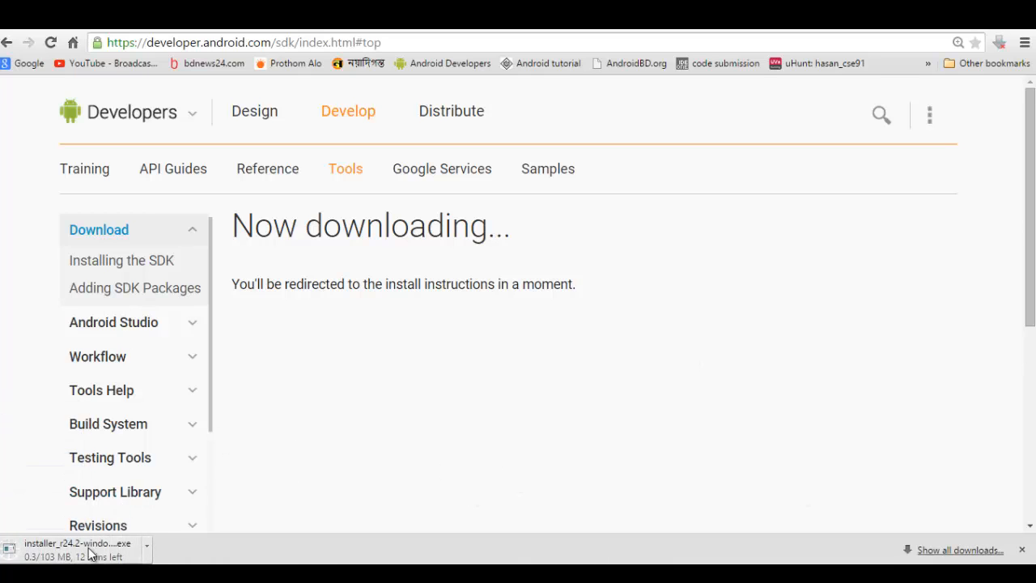
Step: Switch to File Explorer and open the folder D:\Software\Programming\Java
{"action": "left_click", "coordinate": [121, 538]}
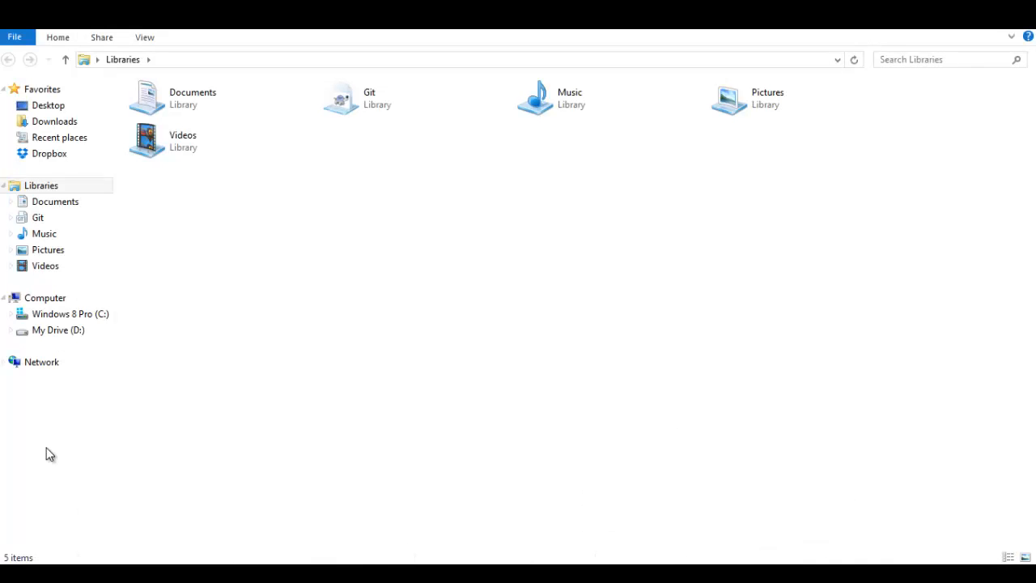
{"action": "left_click", "coordinate": [63, 332]}
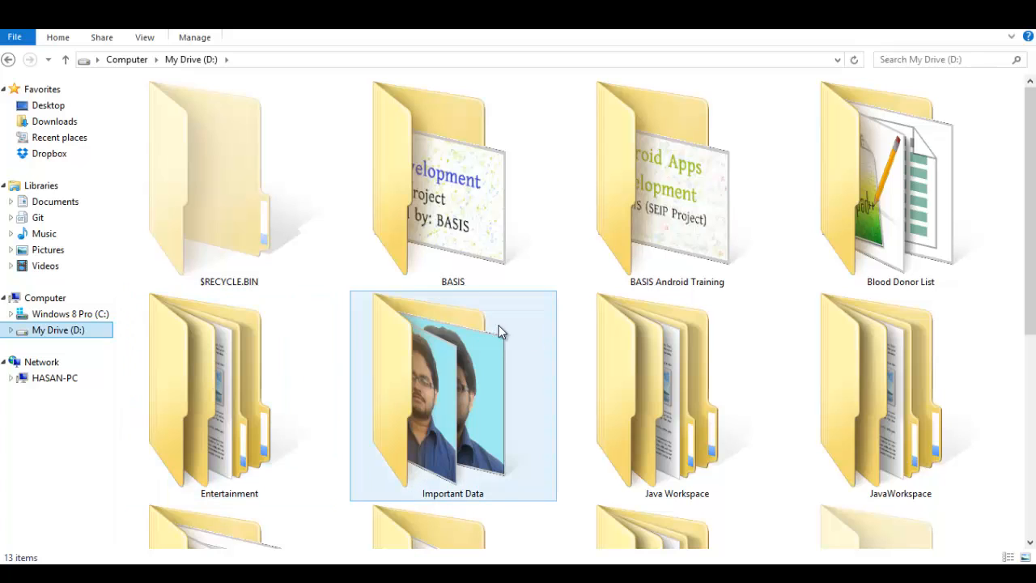
{"action": "scroll", "coordinate": [958, 250], "scroll_direction": "down", "scroll_amount": 2}
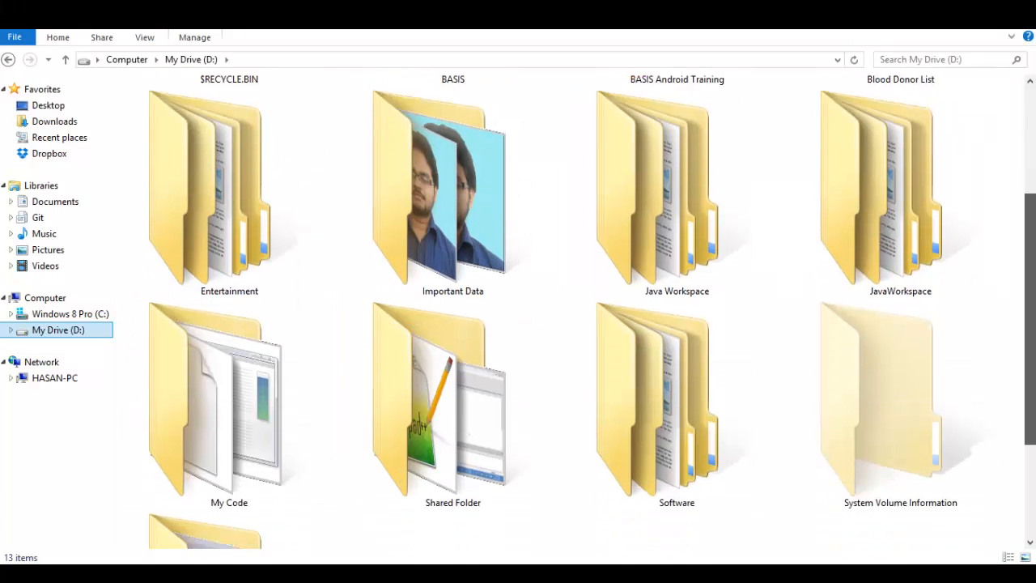
{"action": "scroll", "coordinate": [913, 426], "scroll_direction": "down", "scroll_amount": 3}
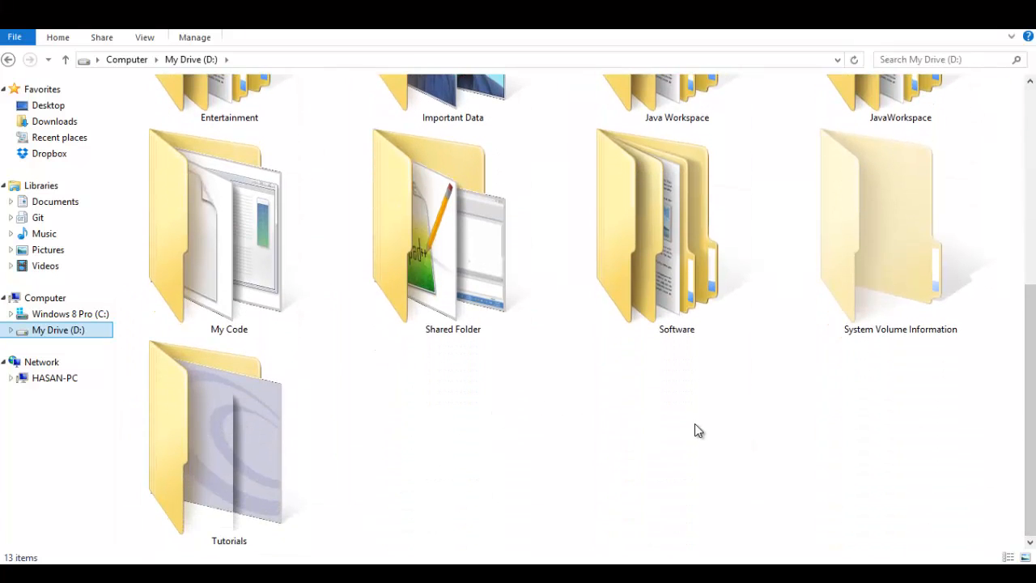
{"action": "double_click", "coordinate": [694, 275]}
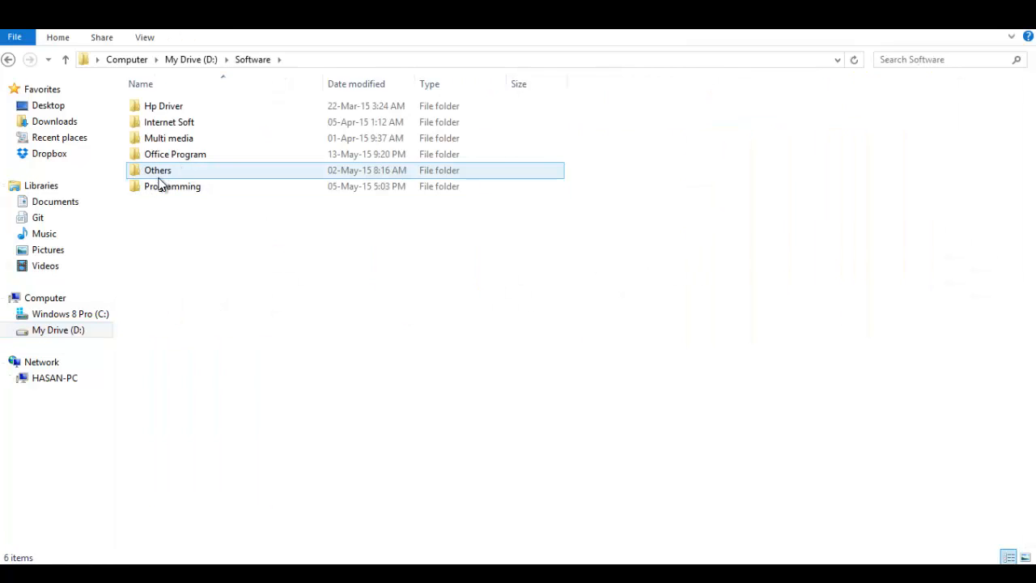
{"action": "double_click", "coordinate": [161, 185]}
{"action": "double_click", "coordinate": [157, 121]}
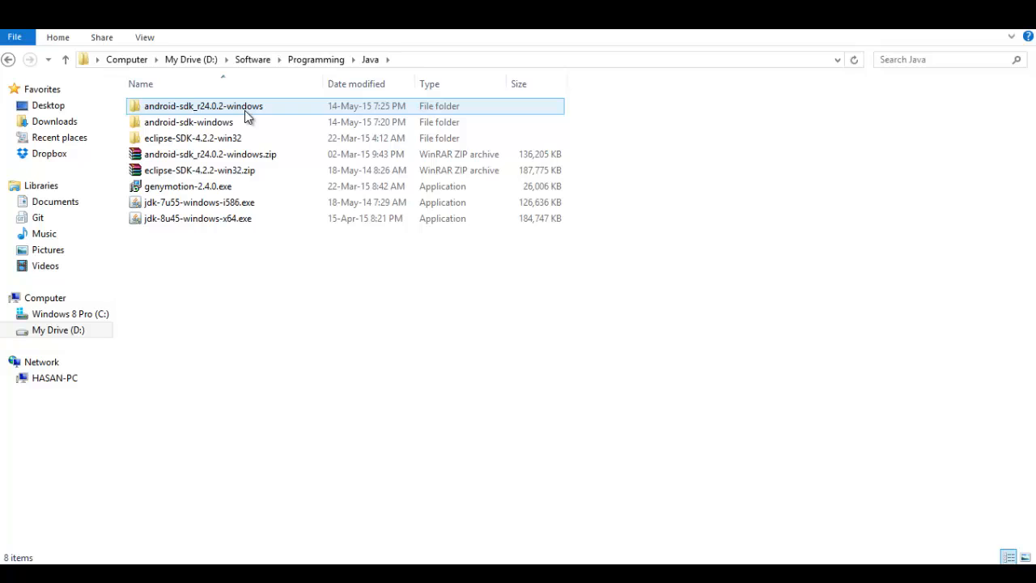
Step: Examine the android-sdk_r24.0.2-windows.zip archive and the contents of its extracted android-sdk-windows folder
{"action": "left_click", "coordinate": [207, 157]}
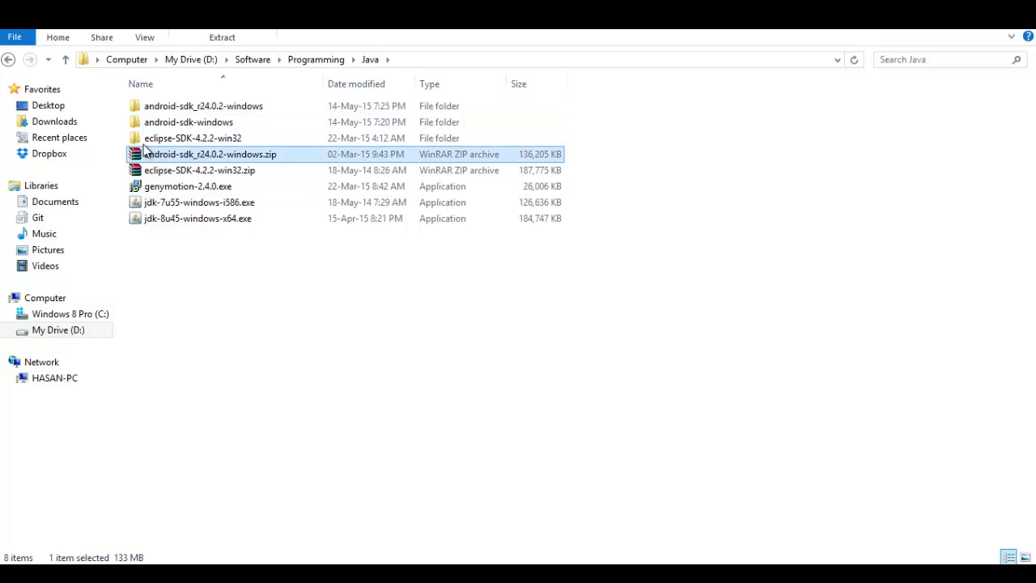
{"action": "double_click", "coordinate": [208, 106]}
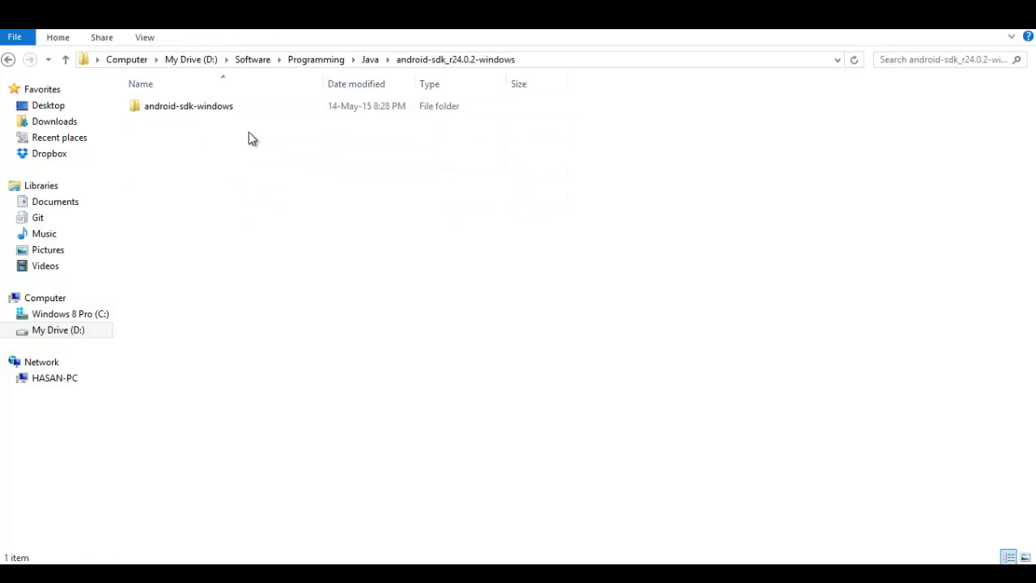
{"action": "double_click", "coordinate": [215, 116]}
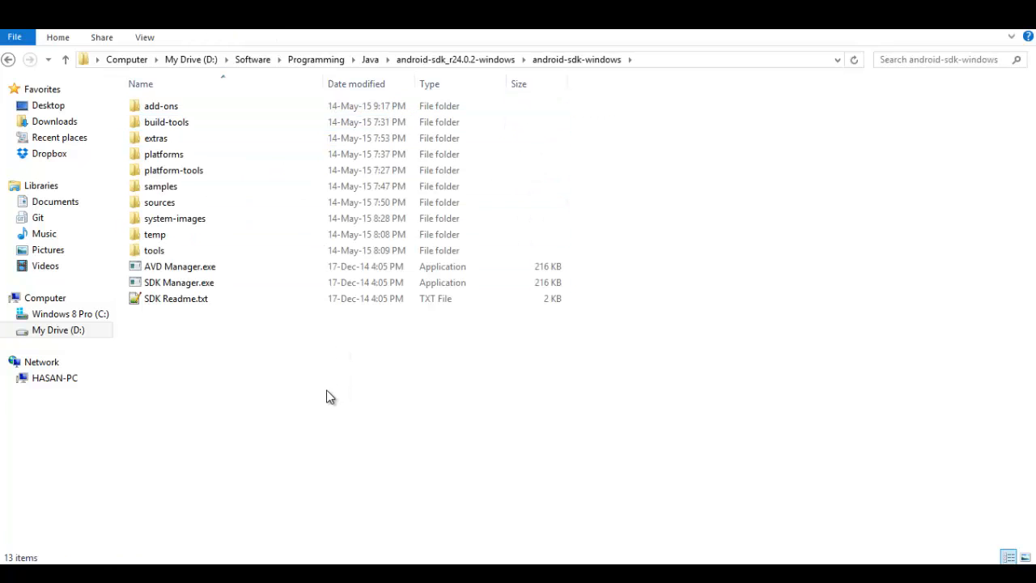
{"action": "key", "text": "BackSpace"}
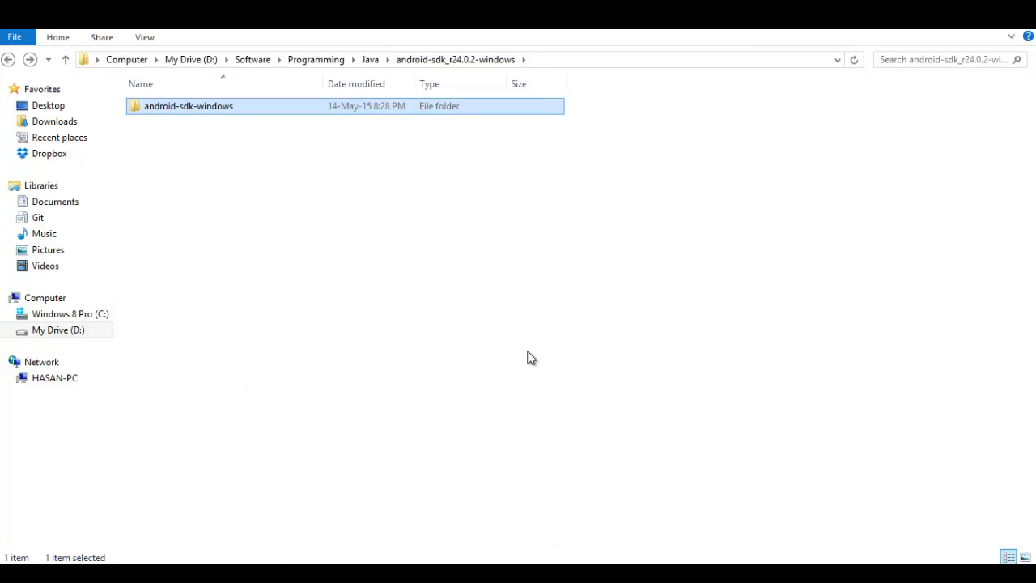
Step: Switch back to the Android SDK Manager, move its window up, and unmark all Android 5.1.1 (API 22) packages
{"action": "left_click", "coordinate": [348, 573]}
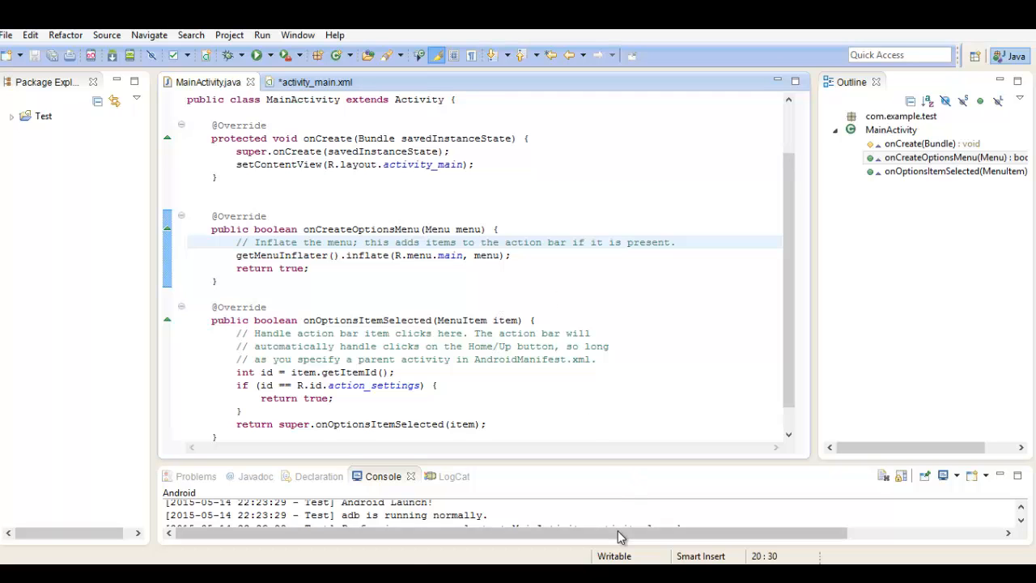
{"action": "left_click", "coordinate": [556, 573]}
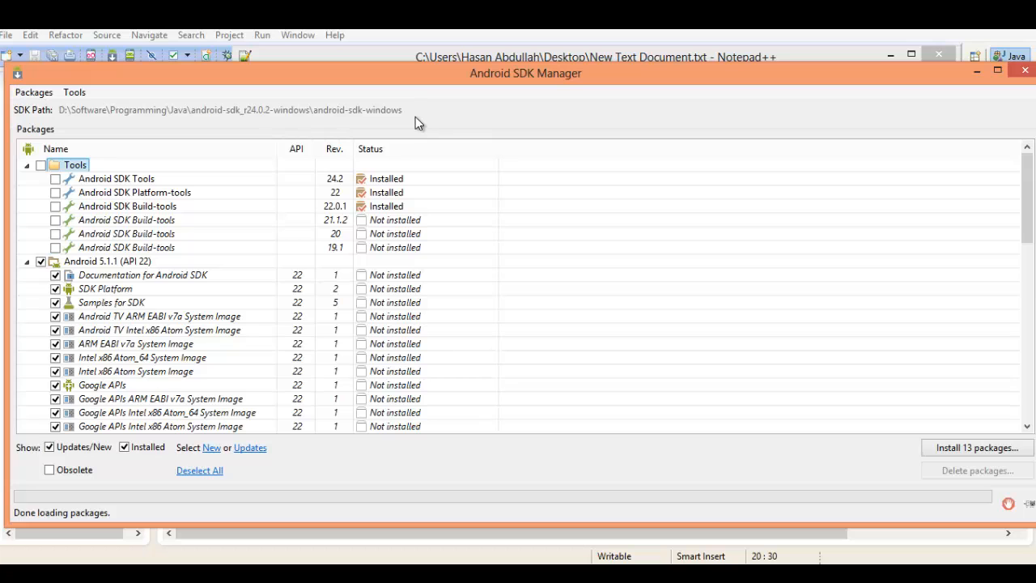
{"action": "left_click_drag", "start_coordinate": [300, 82], "coordinate": [296, 56]}
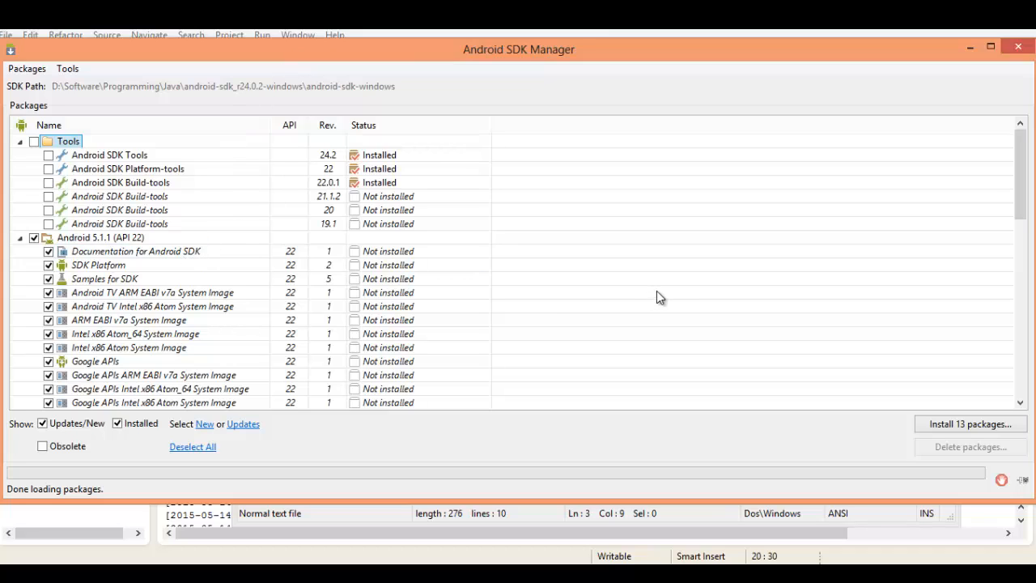
{"action": "mouse_move", "coordinate": [1020, 170]}
{"action": "left_mouse_down"}
{"action": "mouse_move", "coordinate": [1028, 185]}
{"action": "mouse_move", "coordinate": [1022, 165]}
{"action": "left_mouse_up"}
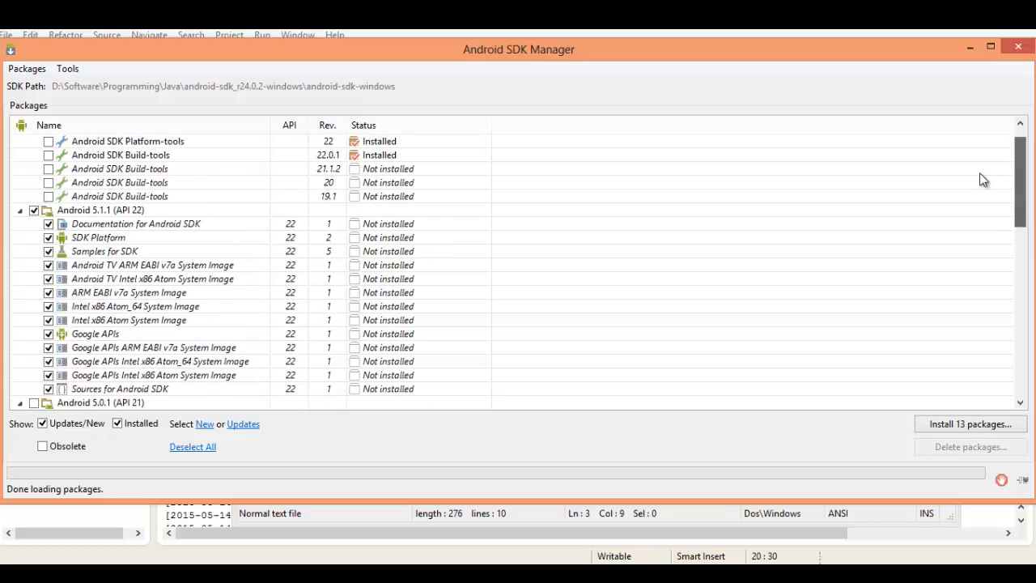
{"action": "left_click", "coordinate": [35, 211]}
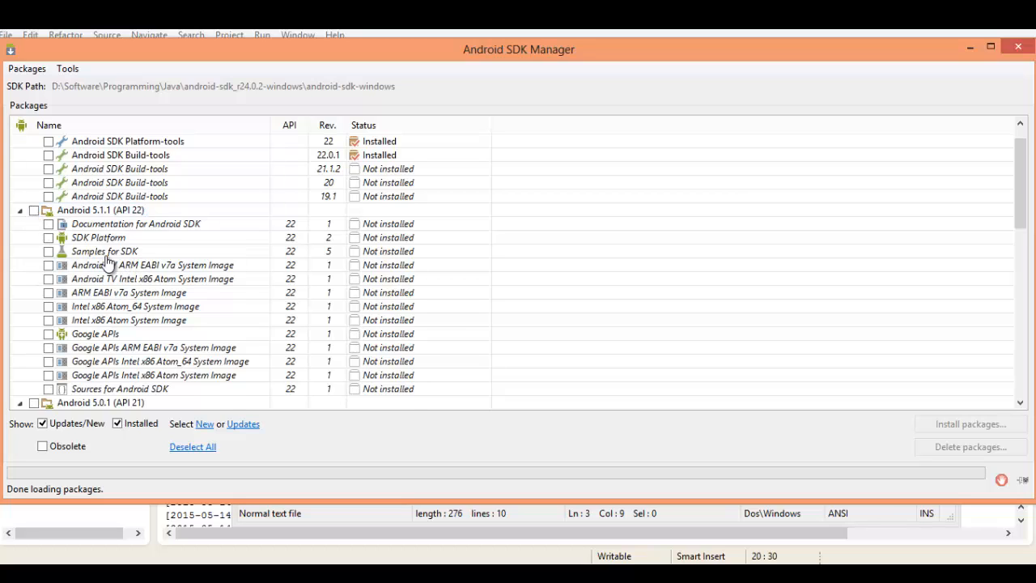
{"action": "scroll", "coordinate": [468, 334], "scroll_direction": "up", "scroll_amount": 1}
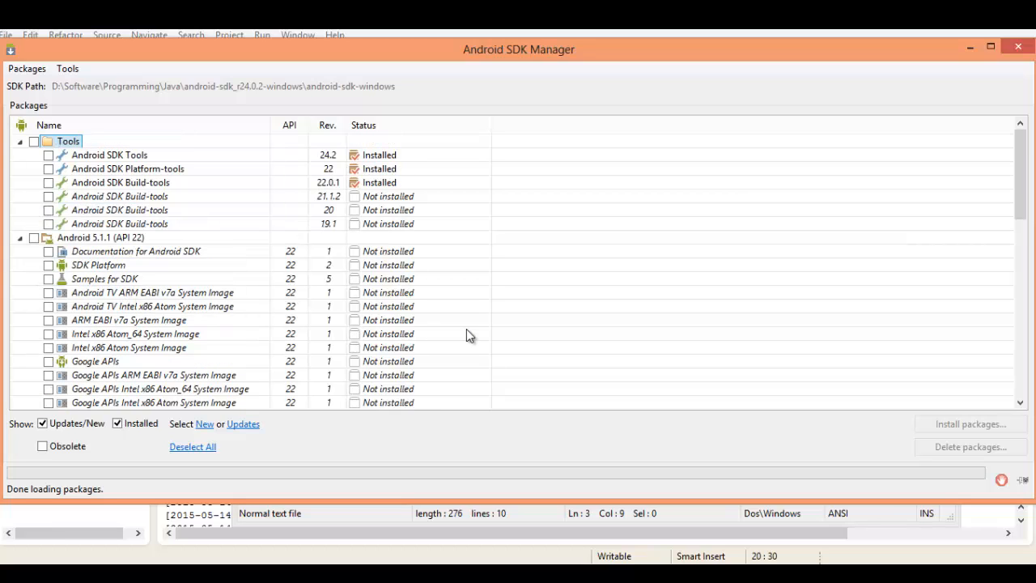
Step: Mark Android SDK Tools, Android SDK Platform-tools and Android SDK Build-tools 22.0.1 in the Tools group
{"action": "left_click", "coordinate": [48, 154]}
{"action": "left_click", "coordinate": [49, 168]}
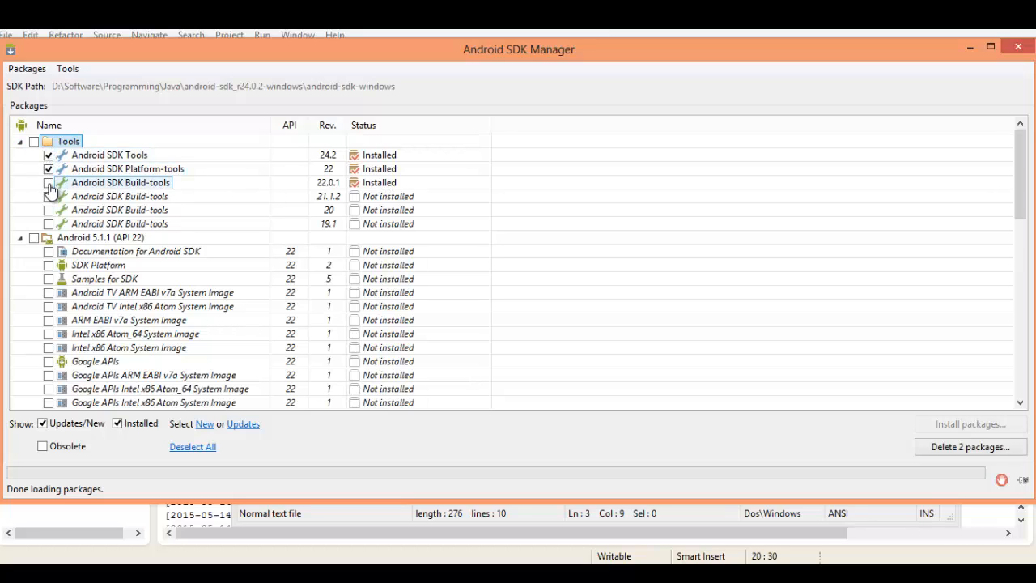
{"action": "left_click", "coordinate": [49, 182]}
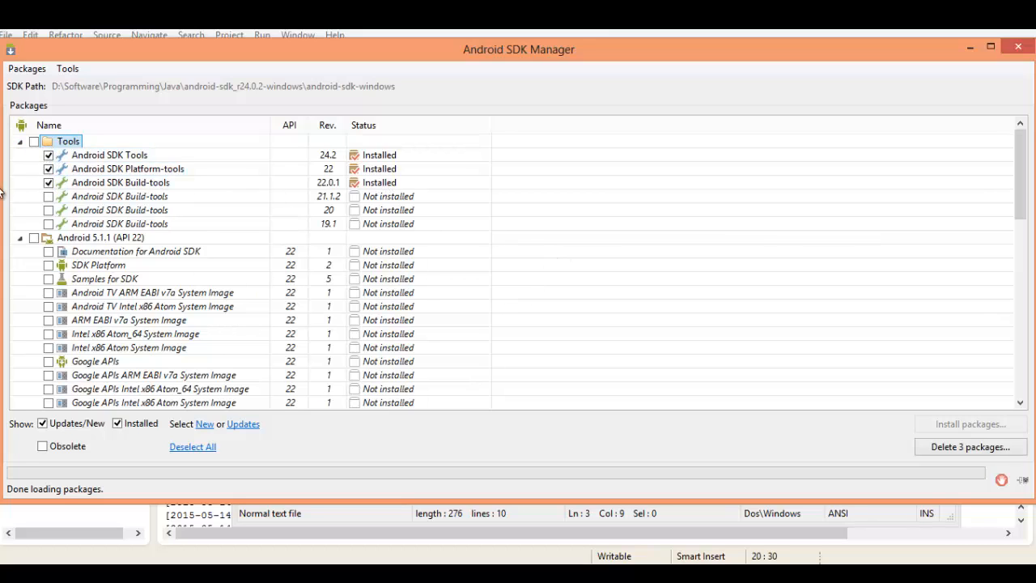
Step: Collapse API 22 and mark API 21's SDK Platform, Samples, ARM EABI v7a, Intel x86 Atom_64 and Atom images, Google APIs and Google APIs ARM image
{"action": "scroll", "coordinate": [443, 240], "scroll_direction": "down", "scroll_amount": 1}
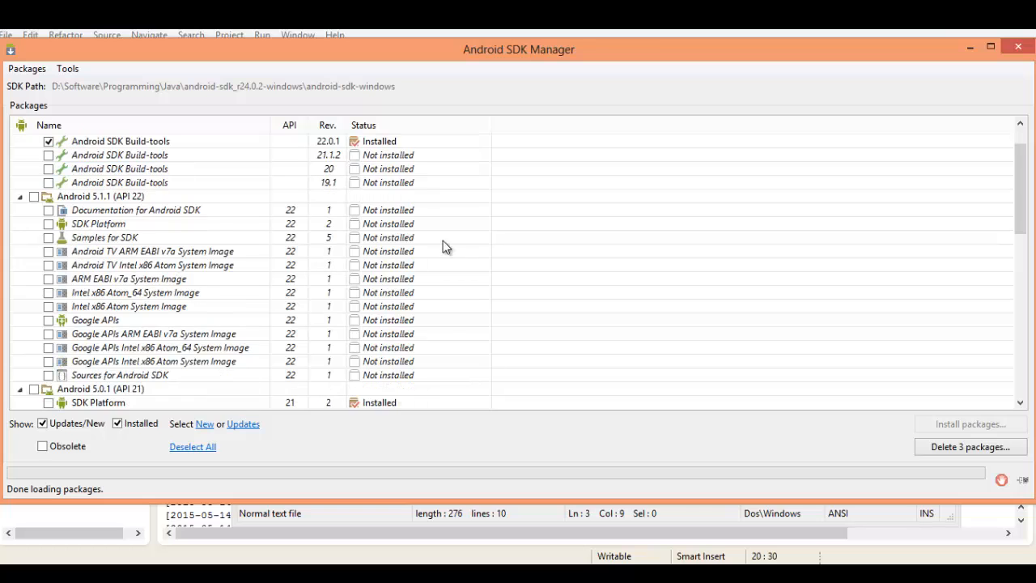
{"action": "left_click", "coordinate": [20, 196]}
{"action": "scroll", "coordinate": [437, 234], "scroll_direction": "down", "scroll_amount": 1}
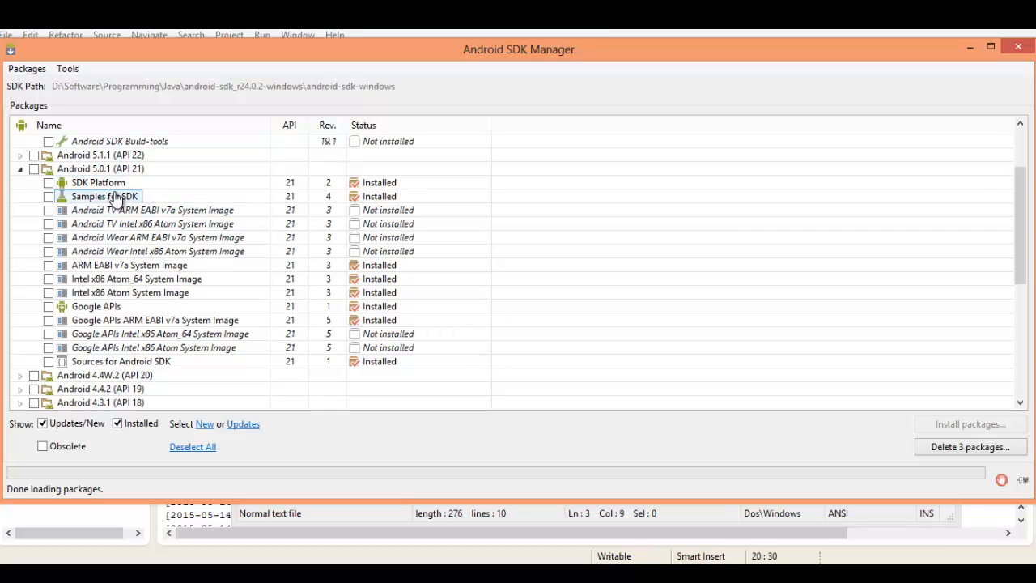
{"action": "left_click", "coordinate": [48, 182]}
{"action": "left_click", "coordinate": [48, 196]}
{"action": "left_click", "coordinate": [48, 278]}
{"action": "left_click", "coordinate": [49, 292]}
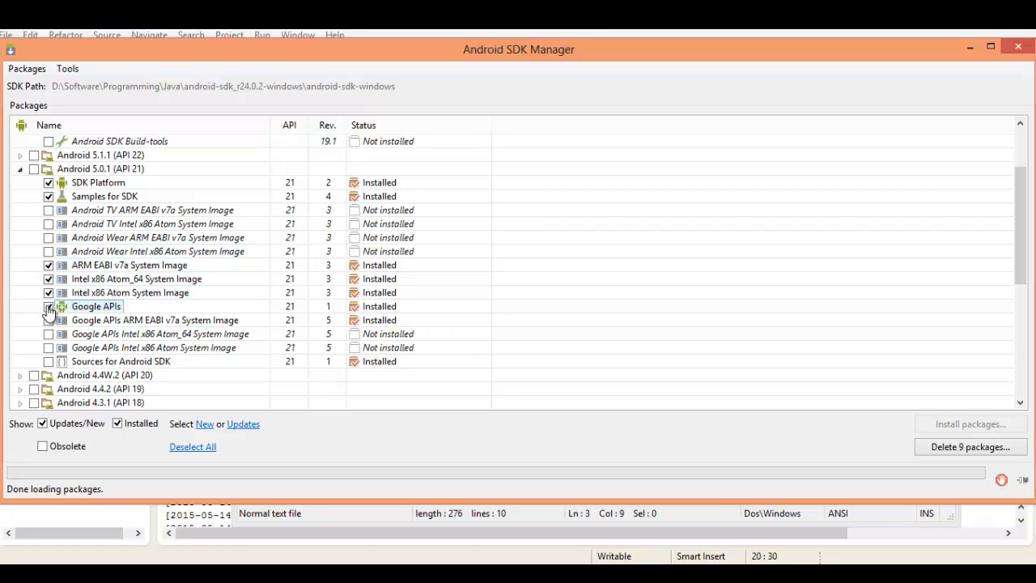
{"action": "left_click", "coordinate": [48, 320]}
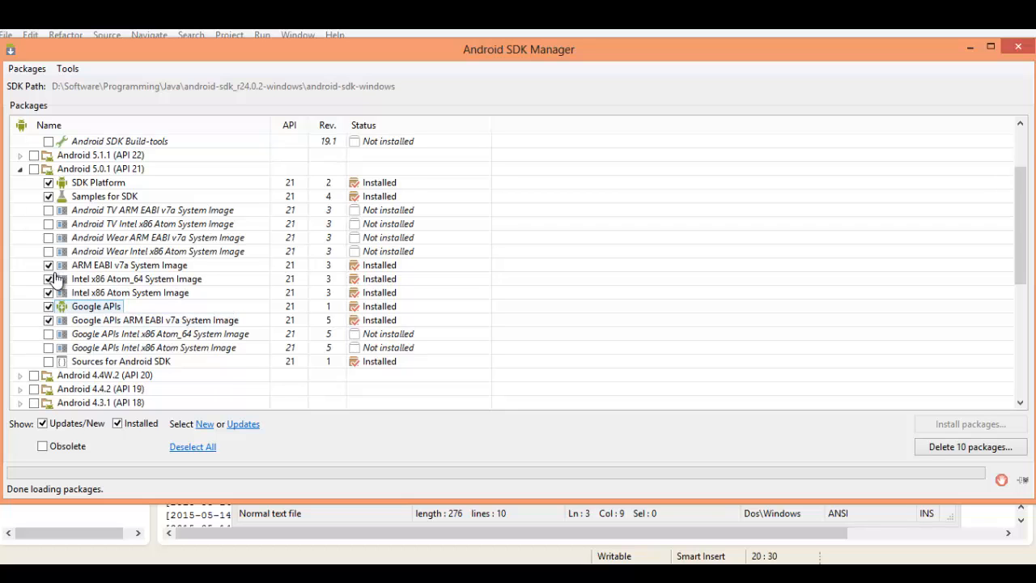
Step: Mark Sources for Android SDK in the Android 5.0.1 (API 21) group
{"action": "scroll", "coordinate": [399, 227], "scroll_direction": "down", "scroll_amount": 1}
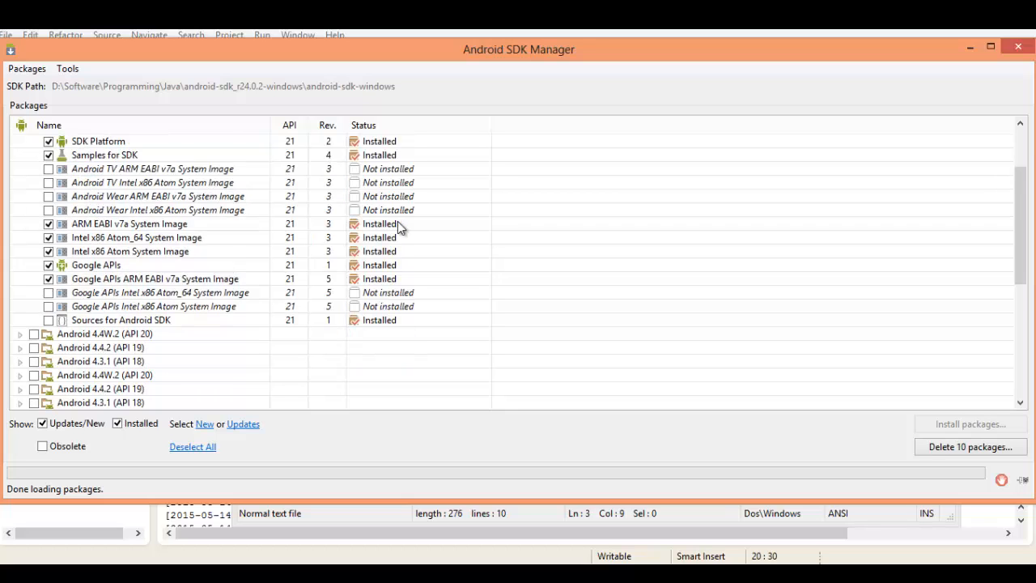
{"action": "scroll", "coordinate": [398, 225], "scroll_direction": "down", "scroll_amount": 2}
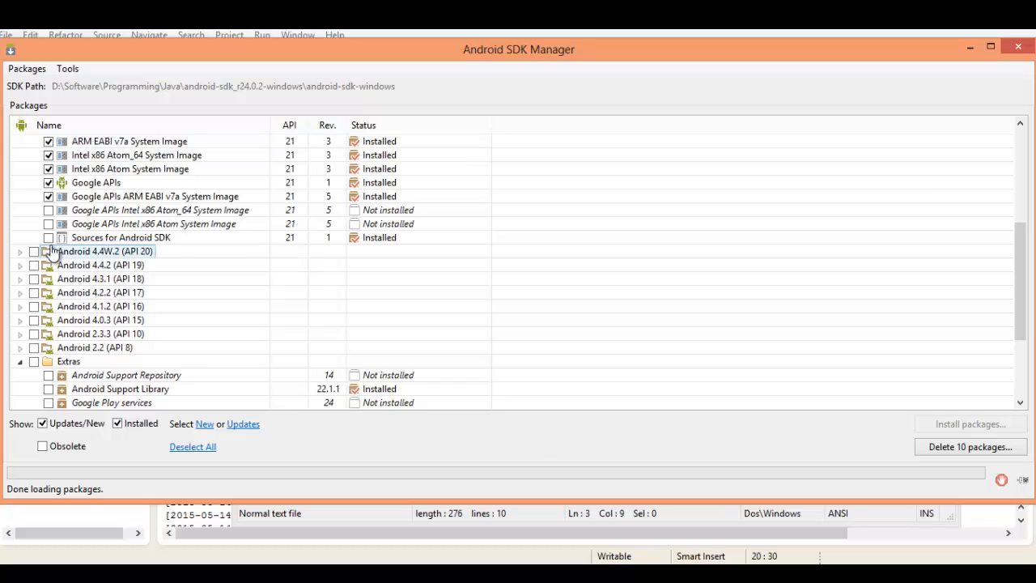
{"action": "left_click", "coordinate": [49, 237]}
{"action": "scroll", "coordinate": [578, 255], "scroll_direction": "down", "scroll_amount": 1}
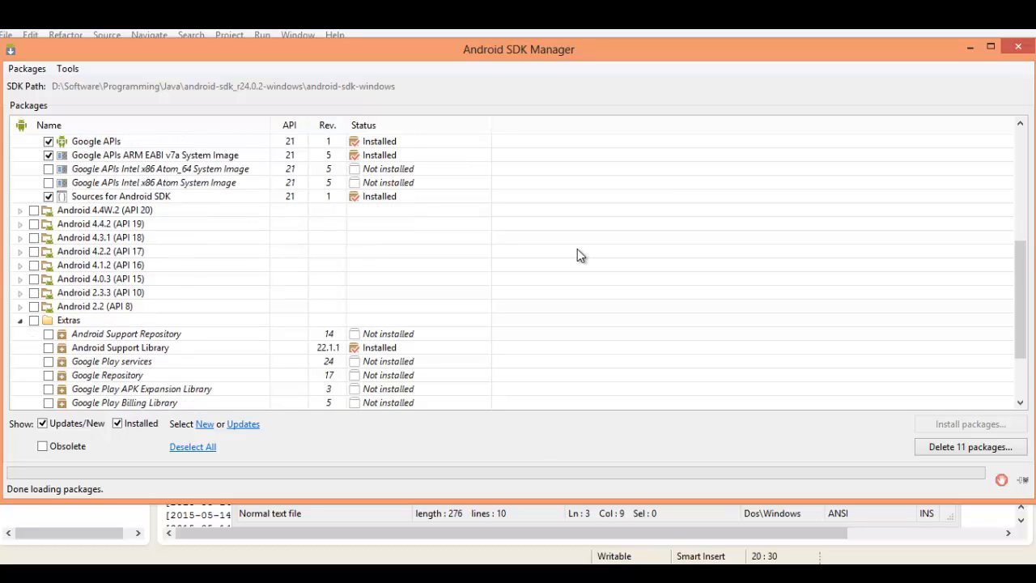
Step: Mark Android Support Library and Google USB Driver in the Extras group
{"action": "scroll", "coordinate": [578, 256], "scroll_direction": "down", "scroll_amount": 1}
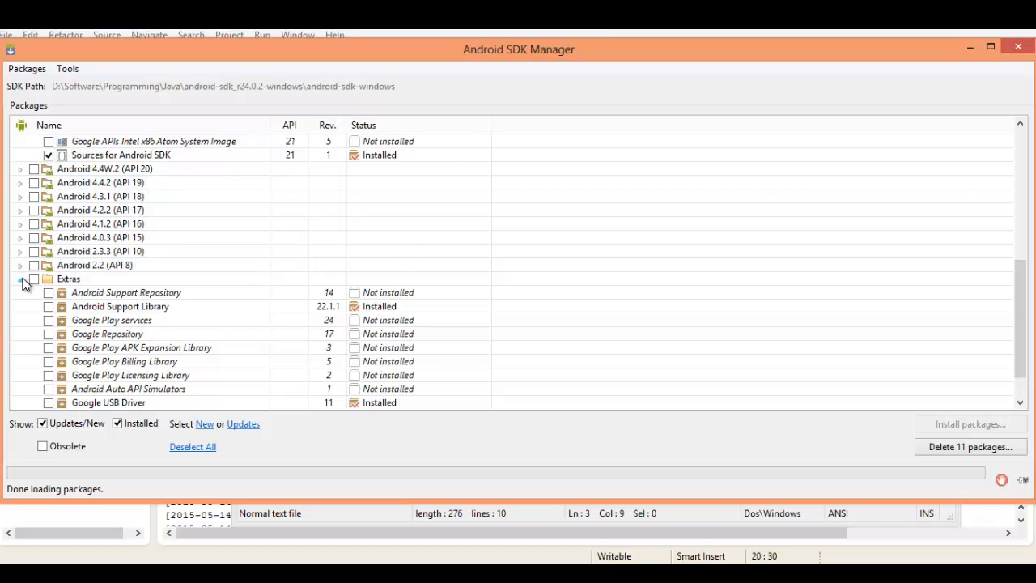
{"action": "scroll", "coordinate": [137, 308], "scroll_direction": "down", "scroll_amount": 1}
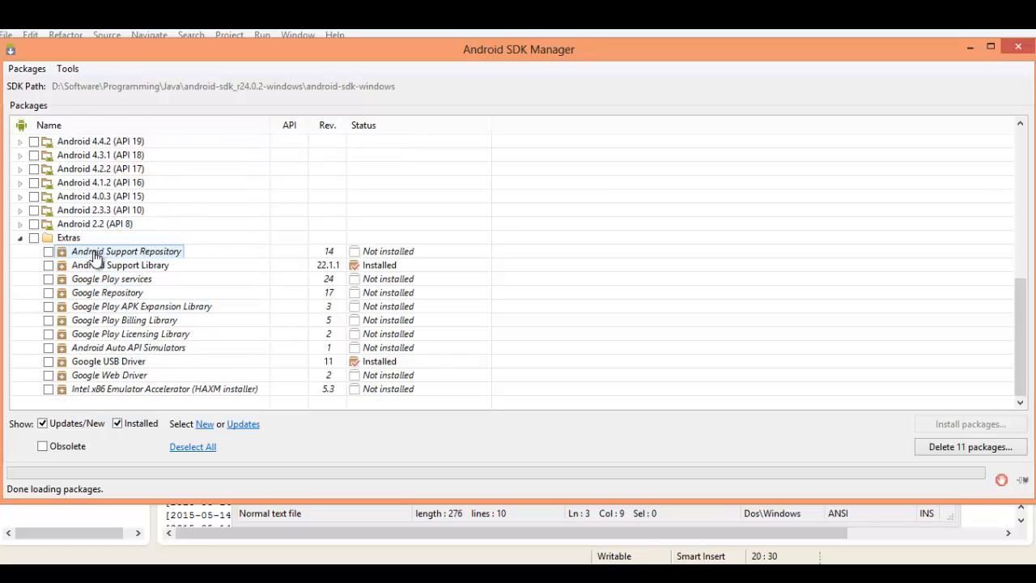
{"action": "left_click", "coordinate": [48, 266]}
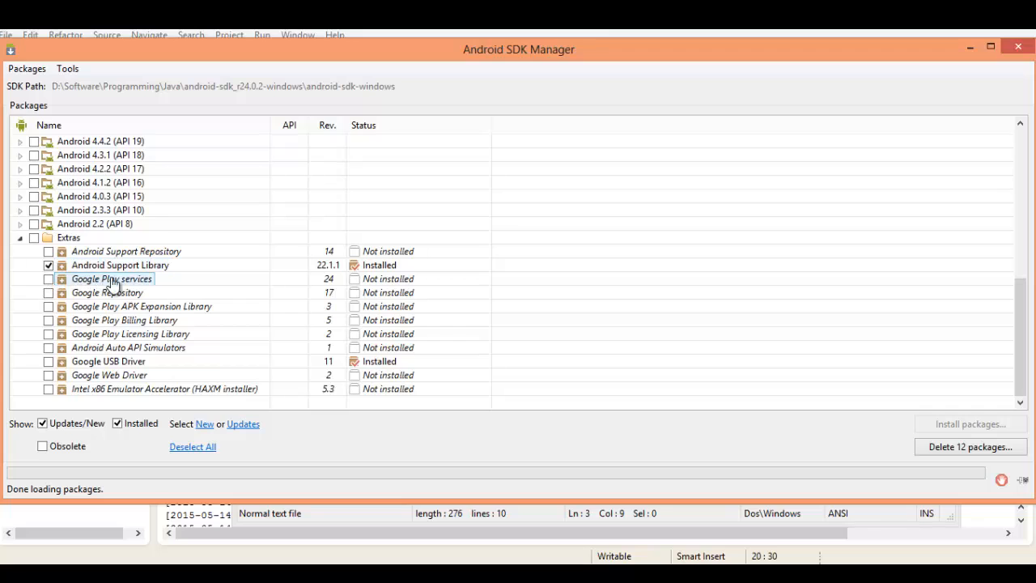
{"action": "left_click", "coordinate": [49, 361]}
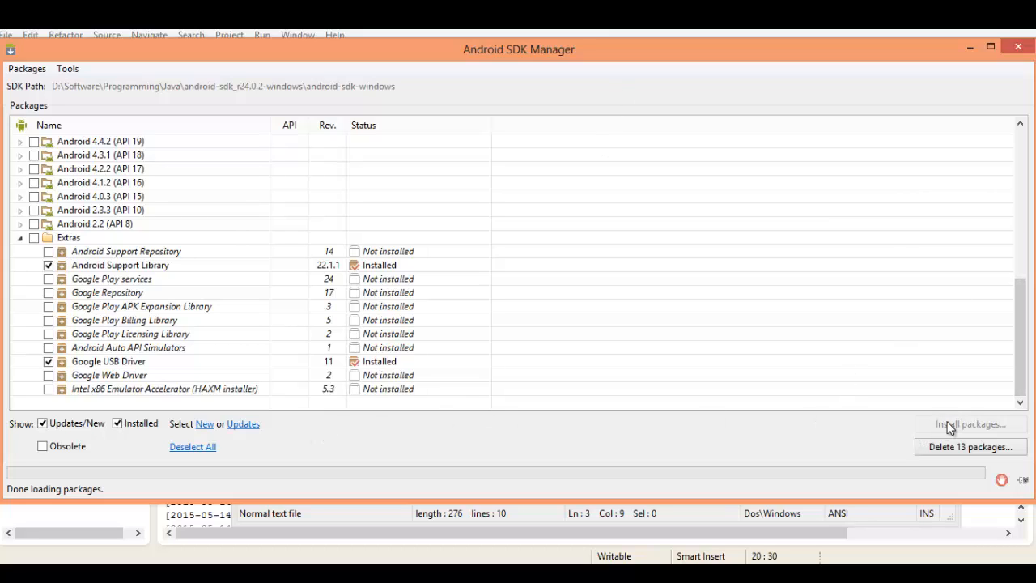
{"action": "left_click", "coordinate": [49, 348]}
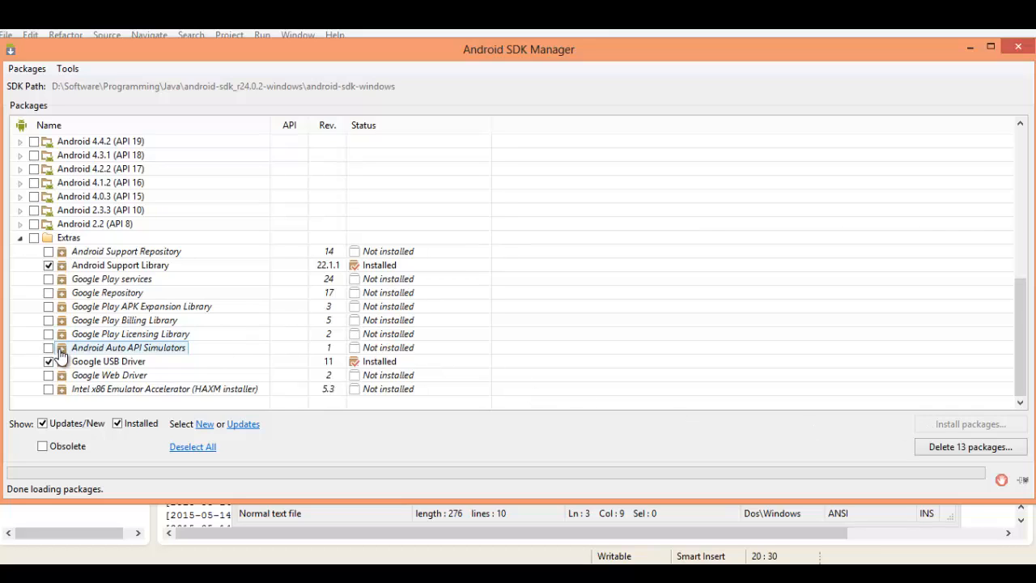
{"action": "left_click", "coordinate": [49, 348]}
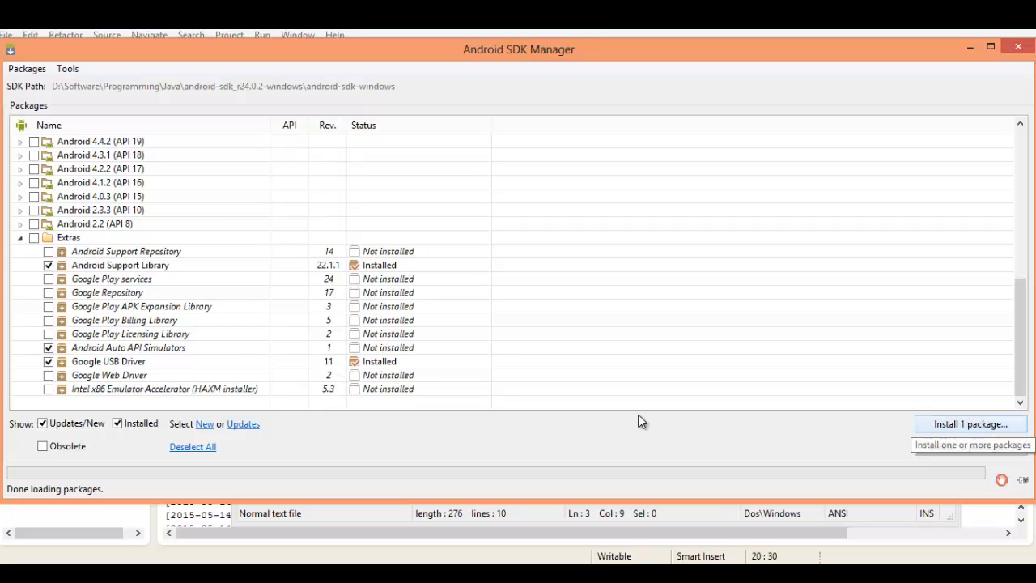
{"action": "left_click", "coordinate": [48, 348]}
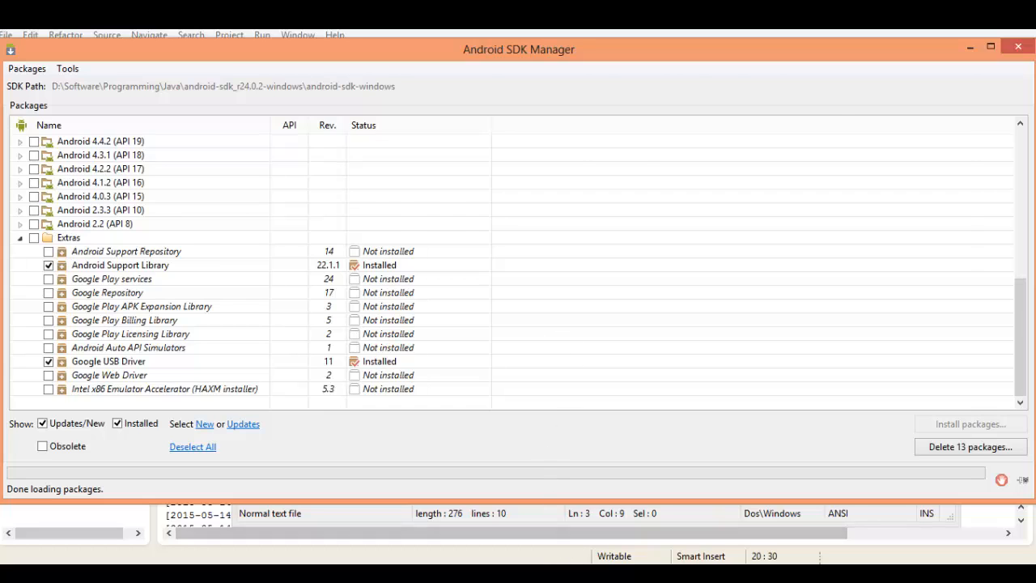
Step: Switch to the Notepad++ setup notes and place the cursor at the end of item 4, "Add SDK (from SDK manager)"
{"action": "left_click", "coordinate": [561, 534]}
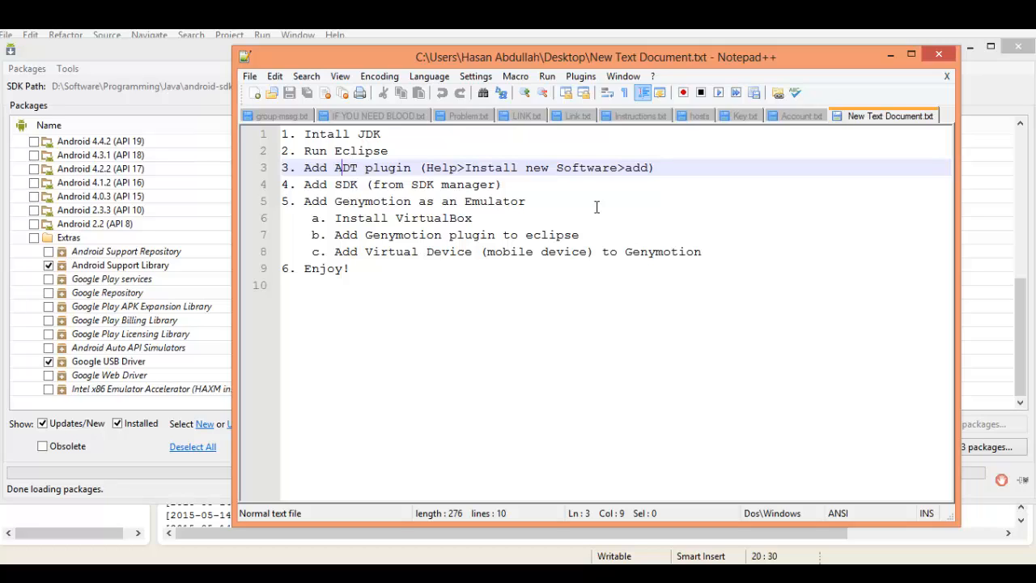
{"action": "left_click", "coordinate": [508, 184]}
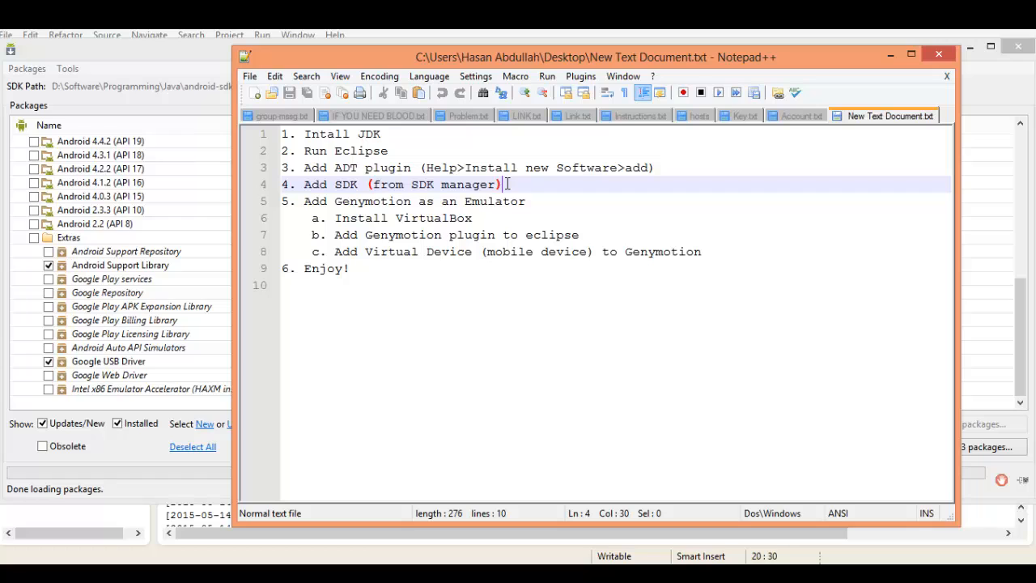
Step: Switch to Eclipse and start a new Android Application Project with the application name FirstProject
{"action": "left_click", "coordinate": [417, 25]}
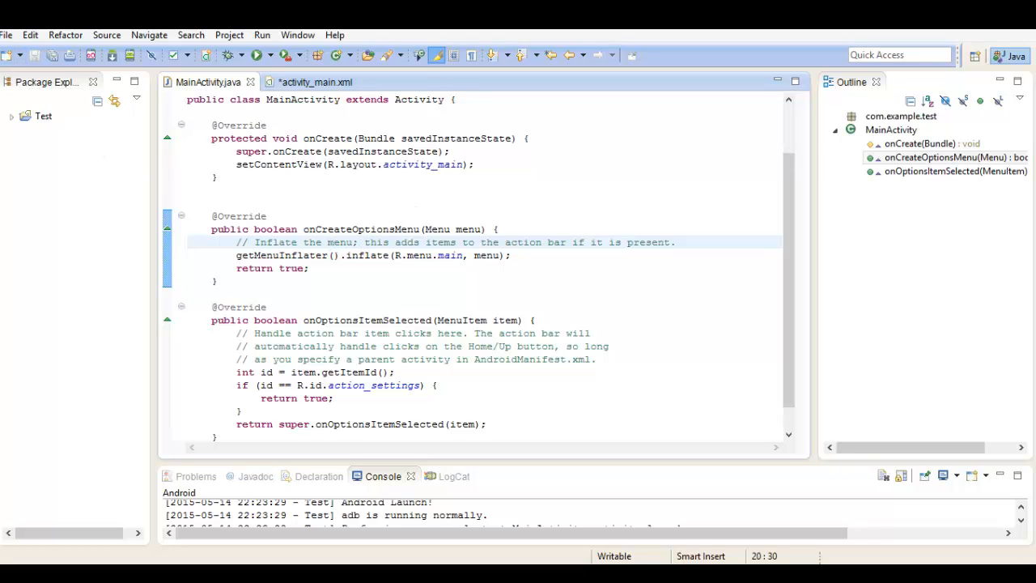
{"action": "left_click", "coordinate": [7, 35]}
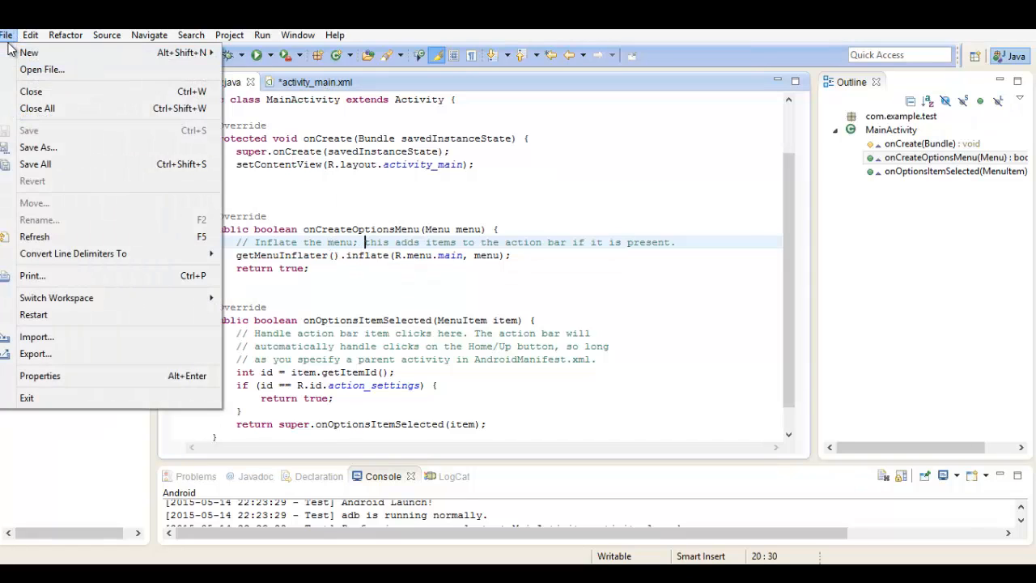
{"action": "mouse_move", "coordinate": [24, 54]}
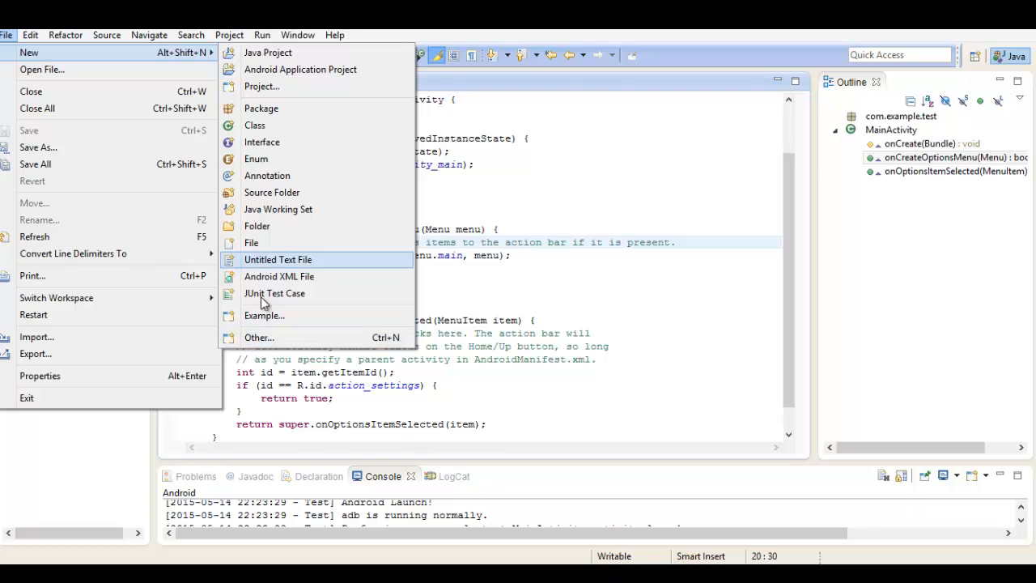
{"action": "left_click", "coordinate": [343, 70]}
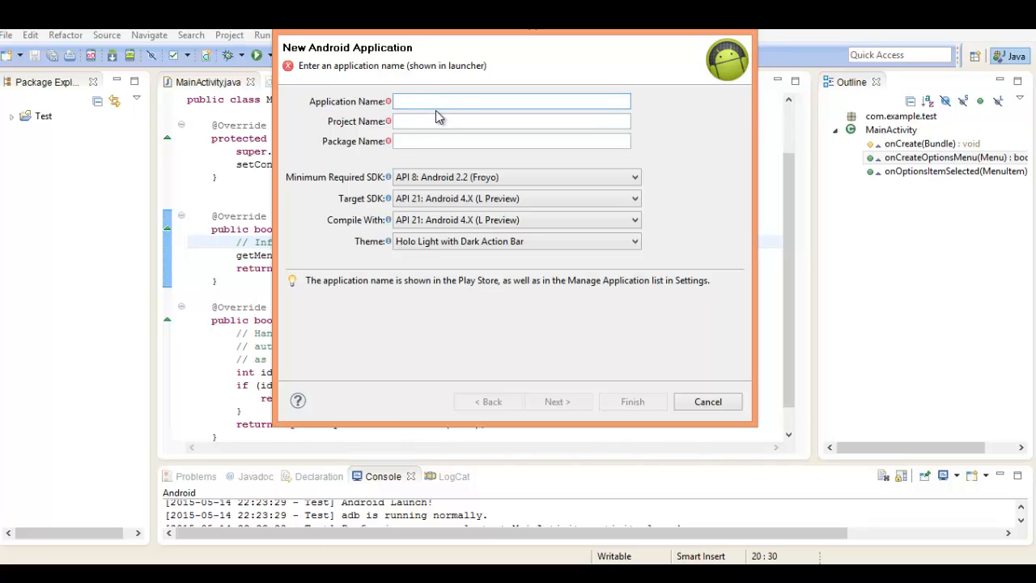
{"action": "type", "text": "Fi"}
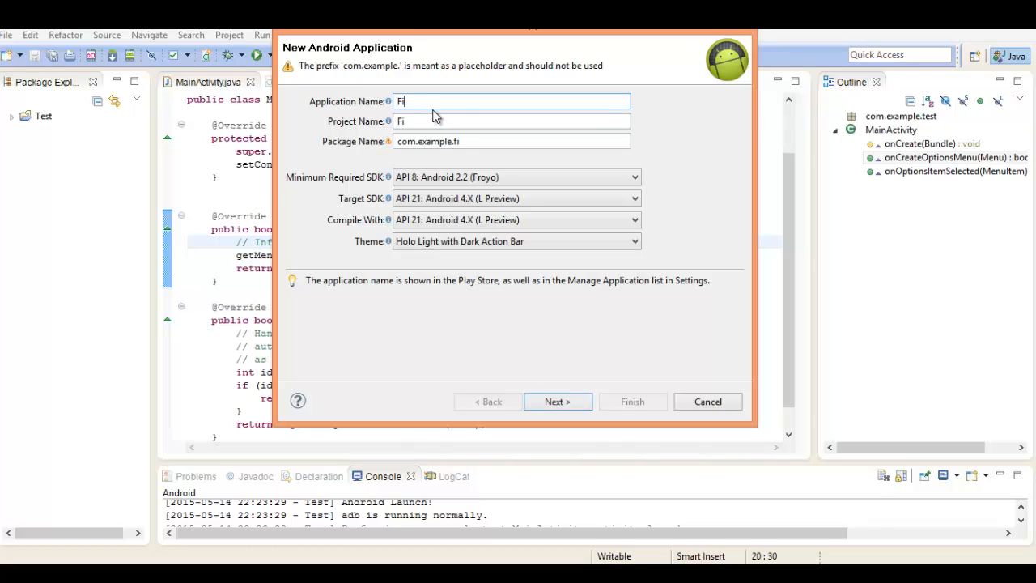
{"action": "type", "text": "rstProject"}
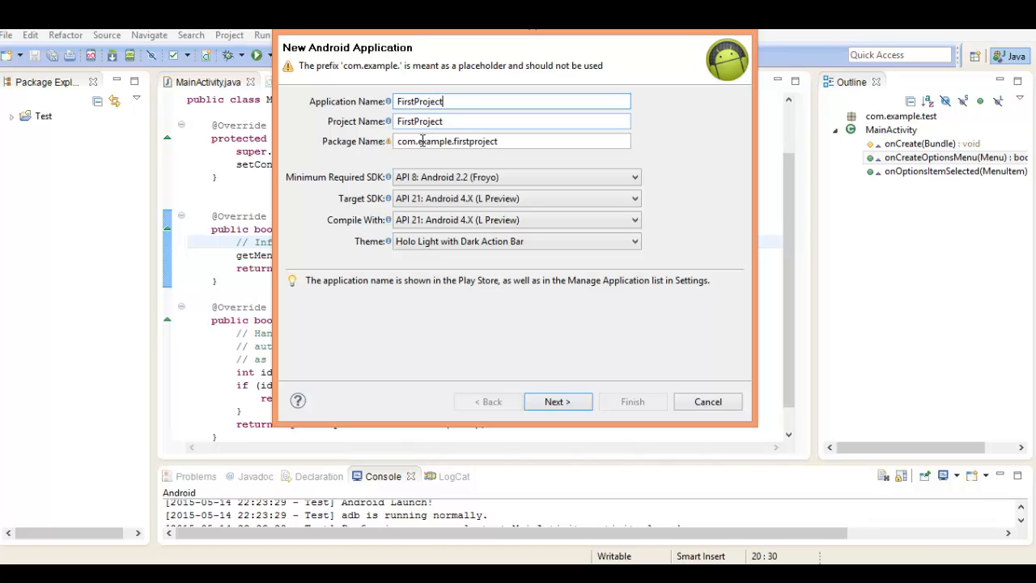
Step: Create the project with the default workspace location and launcher icon, and a Blank Activity named MainActivity with layout activity_main
{"action": "left_click", "coordinate": [564, 398]}
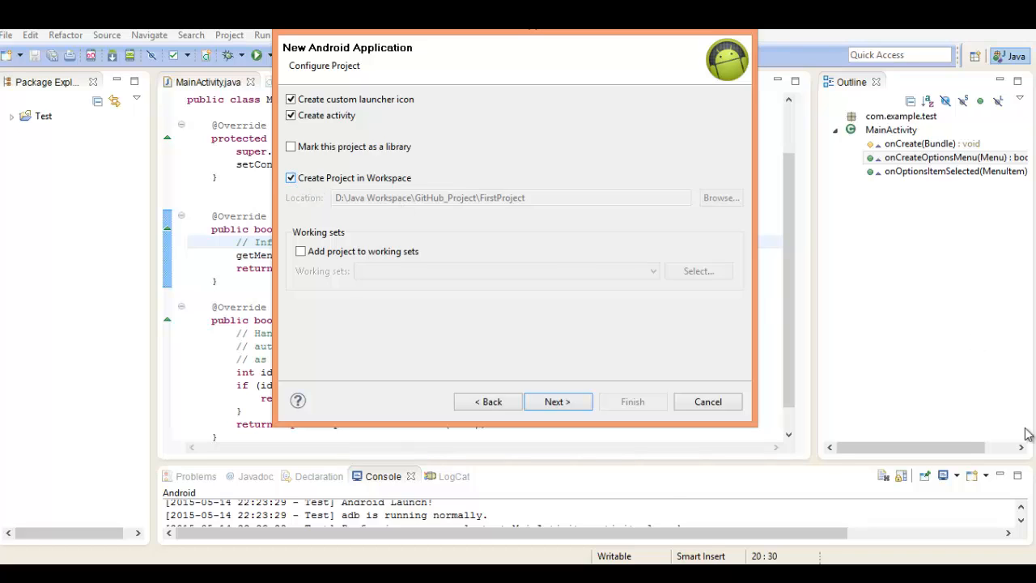
{"action": "left_click", "coordinate": [562, 408]}
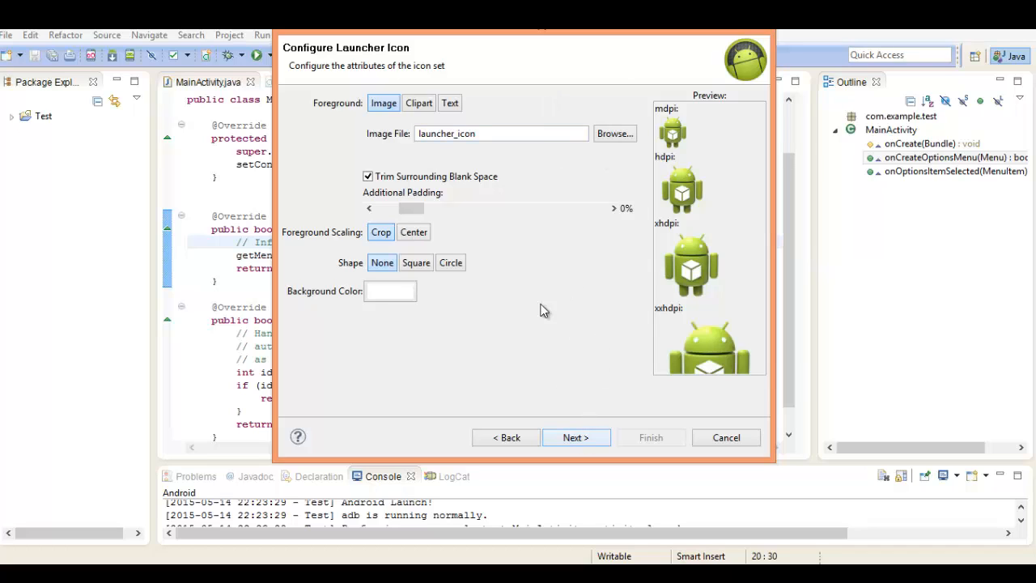
{"action": "left_click", "coordinate": [575, 438]}
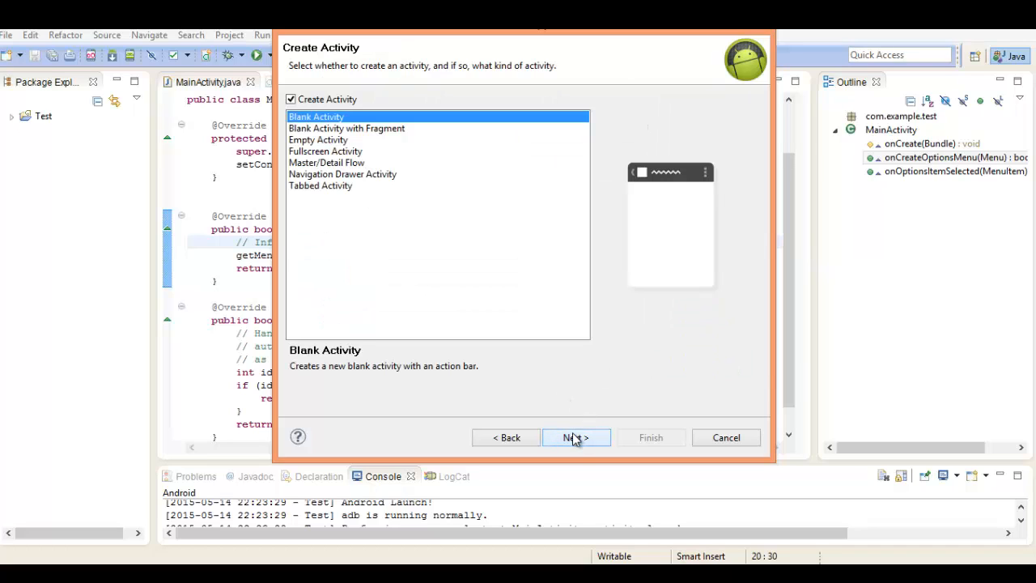
{"action": "left_click", "coordinate": [584, 437]}
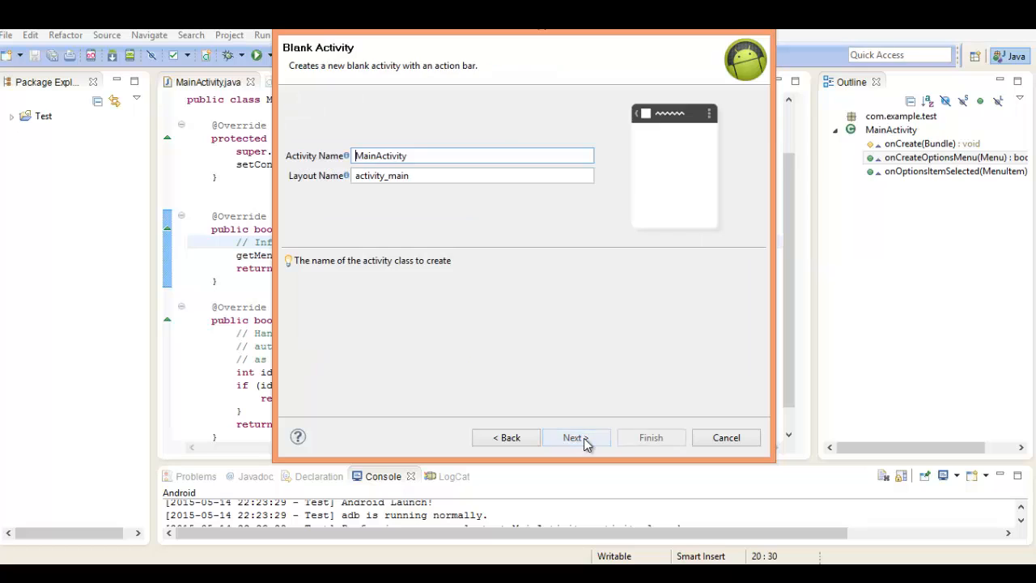
{"action": "left_click", "coordinate": [684, 439]}
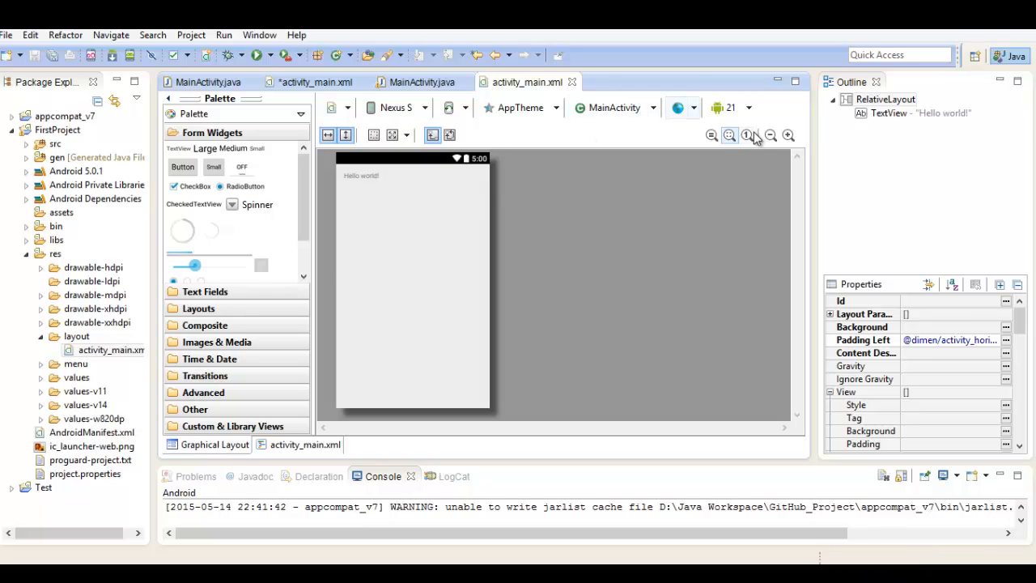
Step: Enlarge the activity_main.xml layout preview and look at the new project's MainActivity.java code before returning to the layout
{"action": "left_click", "coordinate": [788, 136]}
{"action": "left_click", "coordinate": [788, 135]}
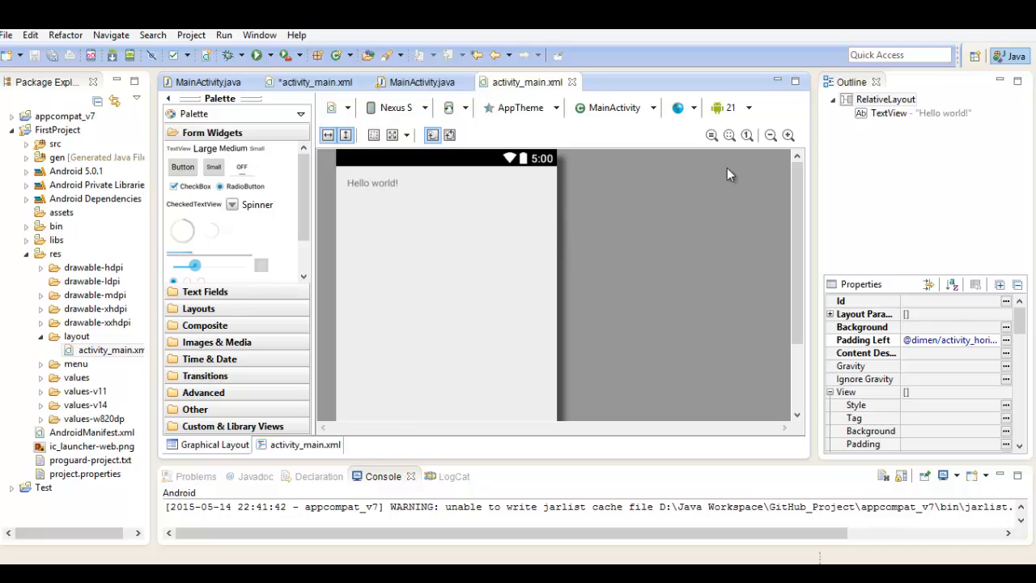
{"action": "left_click", "coordinate": [769, 138]}
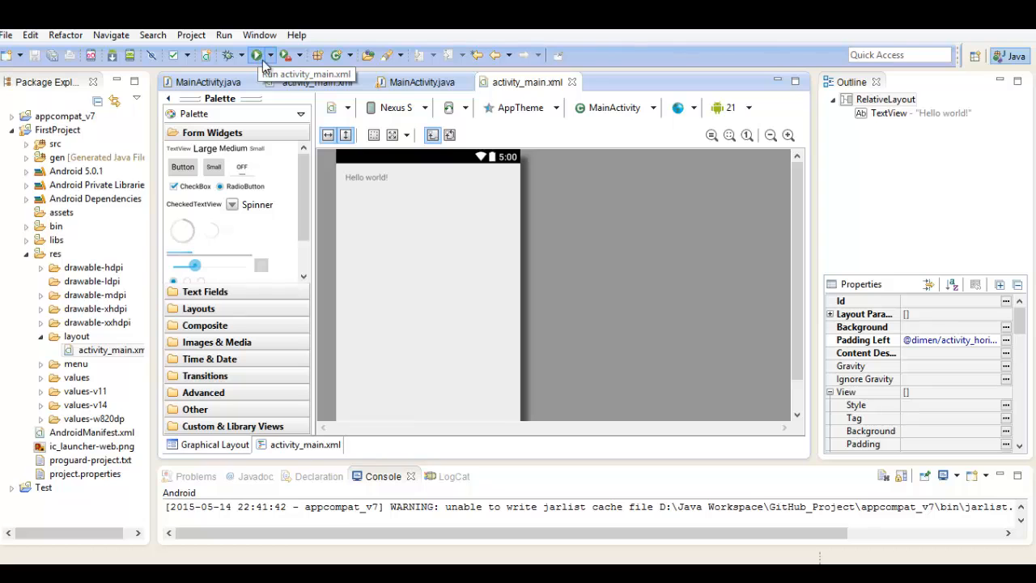
{"action": "left_click", "coordinate": [408, 82]}
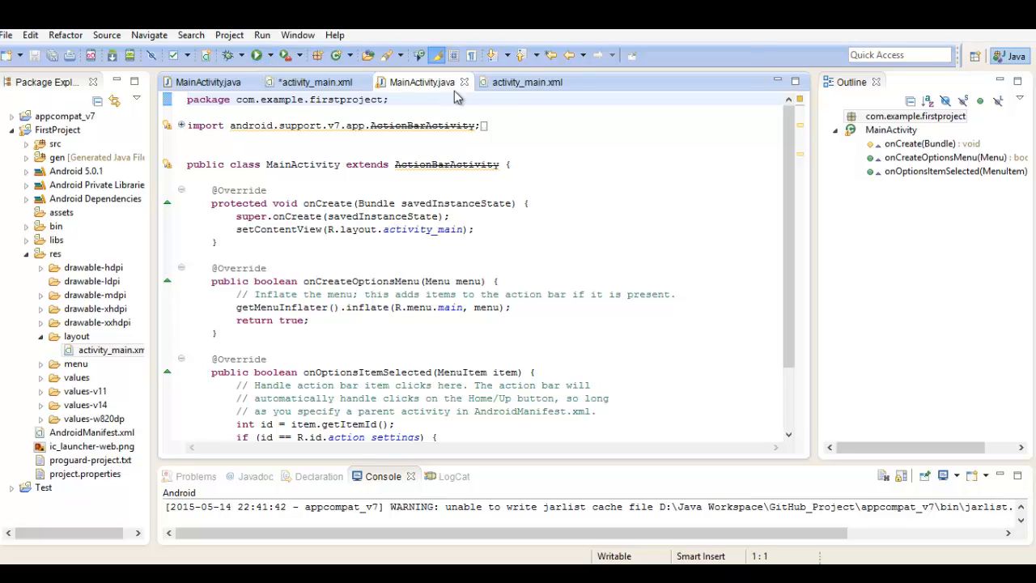
{"action": "left_click", "coordinate": [509, 84]}
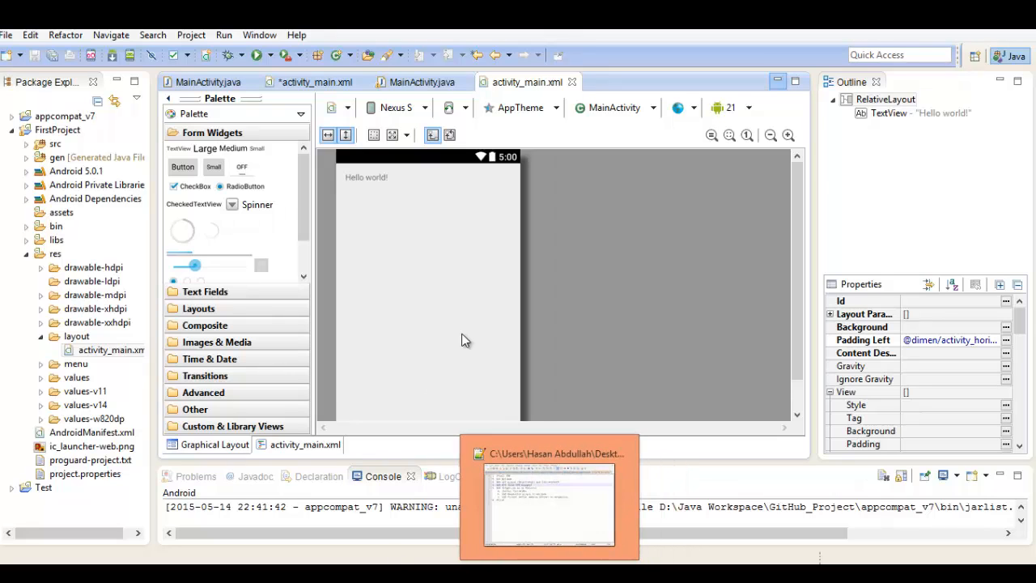
Step: View the VirtualBox download page in the browser and return to the Notepad++ setup notes
{"action": "key", "text": "alt+Tab"}
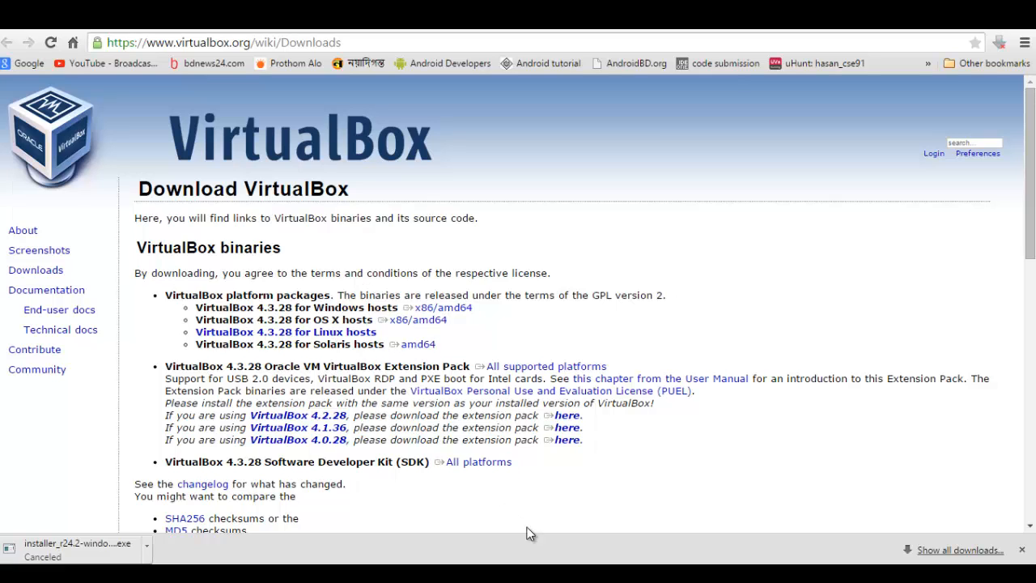
{"action": "key", "text": "alt+Tab"}
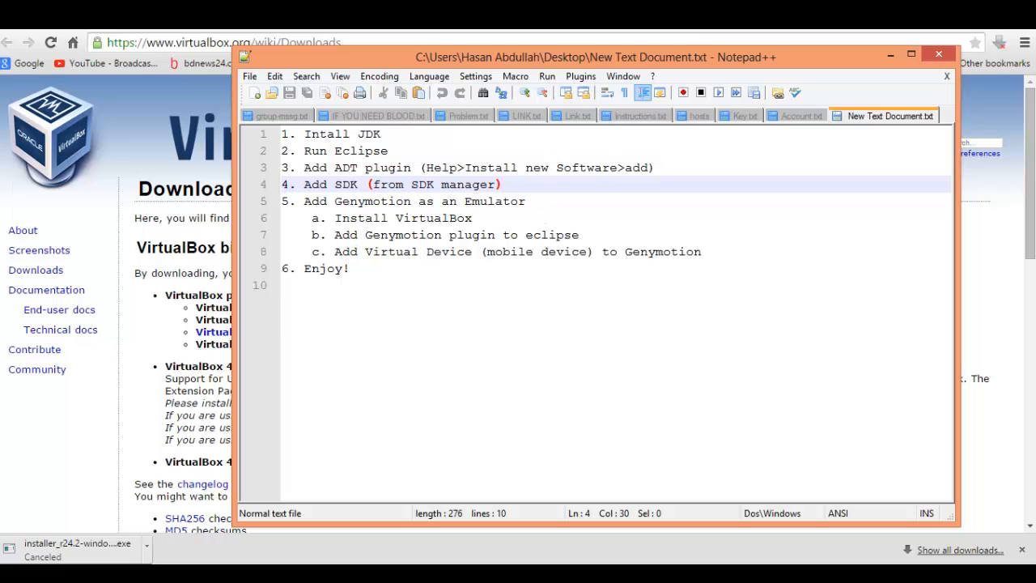
Step: Find the Update Site installation instructions for the Genymotion Plugin for Eclipse in the online Genymotion user guide
{"action": "left_click", "coordinate": [658, 28]}
{"action": "scroll", "coordinate": [306, 230], "scroll_direction": "down", "scroll_amount": 15}
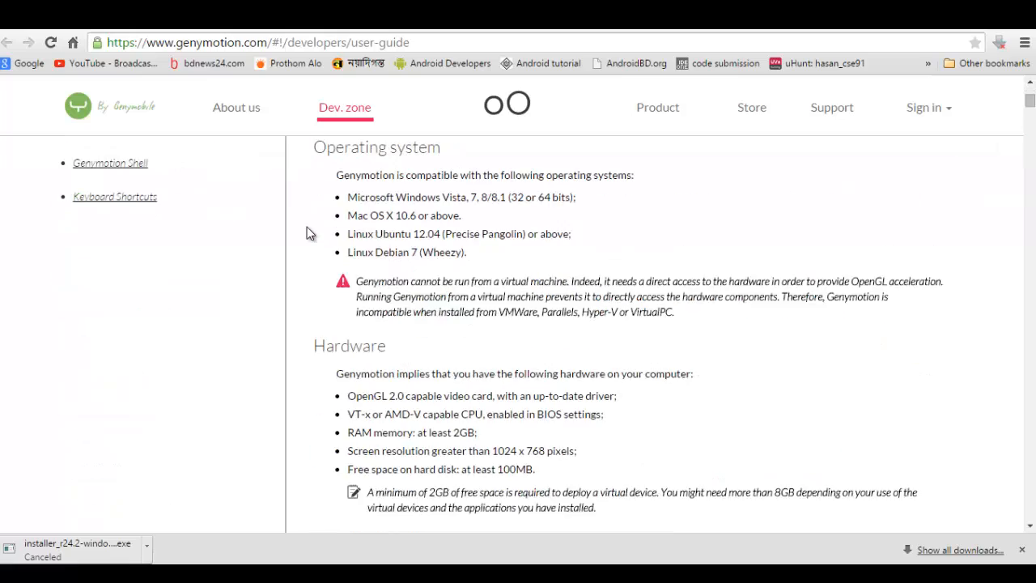
{"action": "scroll", "coordinate": [306, 229], "scroll_direction": "down", "scroll_amount": 15}
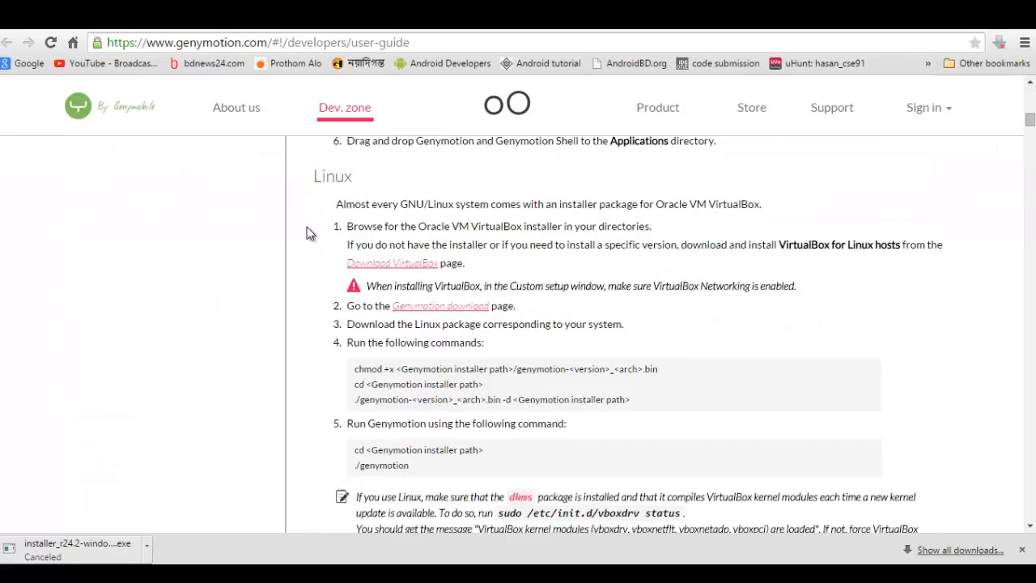
{"action": "scroll", "coordinate": [306, 230], "scroll_direction": "down", "scroll_amount": 8}
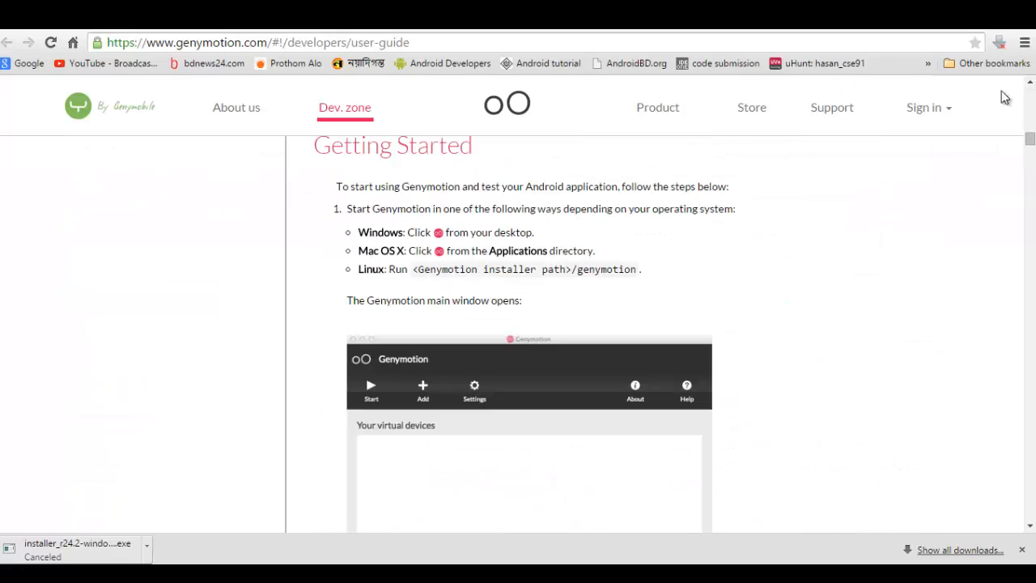
{"action": "left_click_drag", "start_coordinate": [1029, 136], "coordinate": [1029, 386]}
{"action": "scroll", "coordinate": [972, 322], "scroll_direction": "up", "scroll_amount": 10}
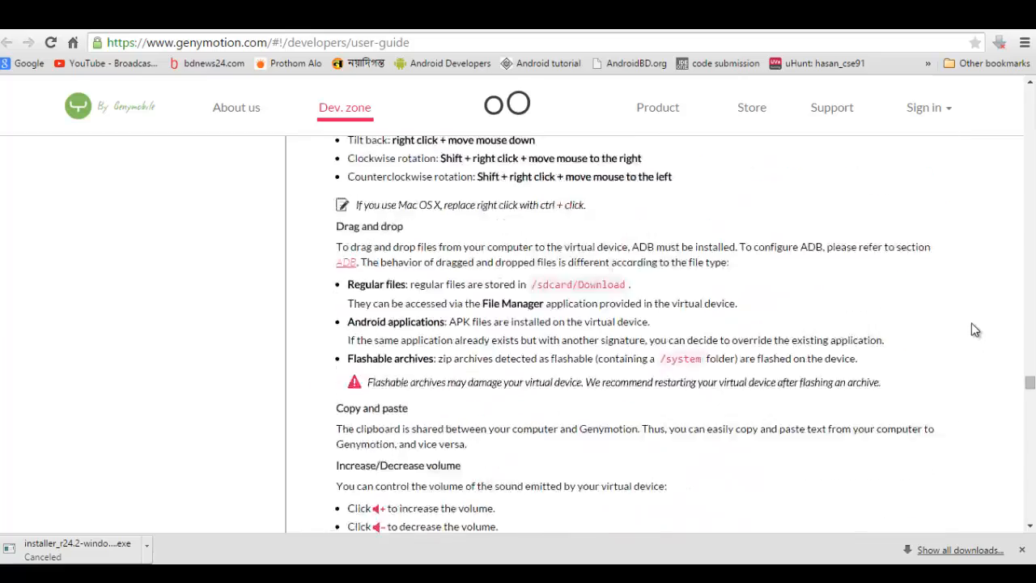
{"action": "scroll", "coordinate": [976, 327], "scroll_direction": "up", "scroll_amount": 12}
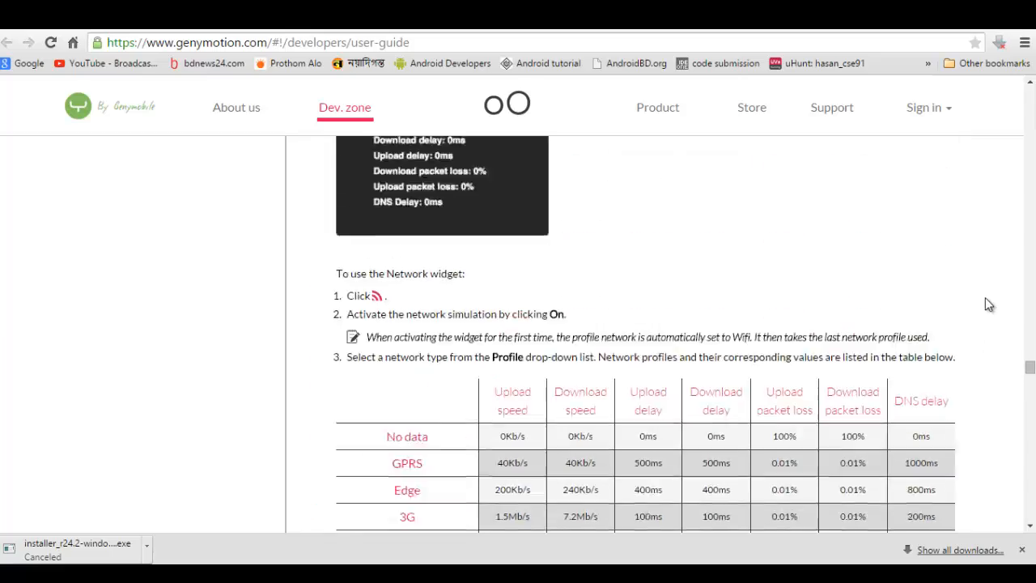
{"action": "scroll", "coordinate": [986, 299], "scroll_direction": "down", "scroll_amount": 15}
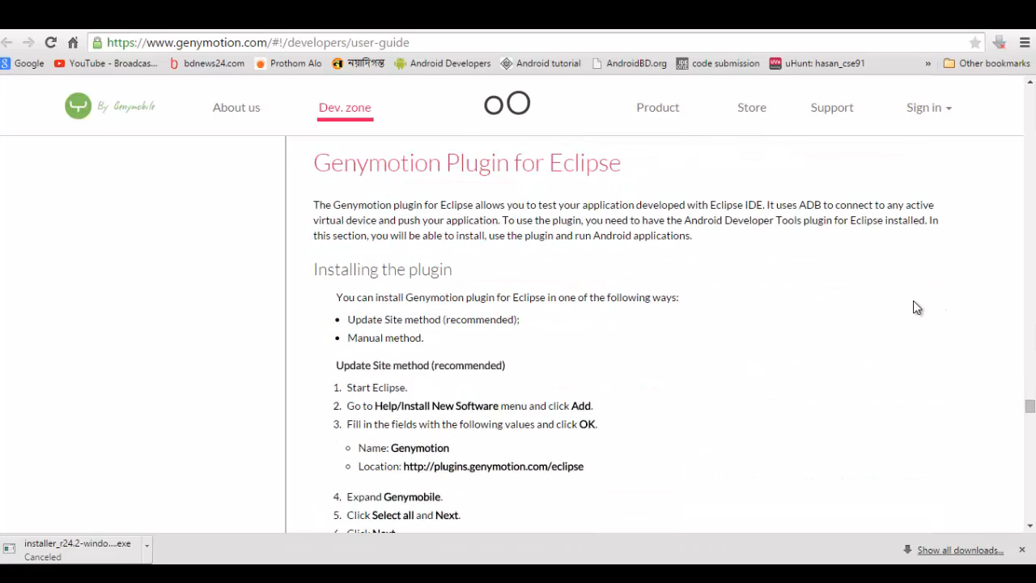
{"action": "scroll", "coordinate": [875, 293], "scroll_direction": "down", "scroll_amount": 1}
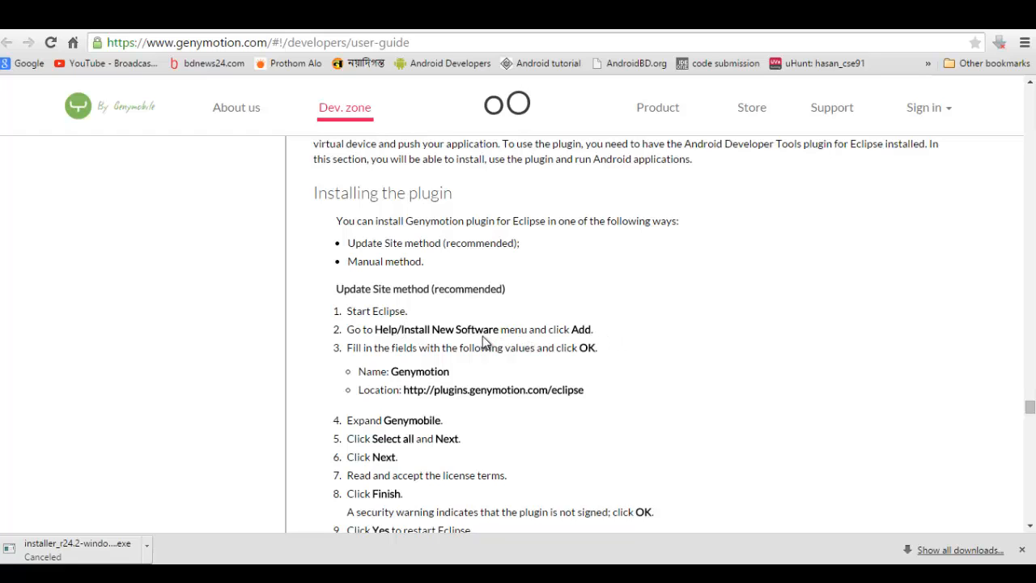
Step: Switch to Eclipse and open a new repository entry in the Install New Software dialog
{"action": "key", "text": "alt+Tab"}
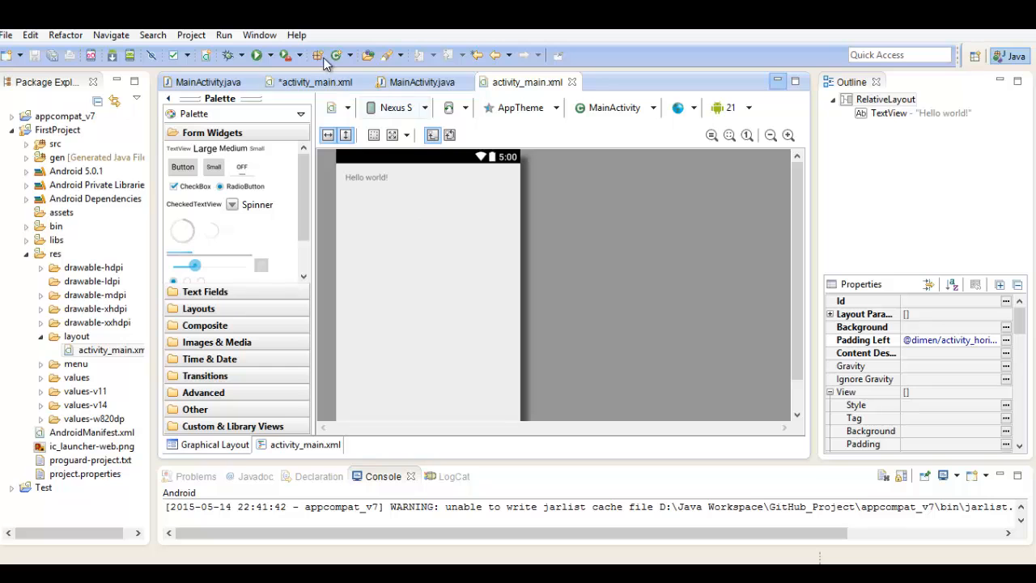
{"action": "left_click", "coordinate": [296, 36]}
{"action": "left_click", "coordinate": [339, 204]}
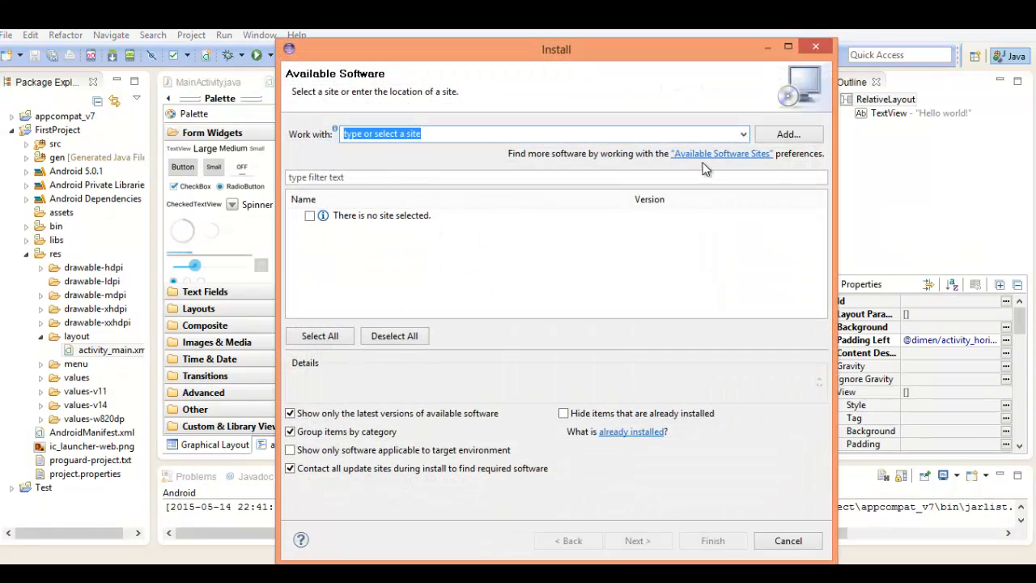
{"action": "left_click", "coordinate": [787, 134]}
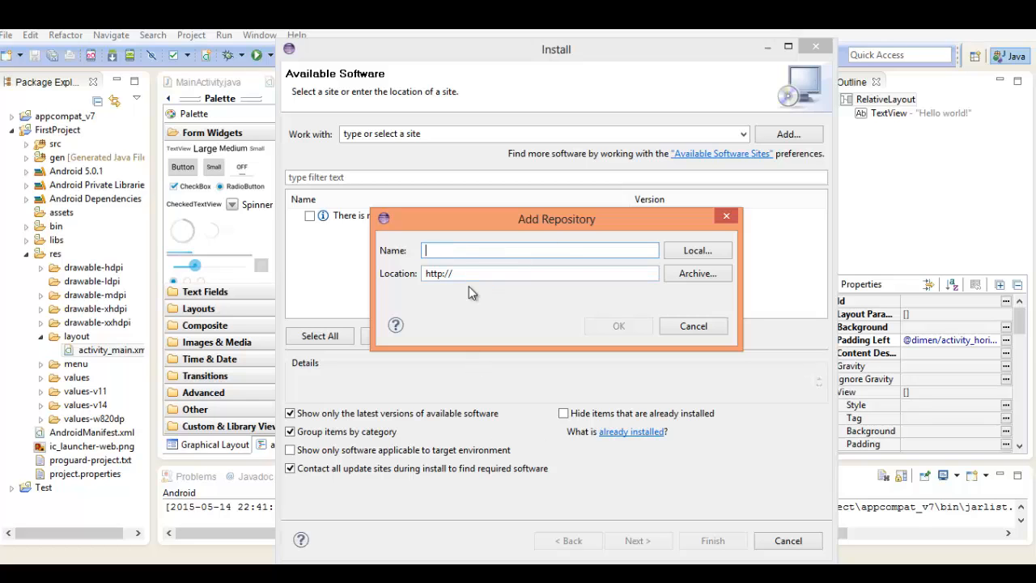
{"action": "key", "text": "alt+Tab"}
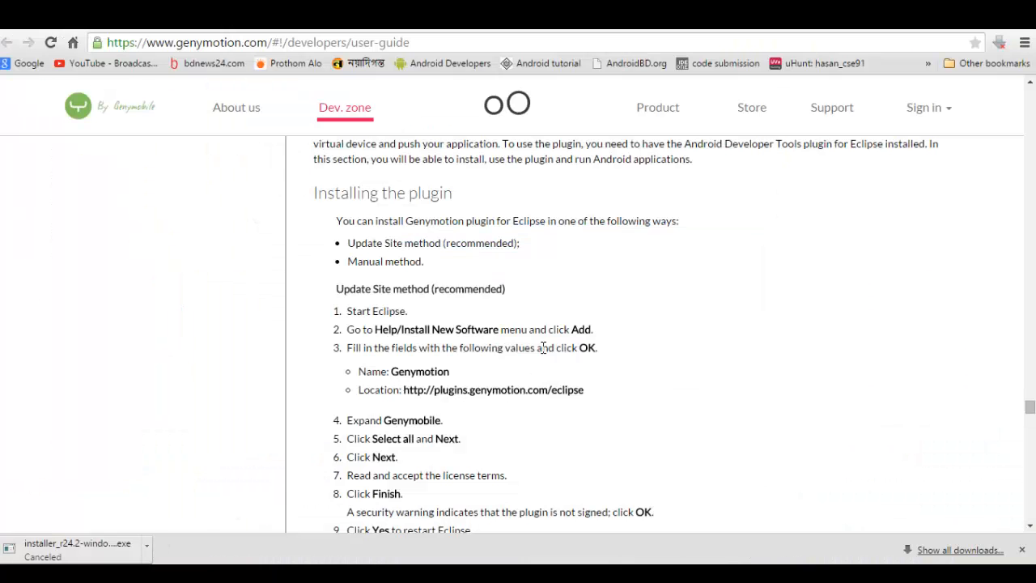
{"action": "left_click_drag", "start_coordinate": [430, 390], "coordinate": [597, 396]}
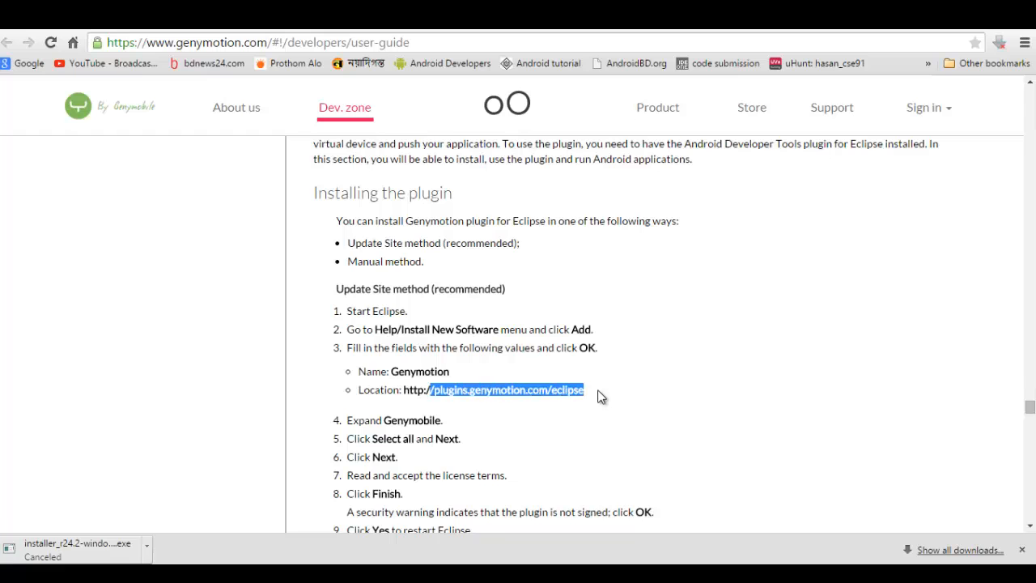
{"action": "left_click", "coordinate": [612, 389]}
{"action": "scroll", "coordinate": [613, 373], "scroll_direction": "down", "scroll_amount": 2}
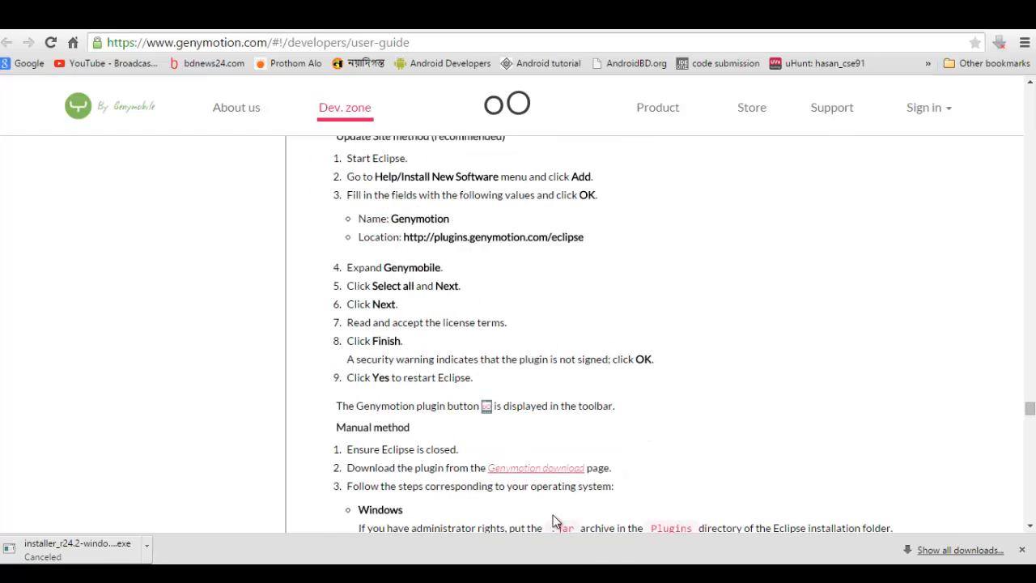
{"action": "left_click_drag", "start_coordinate": [584, 238], "coordinate": [404, 232]}
{"action": "key", "text": "ctrl+c"}
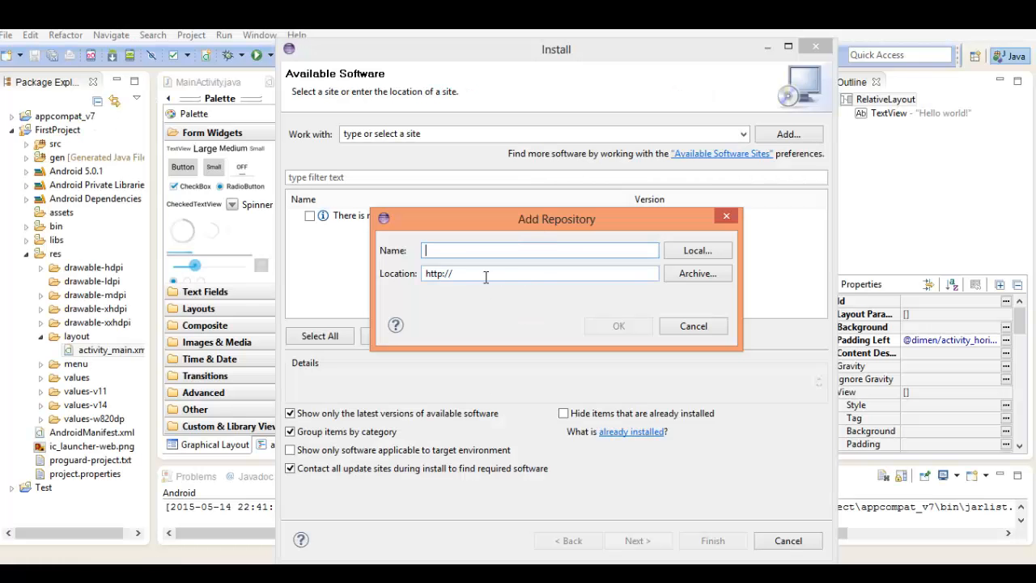
{"action": "double_click", "coordinate": [486, 277]}
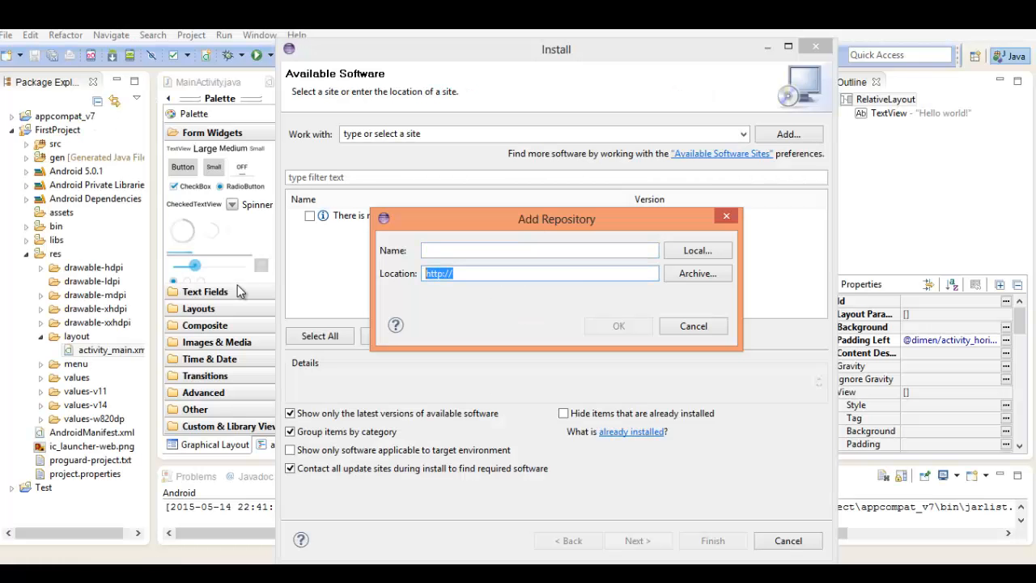
{"action": "key", "text": "ctrl+v"}
{"action": "left_click", "coordinate": [445, 247]}
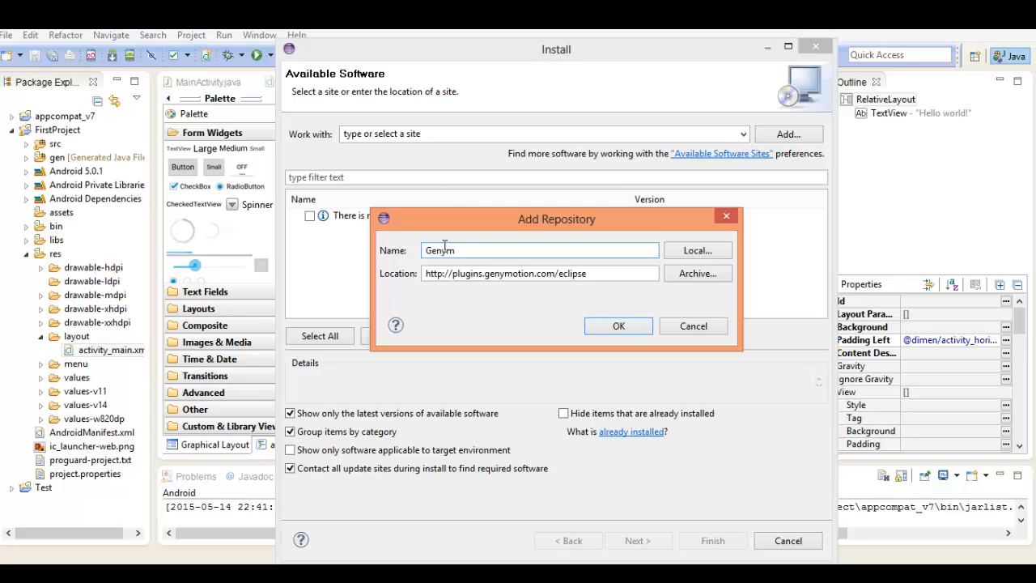
{"action": "key", "text": "Return"}
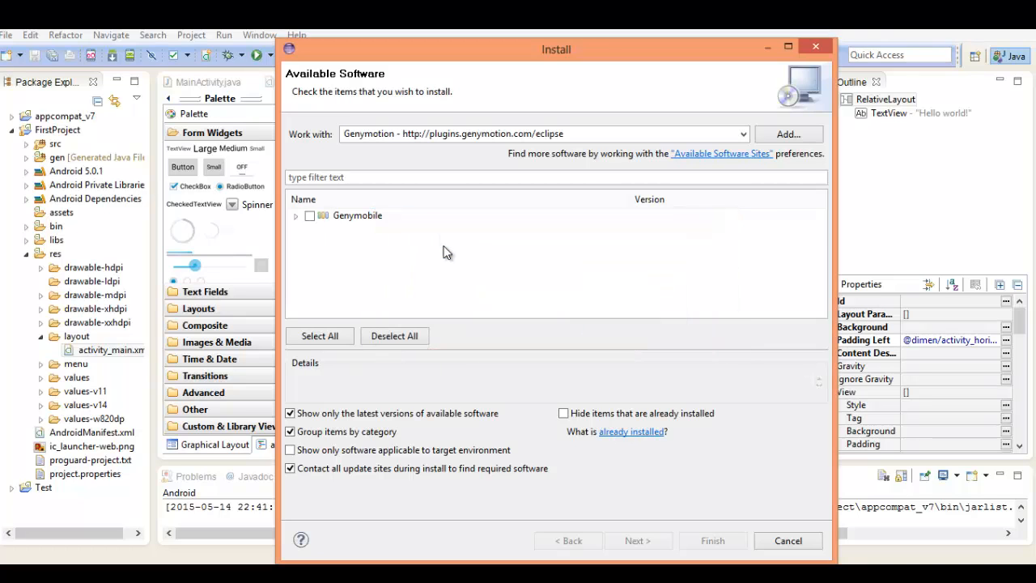
Step: Mark Genymotion Eclipse Tools under Genymobile for installation, and leave the Install dialog without proceeding
{"action": "left_click", "coordinate": [295, 215]}
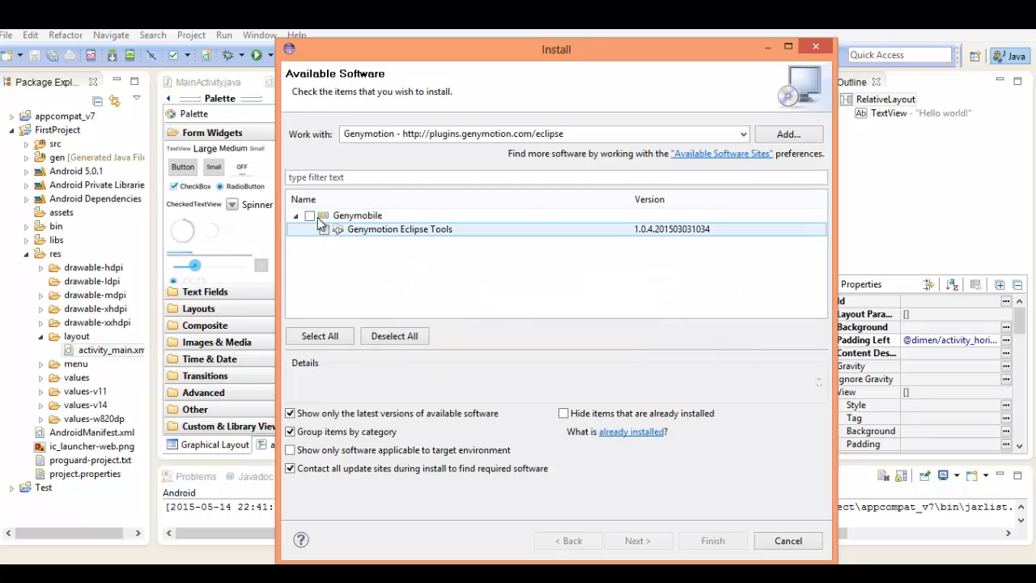
{"action": "left_click", "coordinate": [309, 215]}
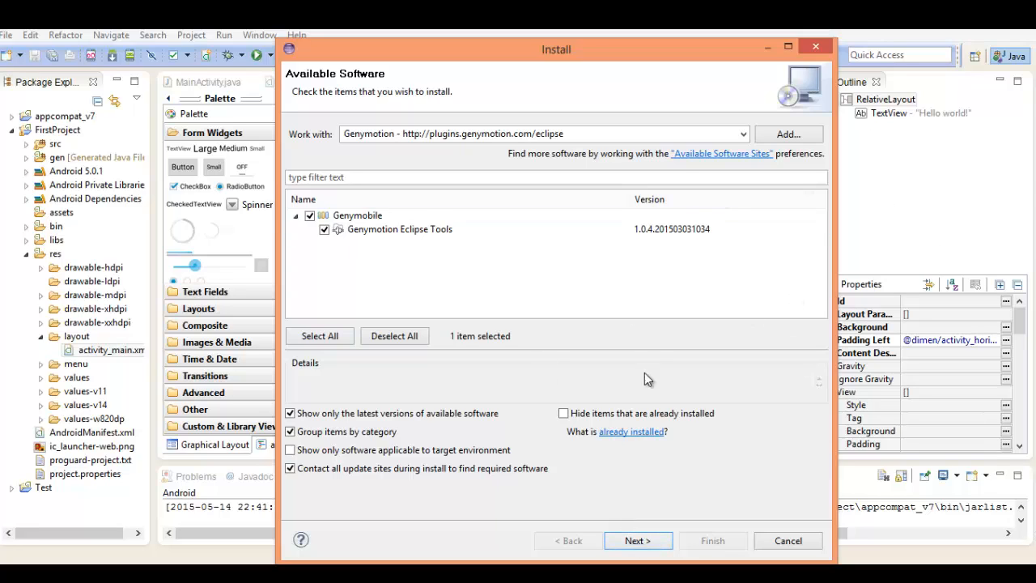
{"action": "left_click", "coordinate": [787, 540]}
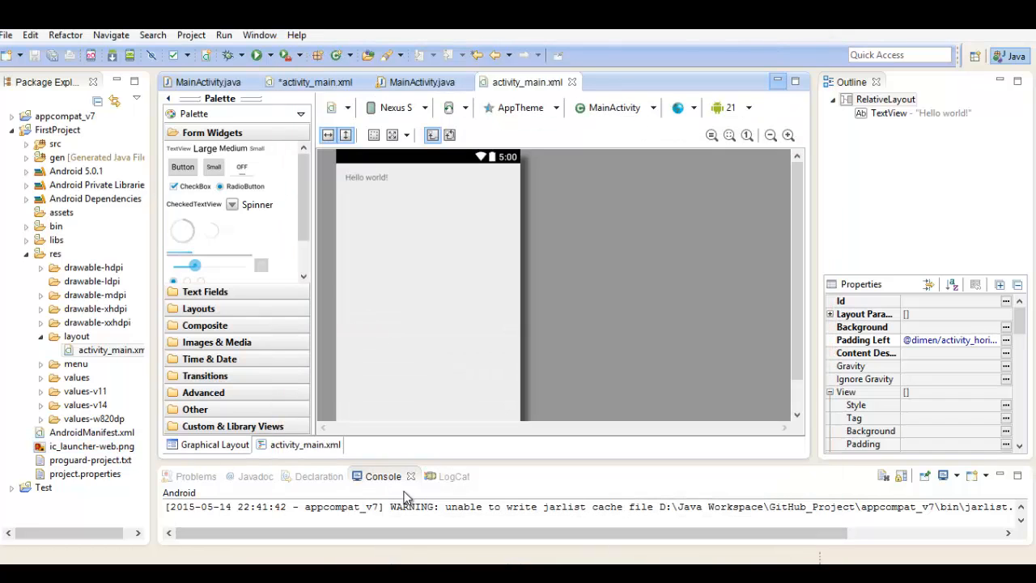
Step: Read the remaining Update Site steps in the browser's user guide, covering the Eclipse restart and the Genymotion plugin button
{"action": "key", "text": "alt+Tab"}
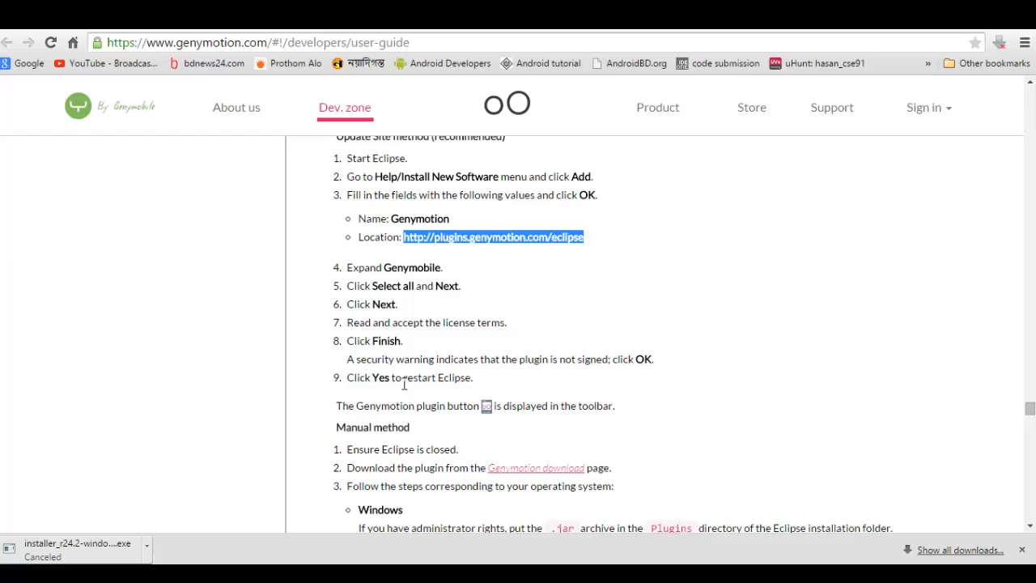
{"action": "left_click_drag", "start_coordinate": [378, 380], "coordinate": [392, 380]}
{"action": "left_click", "coordinate": [377, 381]}
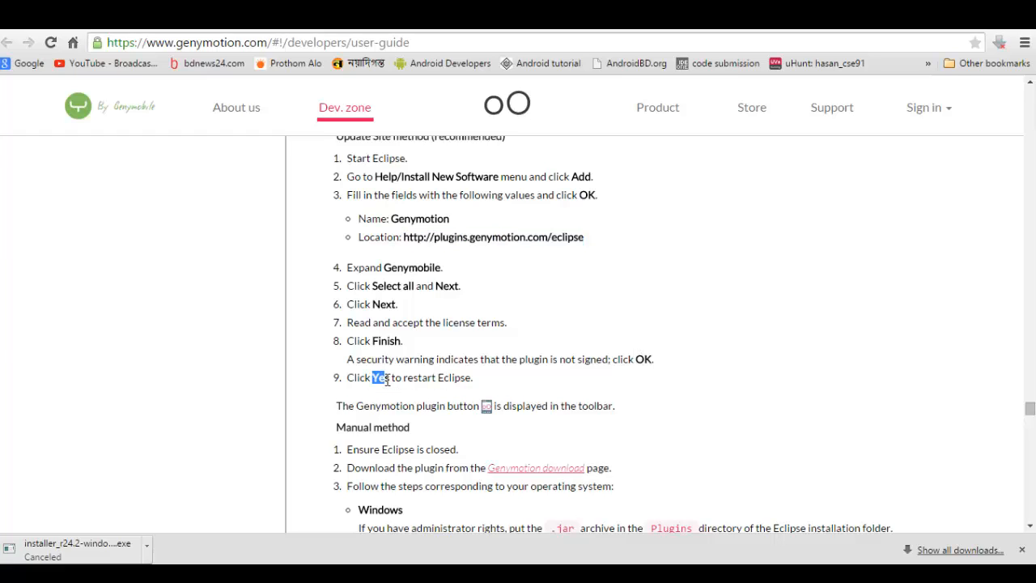
{"action": "left_click", "coordinate": [389, 380]}
{"action": "double_click", "coordinate": [385, 379]}
{"action": "left_click", "coordinate": [379, 381]}
{"action": "scroll", "coordinate": [377, 373], "scroll_direction": "down", "scroll_amount": 1}
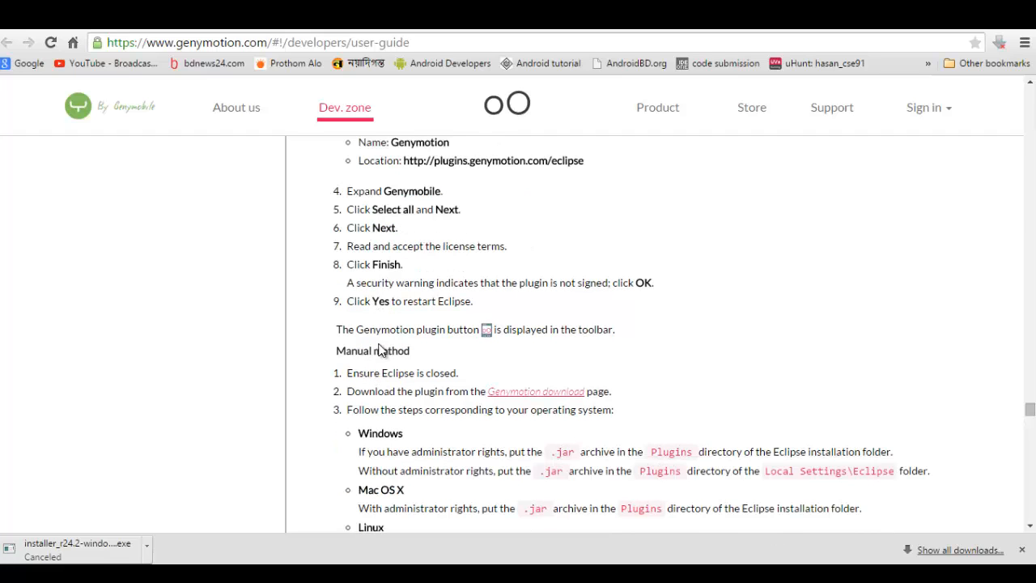
{"action": "left_click_drag", "start_coordinate": [357, 330], "coordinate": [581, 333]}
{"action": "left_click", "coordinate": [581, 333]}
Step: Switch to Eclipse, open the Genymotion Virtual Devices Manager and move its window clear of the project tree
{"action": "left_click", "coordinate": [365, 572]}
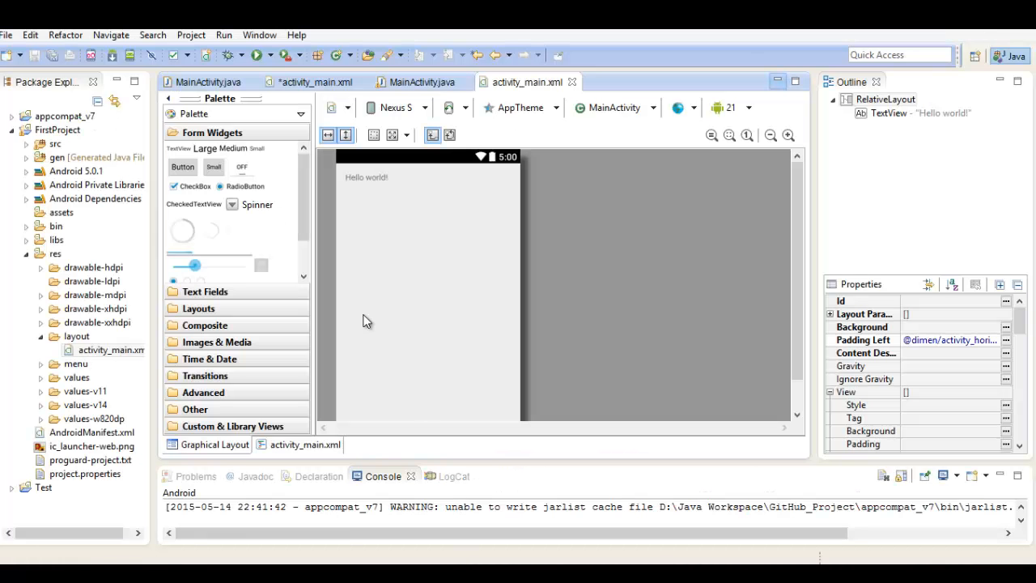
{"action": "left_click", "coordinate": [90, 58]}
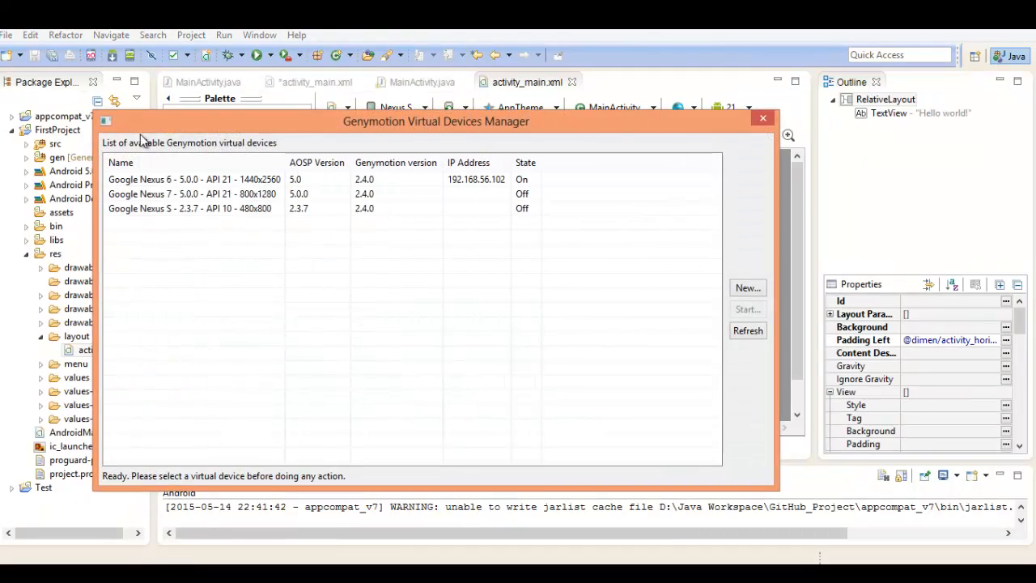
{"action": "left_click_drag", "start_coordinate": [144, 131], "coordinate": [283, 157]}
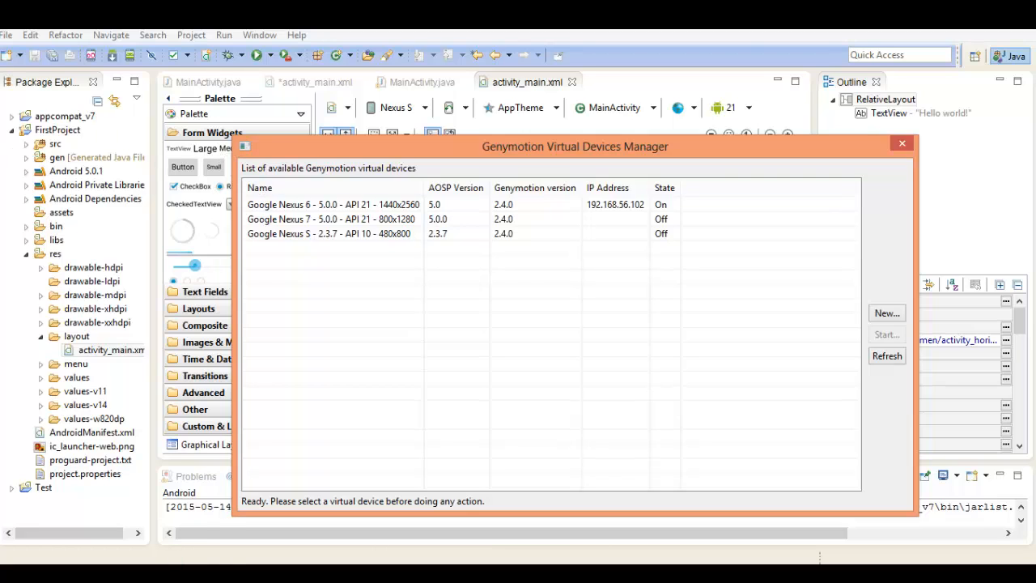
Step: View the account sign-in form on the Genymotion website and close it again
{"action": "mouse_move", "coordinate": [92, 573]}
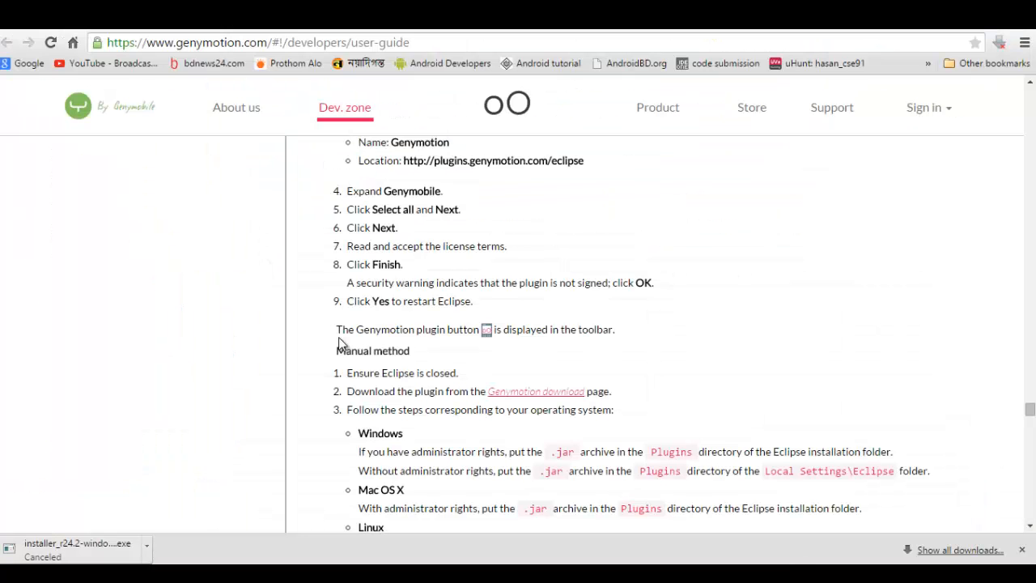
{"action": "left_click", "coordinate": [952, 119]}
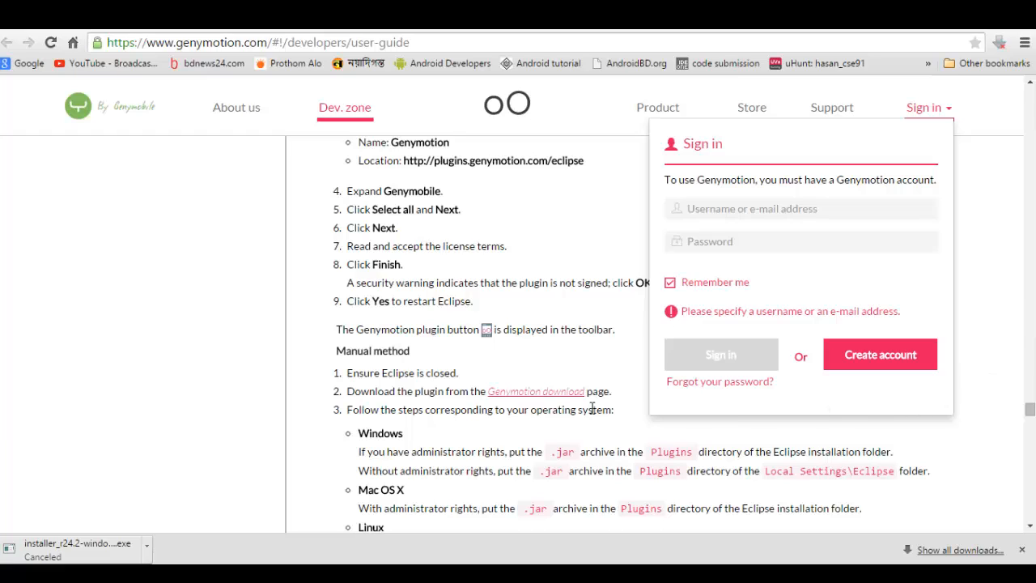
{"action": "left_click", "coordinate": [481, 302]}
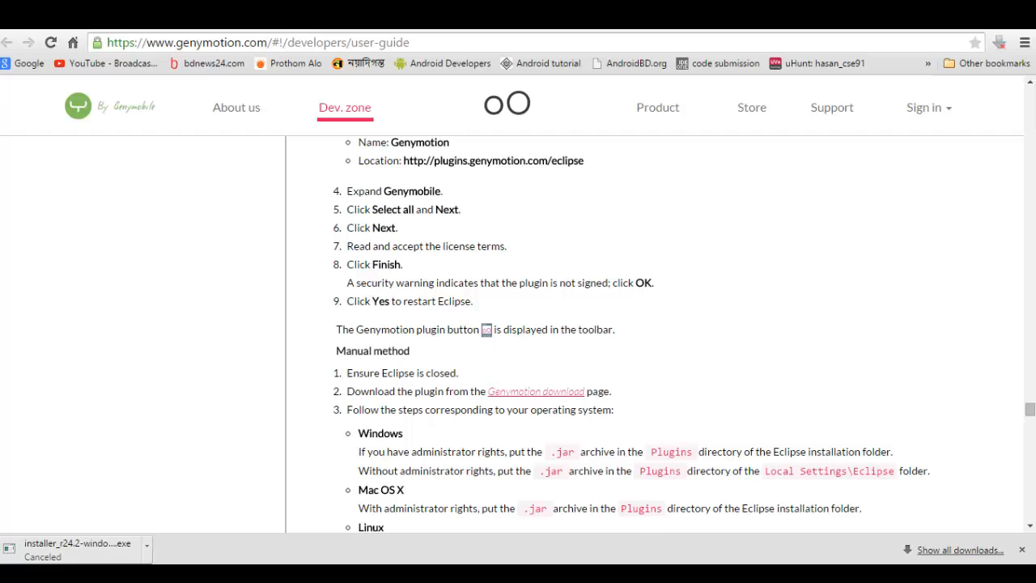
Step: Check the setup notes in Notepad++ and return to the Virtual Devices Manager in Eclipse
{"action": "key", "text": "alt+Tab"}
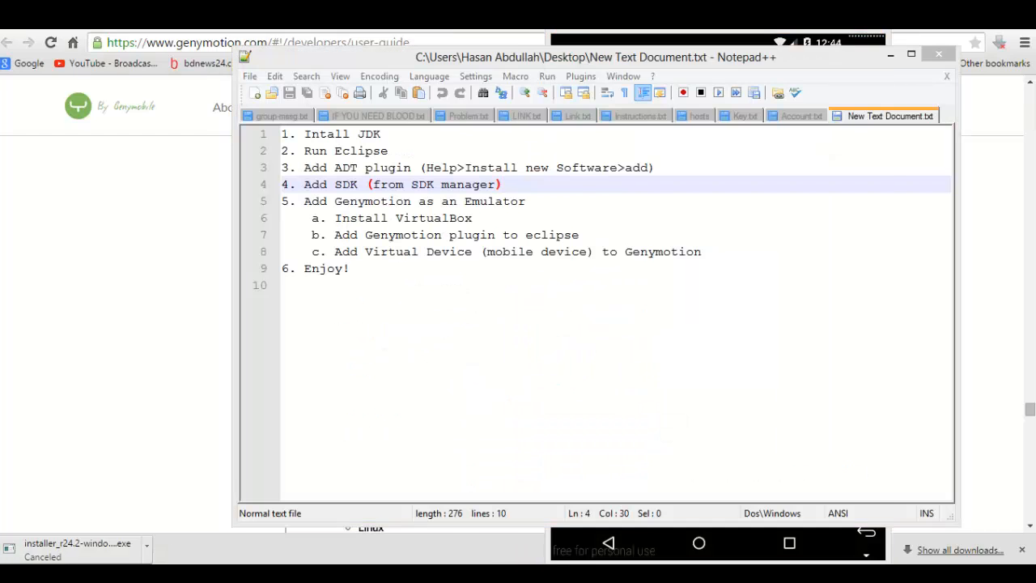
{"action": "key", "text": "alt+Tab"}
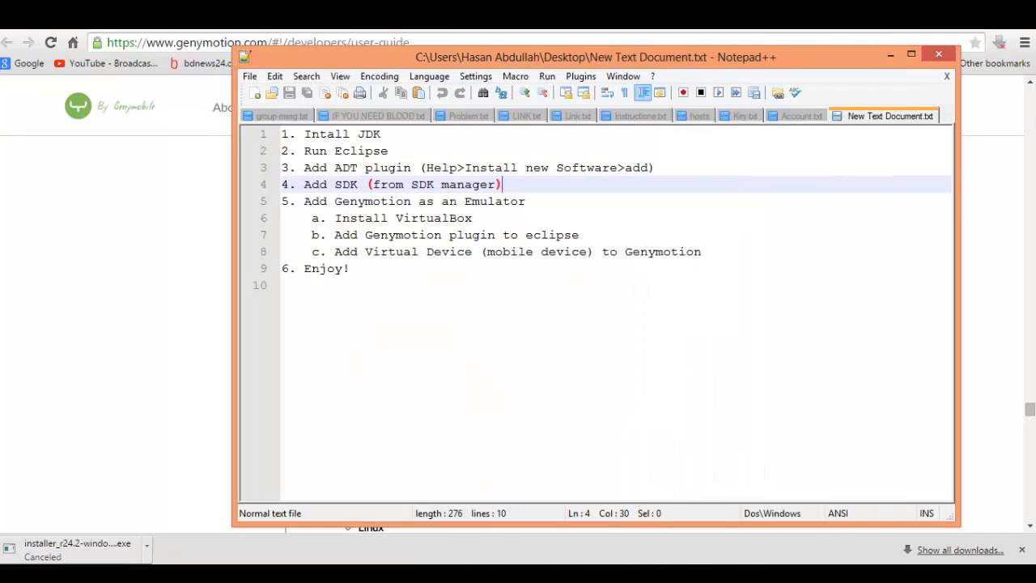
{"action": "left_click", "coordinate": [535, 518]}
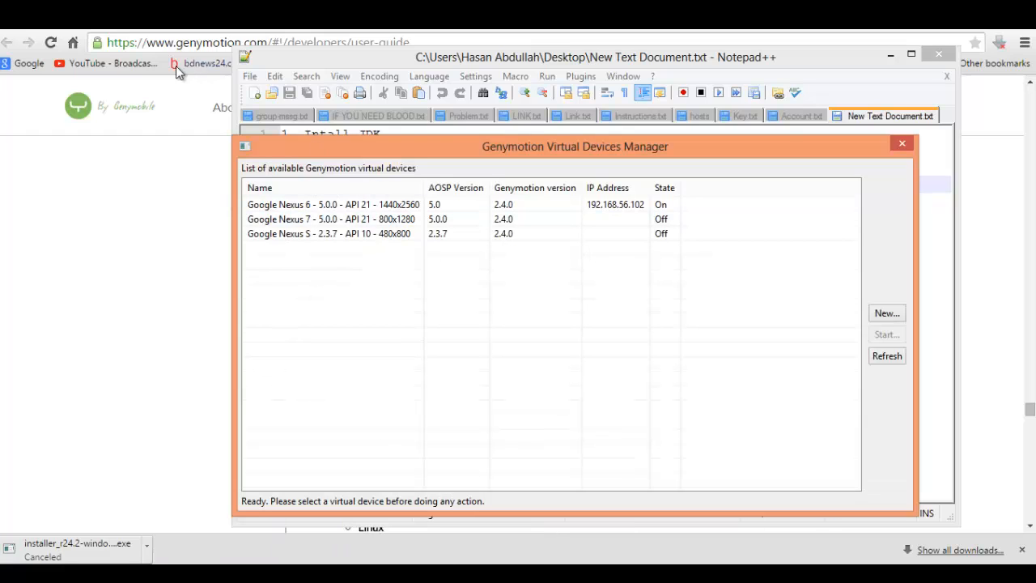
{"action": "left_click", "coordinate": [454, 574]}
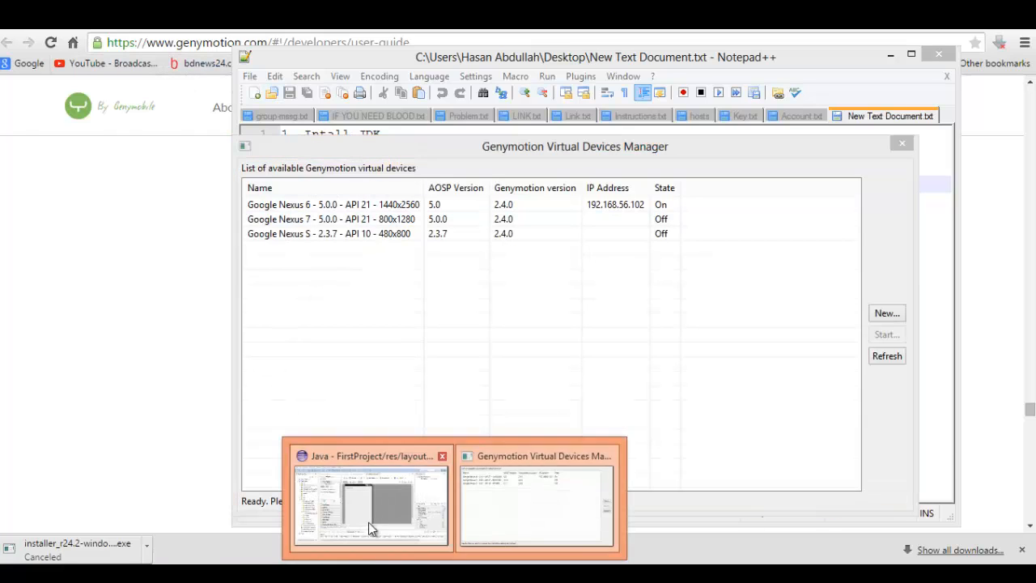
{"action": "left_click", "coordinate": [369, 522]}
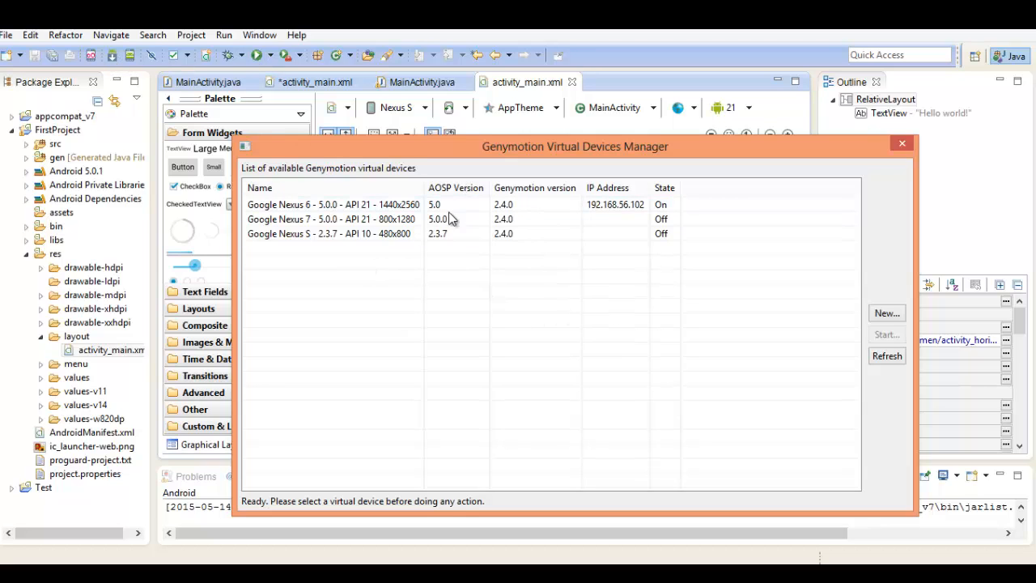
Step: Examine the Google Nexus entries in the list of available Genymotion virtual devices
{"action": "left_click_drag", "start_coordinate": [338, 268], "coordinate": [385, 207]}
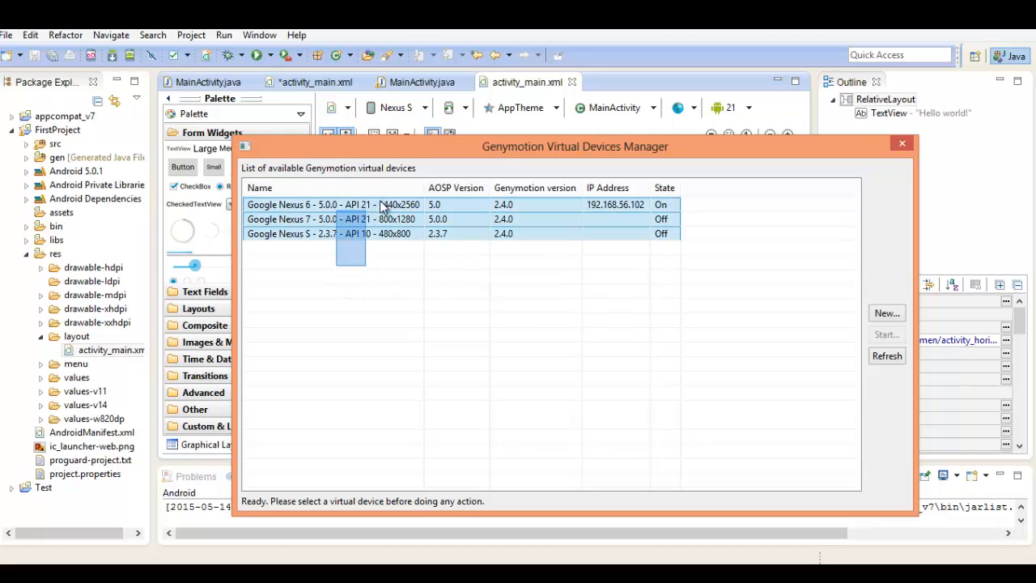
{"action": "left_click", "coordinate": [464, 299]}
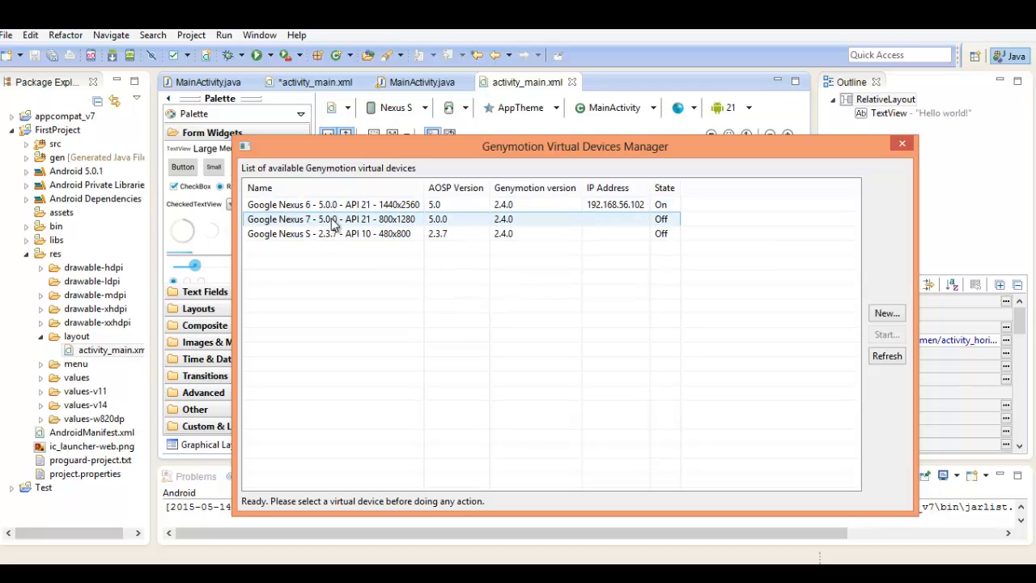
{"action": "left_click", "coordinate": [266, 234]}
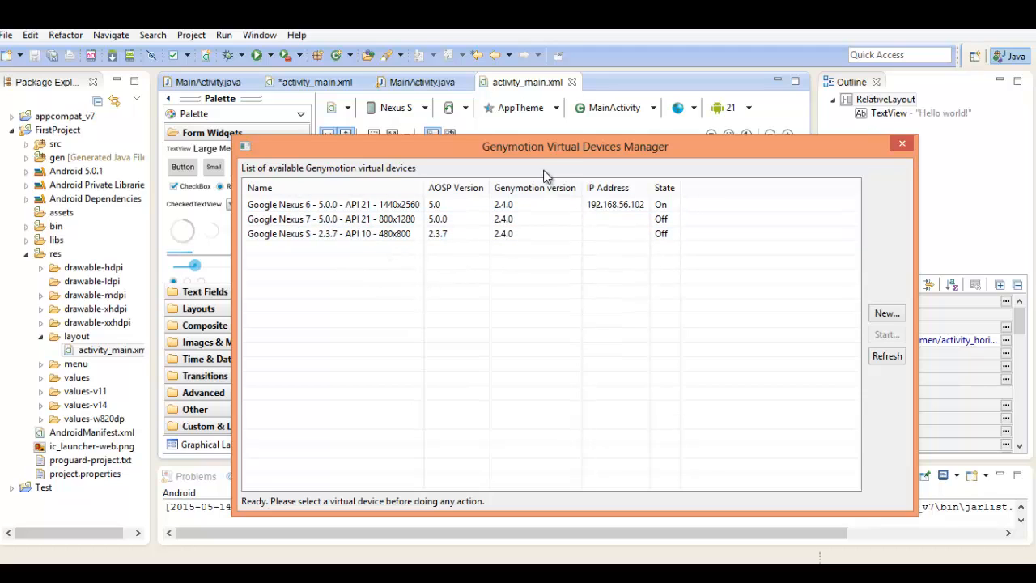
Step: Examine the device models offered in Genymotion's virtual device creation wizard, from Google Nexus to Sony Xperia
{"action": "left_click_drag", "start_coordinate": [537, 151], "coordinate": [476, 148]}
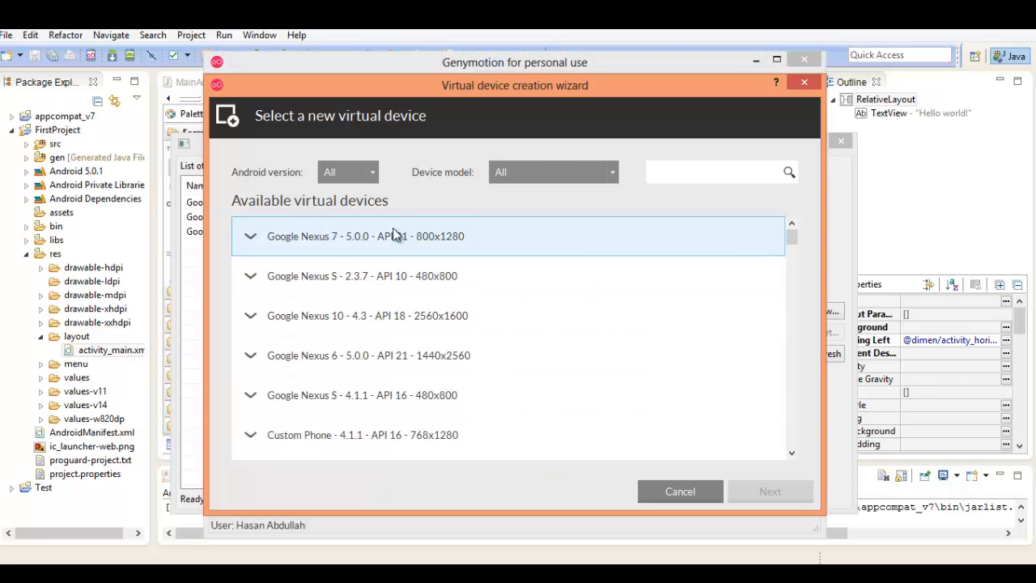
{"action": "scroll", "coordinate": [335, 319], "scroll_direction": "down", "scroll_amount": 10}
{"action": "scroll", "coordinate": [341, 319], "scroll_direction": "down", "scroll_amount": 10}
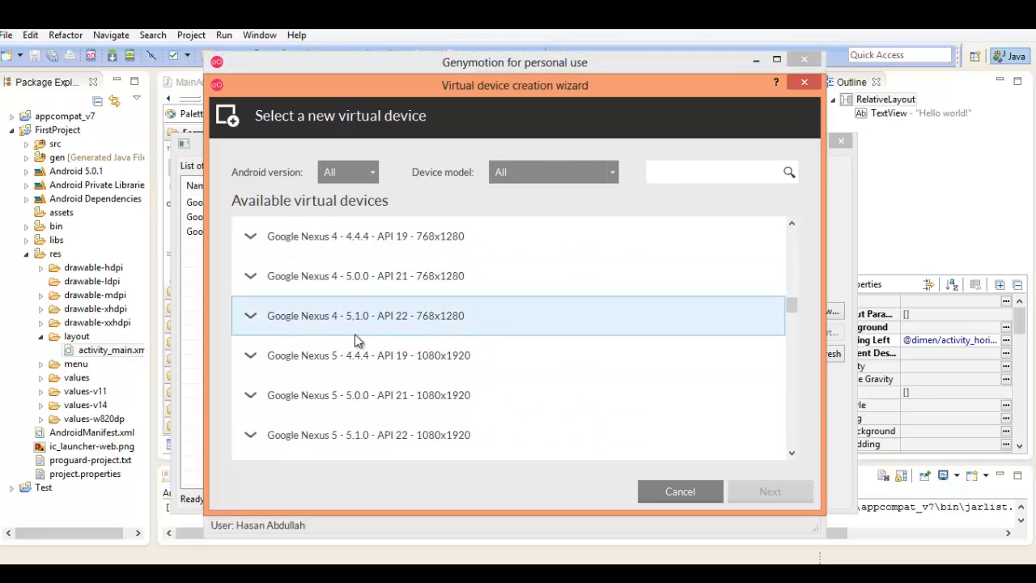
{"action": "scroll", "coordinate": [389, 348], "scroll_direction": "down", "scroll_amount": 10}
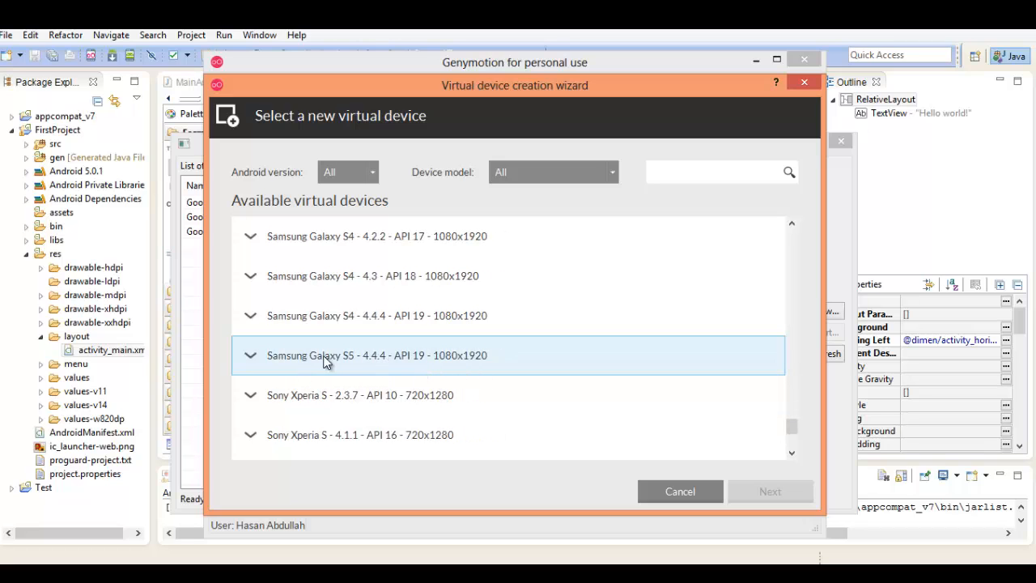
{"action": "scroll", "coordinate": [326, 358], "scroll_direction": "down", "scroll_amount": 5}
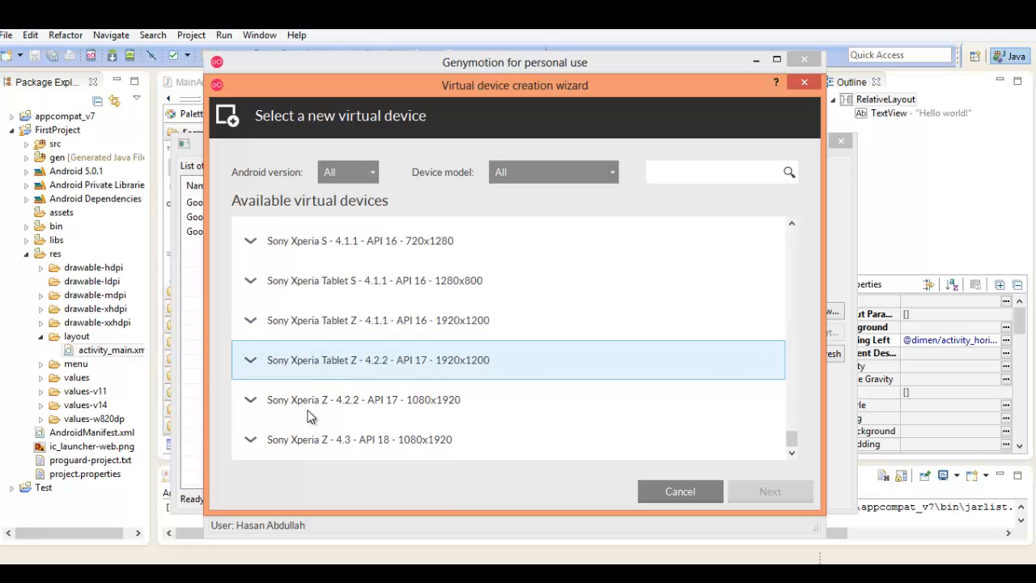
{"action": "scroll", "coordinate": [381, 413], "scroll_direction": "up", "scroll_amount": 12}
{"action": "scroll", "coordinate": [380, 413], "scroll_direction": "up", "scroll_amount": 15}
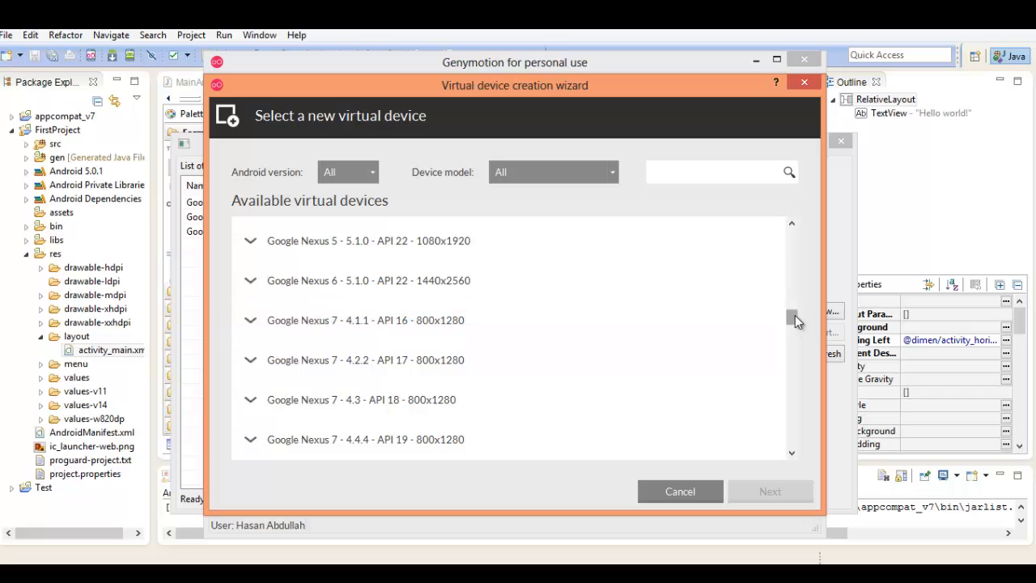
{"action": "left_click_drag", "start_coordinate": [791, 319], "coordinate": [792, 233]}
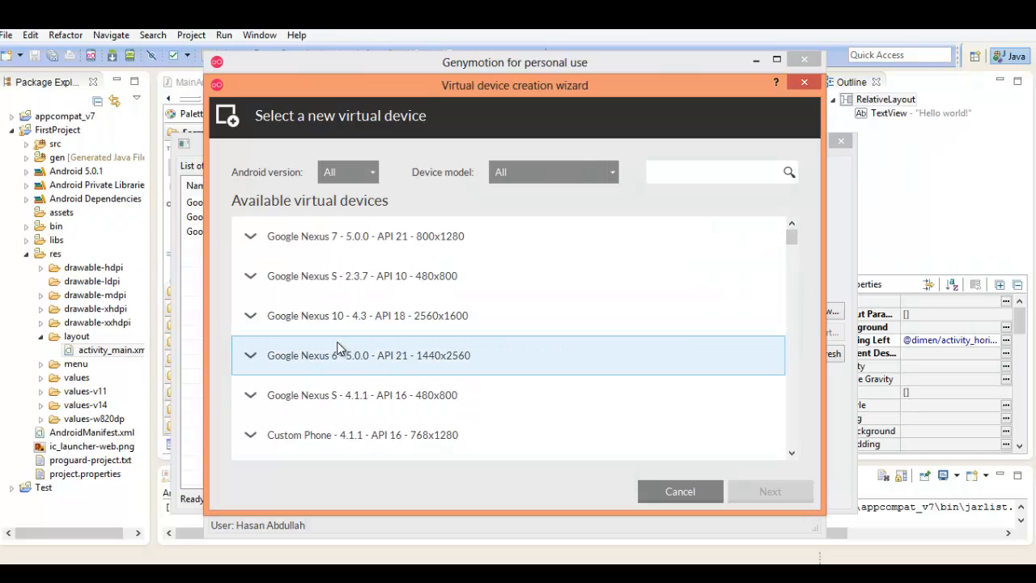
{"action": "left_click", "coordinate": [323, 280]}
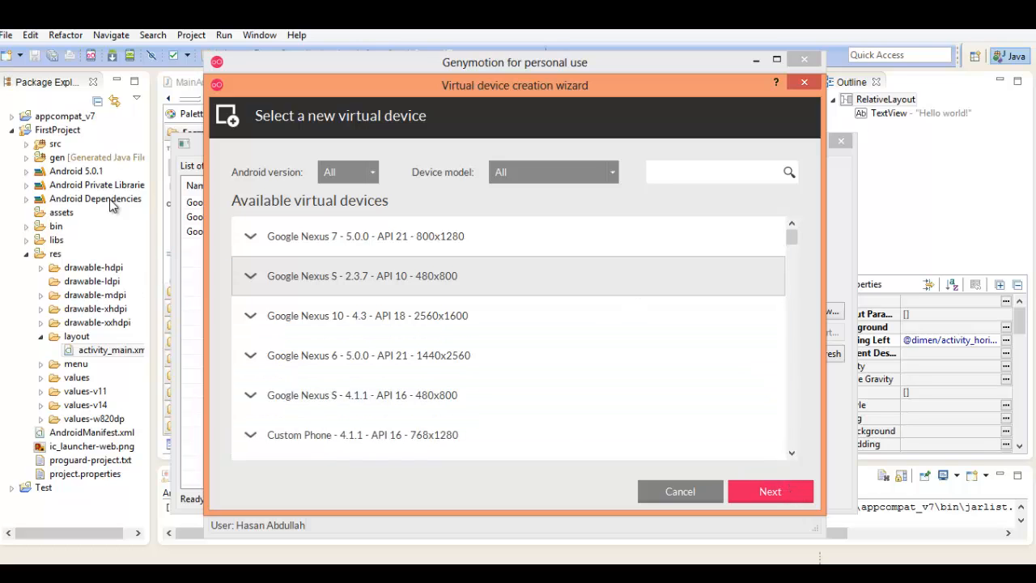
{"action": "left_click_drag", "start_coordinate": [543, 89], "coordinate": [597, 150]}
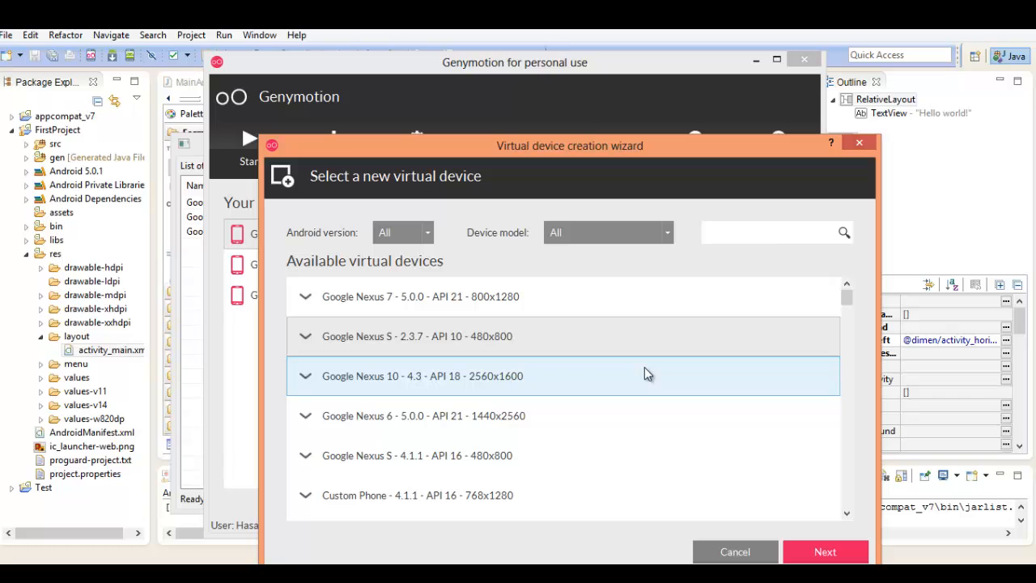
{"action": "left_click_drag", "start_coordinate": [489, 142], "coordinate": [472, 86]}
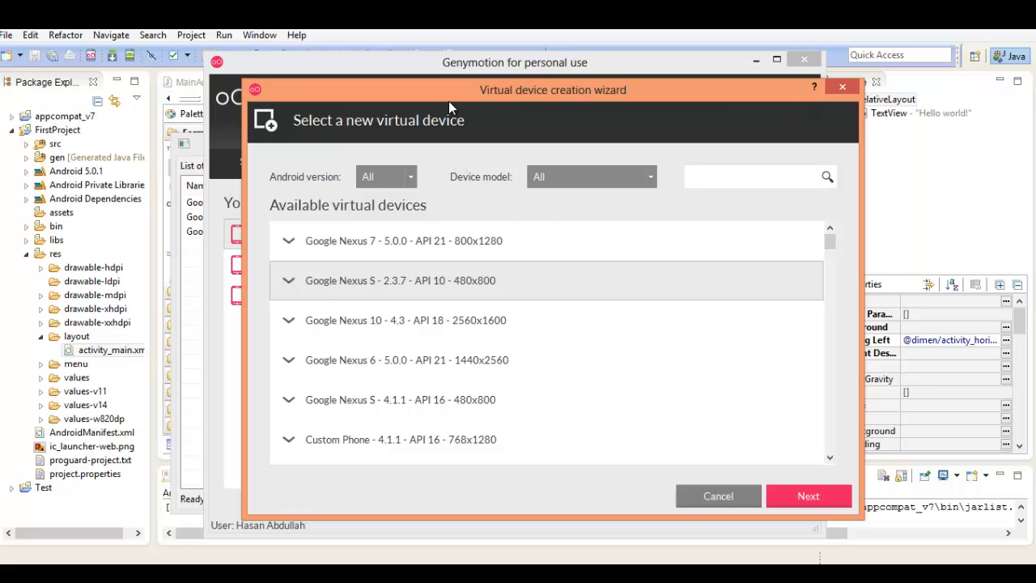
{"action": "left_click_drag", "start_coordinate": [454, 97], "coordinate": [429, 127]}
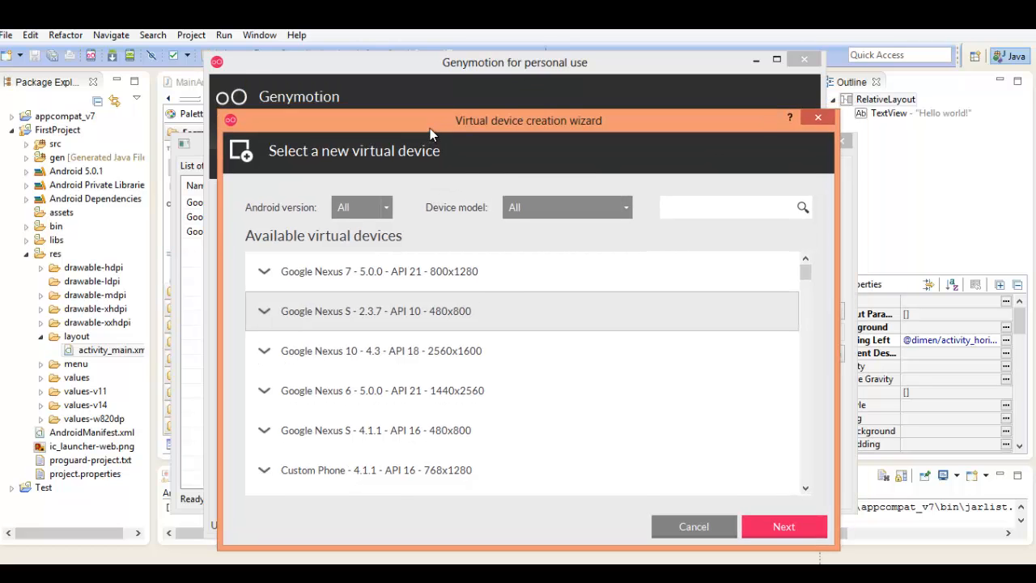
{"action": "left_click", "coordinate": [818, 118]}
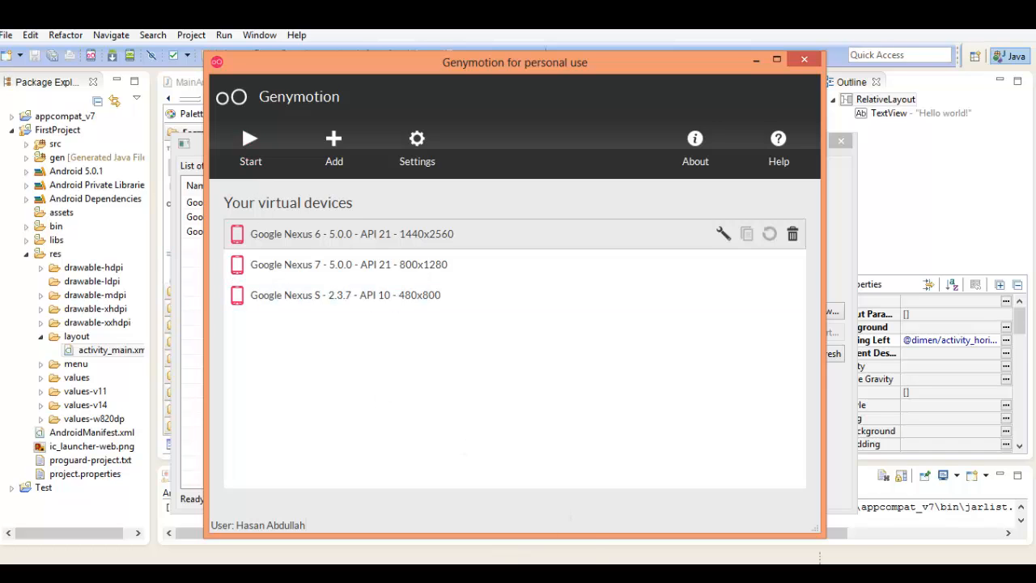
Step: Bring the running Google Nexus 6 device window forward, reposition and widen it, and open the device's app list
{"action": "mouse_move", "coordinate": [502, 573]}
{"action": "left_click", "coordinate": [501, 502]}
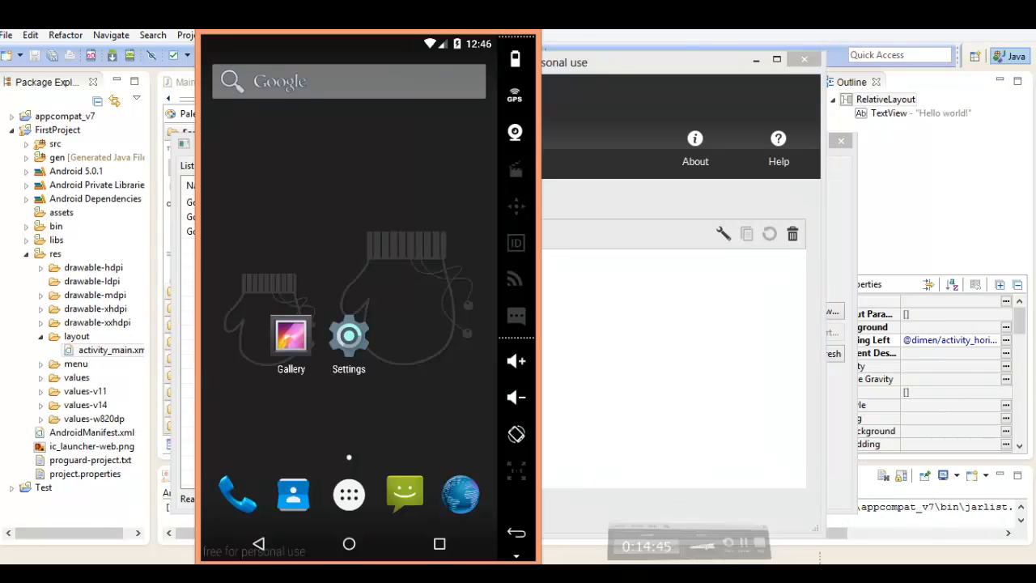
{"action": "left_click_drag", "start_coordinate": [321, 31], "coordinate": [535, 30]}
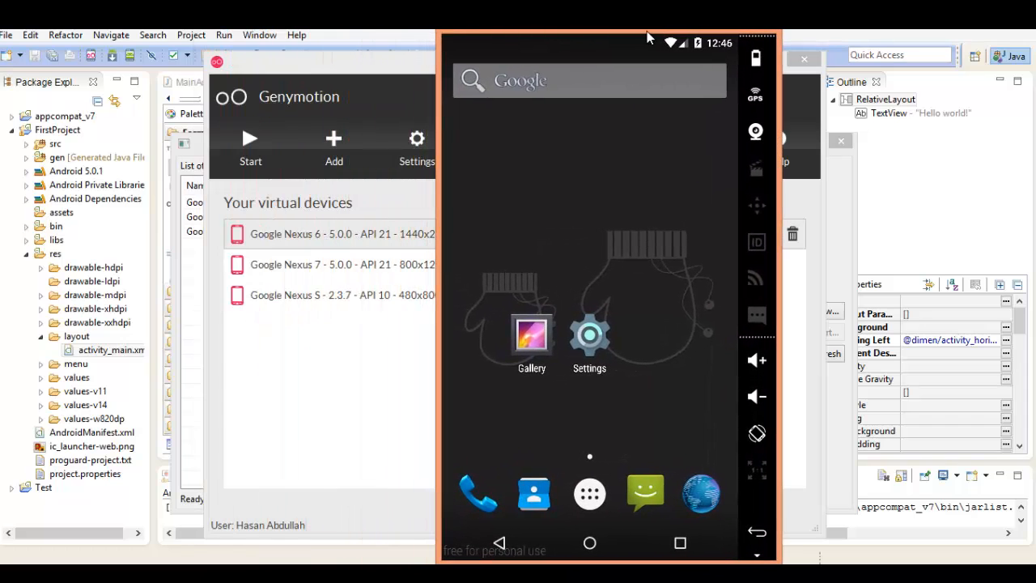
{"action": "left_click", "coordinate": [783, 134]}
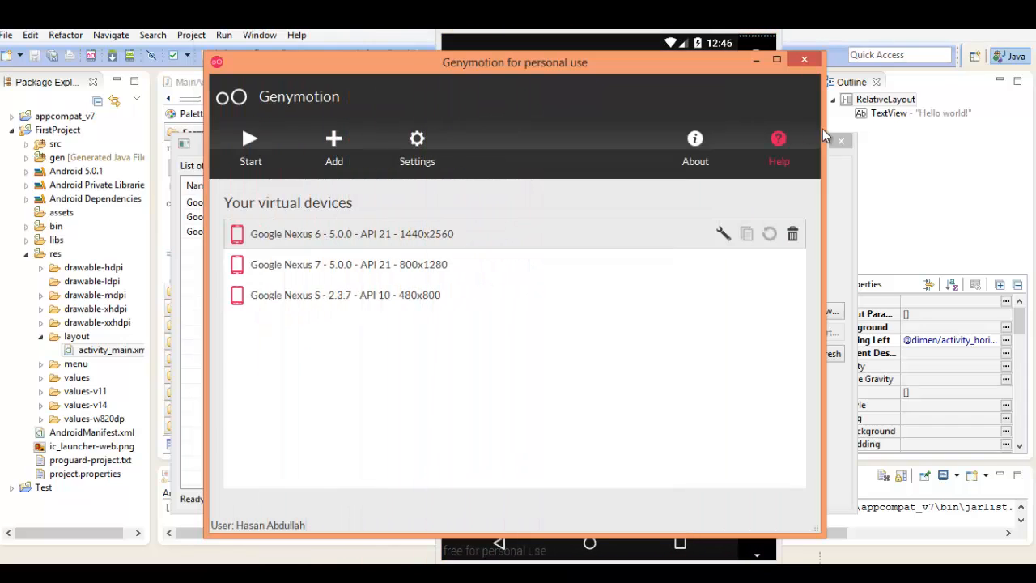
{"action": "left_click", "coordinate": [633, 34]}
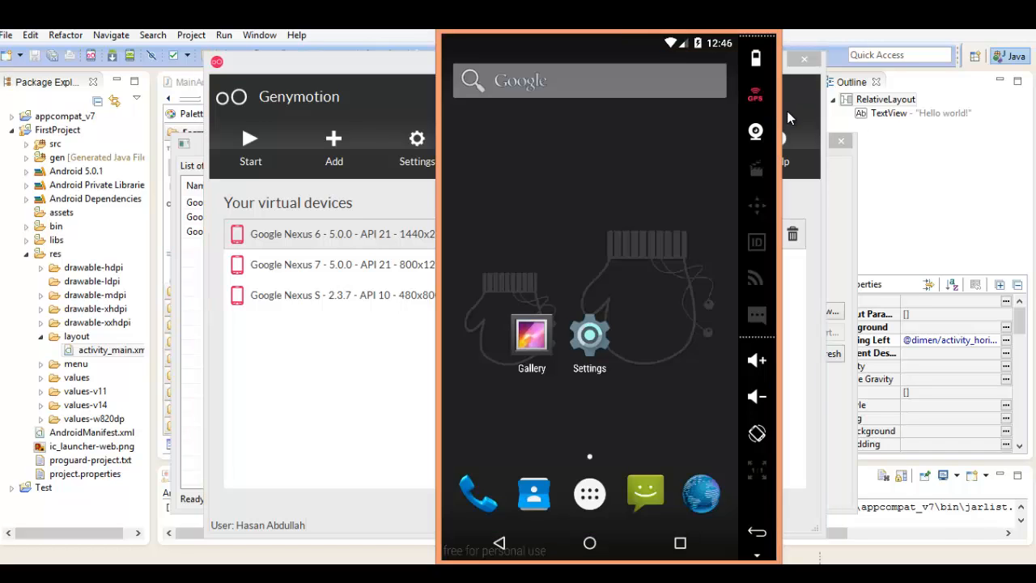
{"action": "left_click_drag", "start_coordinate": [779, 99], "coordinate": [847, 99]}
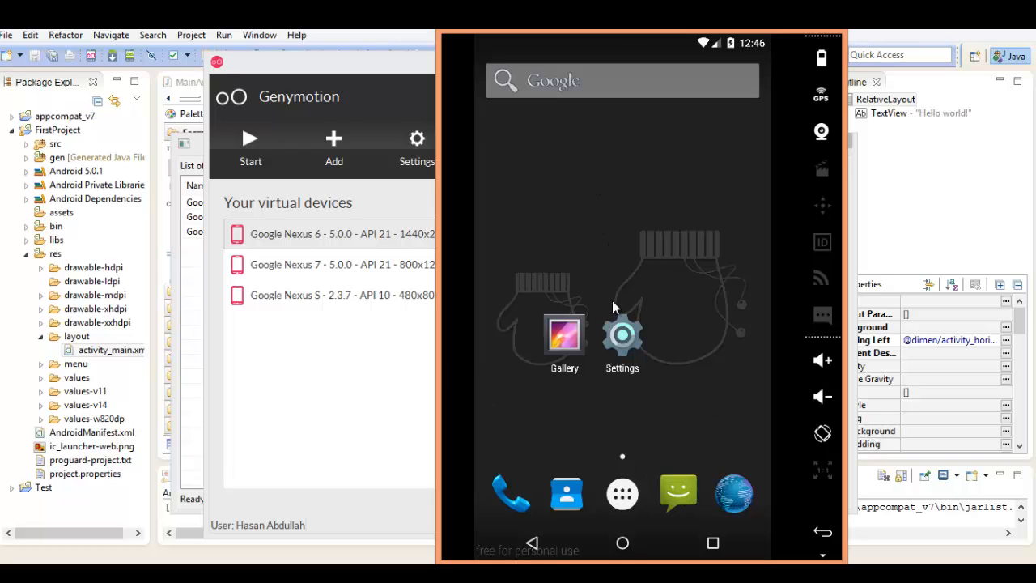
{"action": "left_click", "coordinate": [622, 493]}
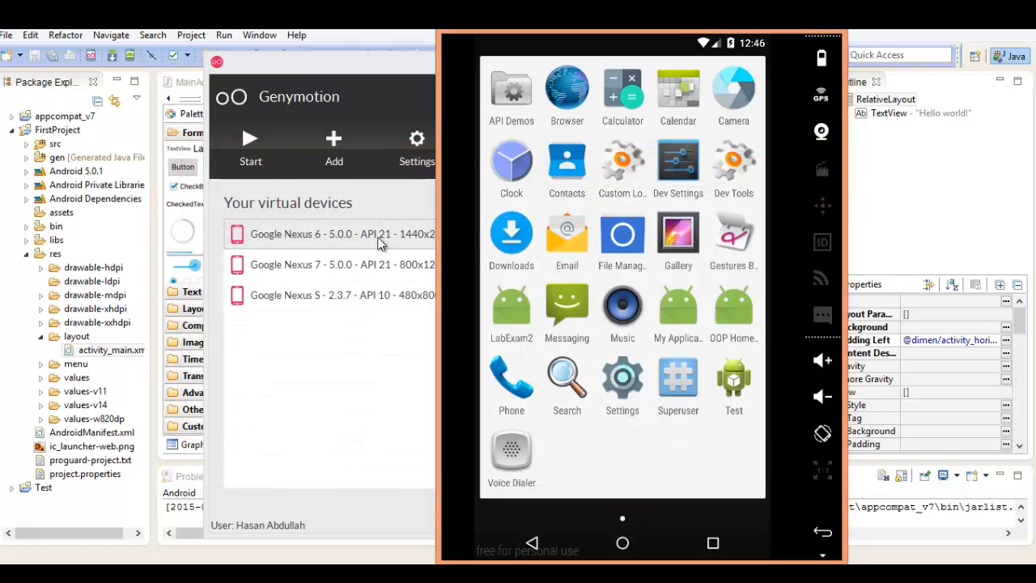
Step: Close the Genymotion main window and return to the FirstProject layout in Eclipse
{"action": "left_click", "coordinate": [378, 239]}
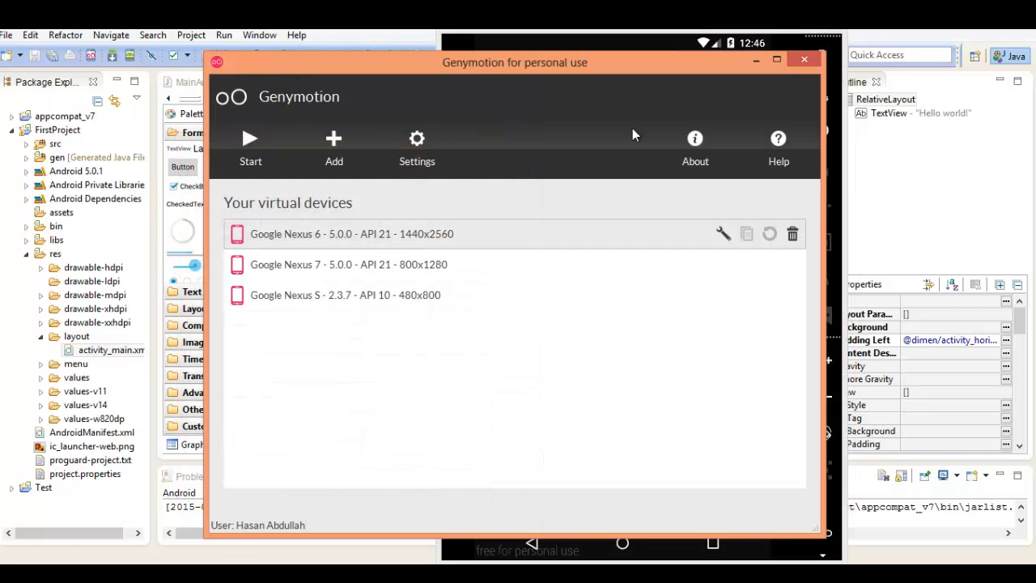
{"action": "left_click", "coordinate": [804, 59]}
{"action": "left_click", "coordinate": [321, 33]}
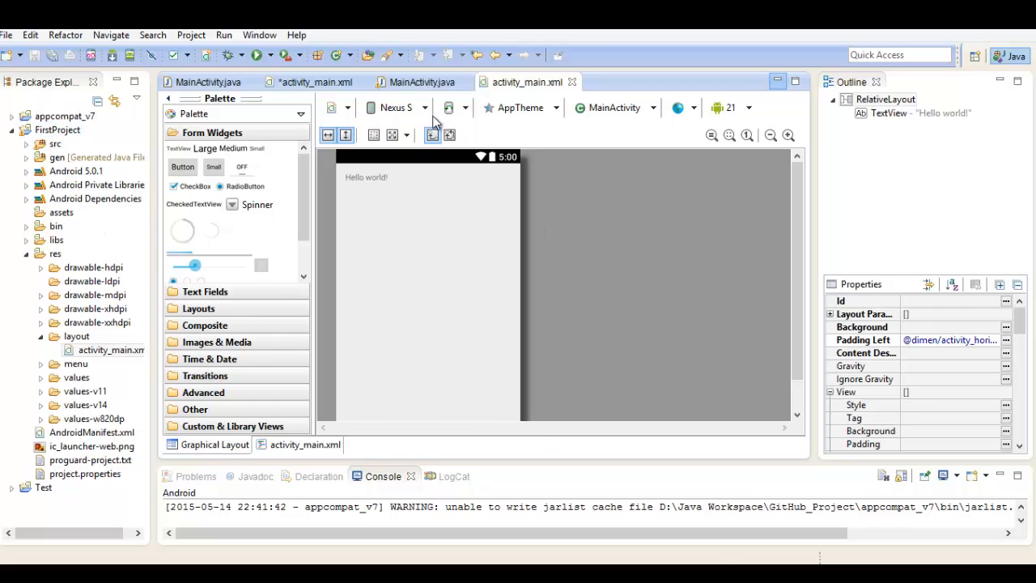
Step: Close the Test project's activity_main.xml, saving its changes, and its MainActivity.java, leaving only the FirstProject files open
{"action": "left_click", "coordinate": [422, 82]}
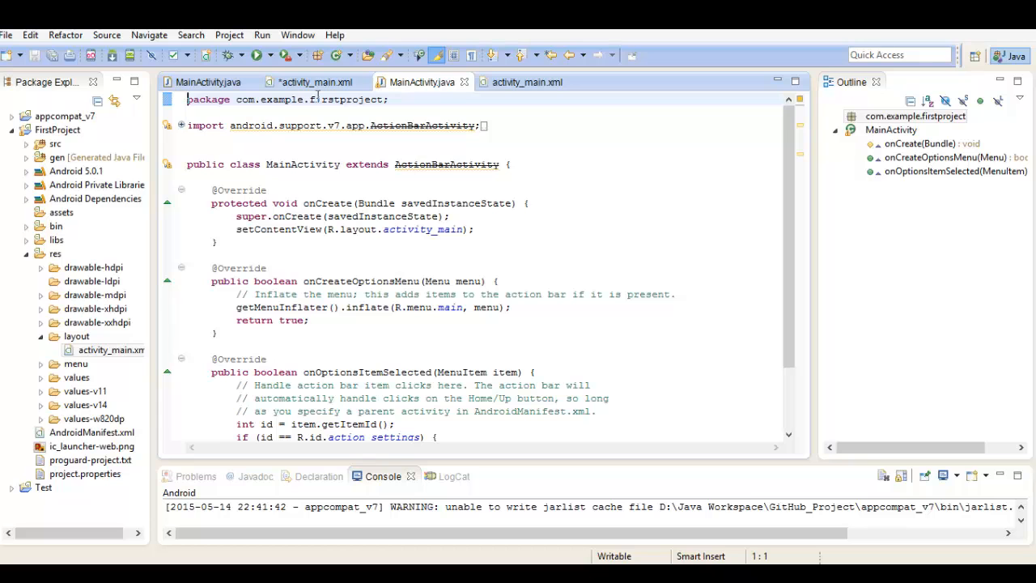
{"action": "left_click", "coordinate": [356, 84]}
{"action": "left_click", "coordinate": [363, 84]}
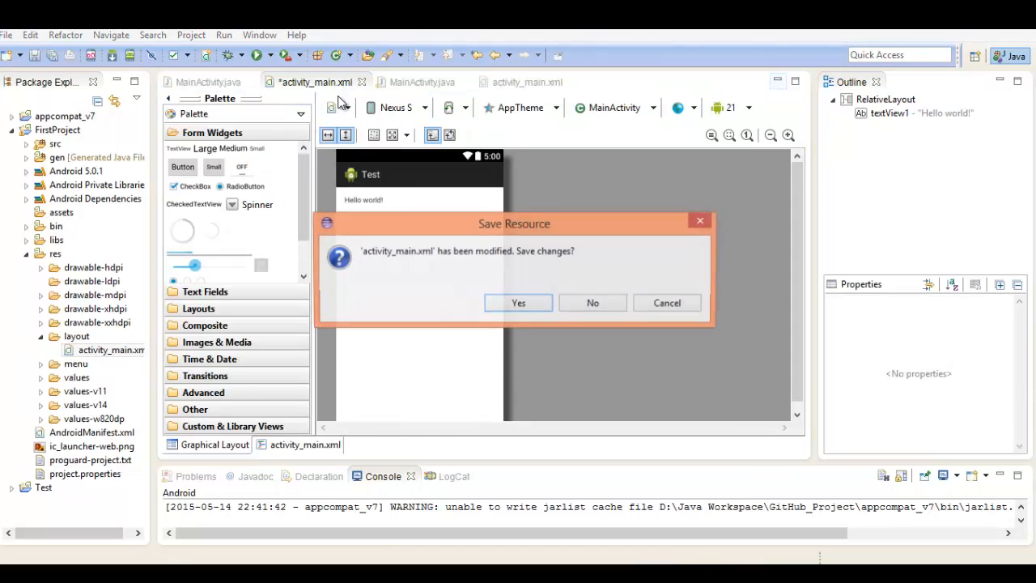
{"action": "left_click", "coordinate": [512, 301]}
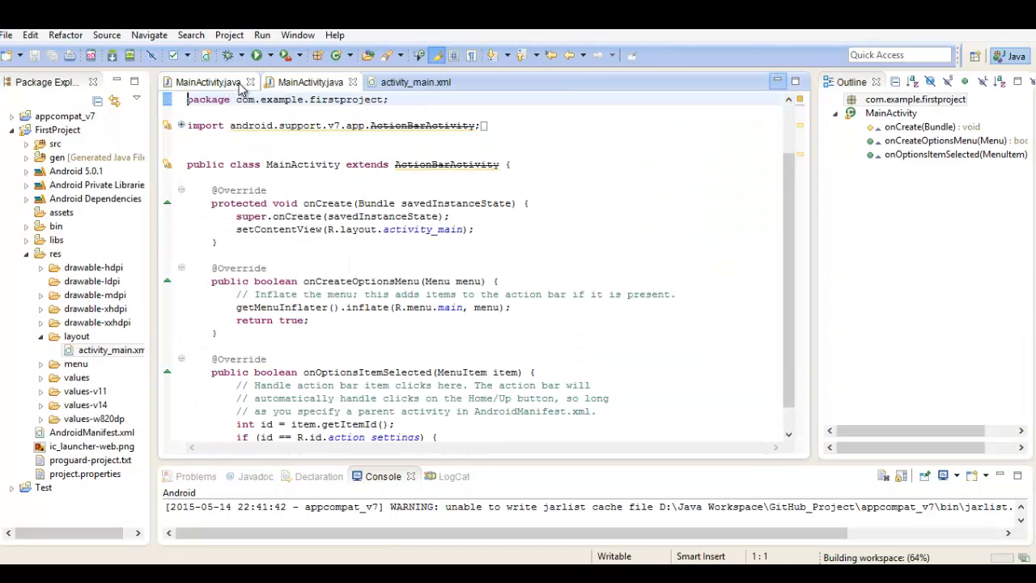
{"action": "left_click", "coordinate": [250, 82]}
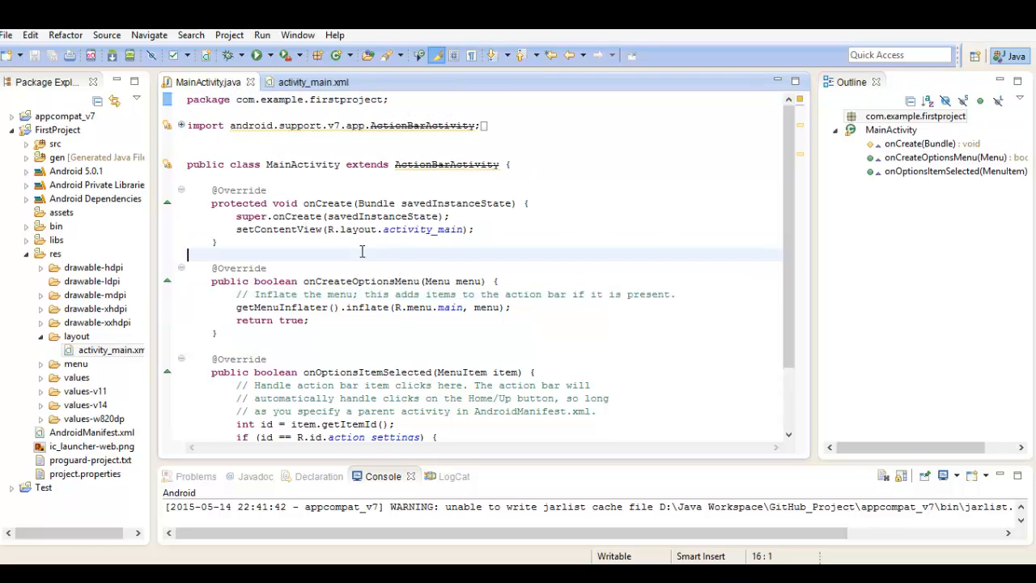
Step: Run FirstProject as an Android Application on the Genymotion device and reposition the device window over the editor
{"action": "left_click", "coordinate": [361, 254]}
{"action": "left_click", "coordinate": [256, 55]}
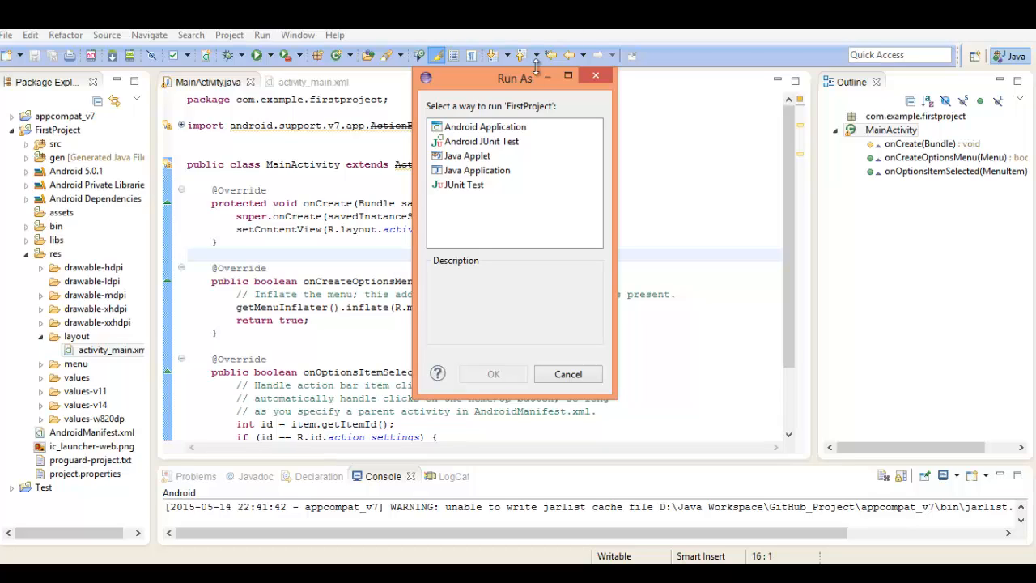
{"action": "left_click", "coordinate": [497, 127]}
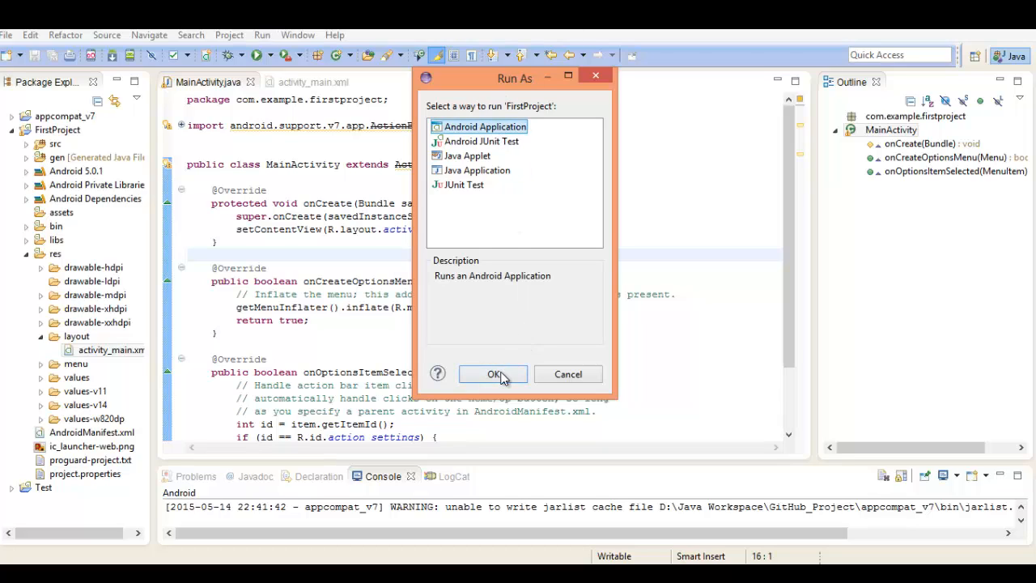
{"action": "left_click", "coordinate": [495, 375]}
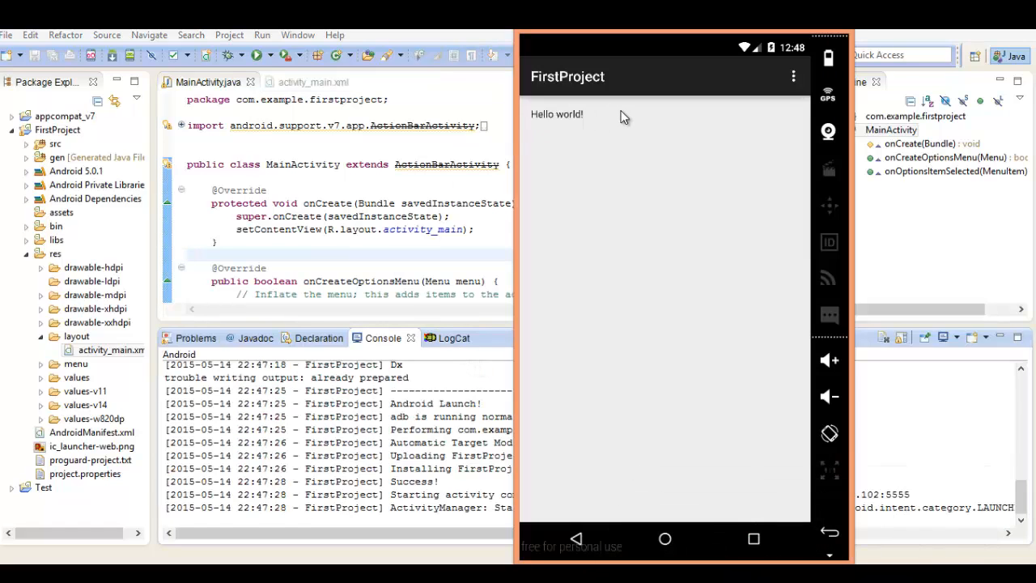
{"action": "left_click_drag", "start_coordinate": [646, 30], "coordinate": [591, 32]}
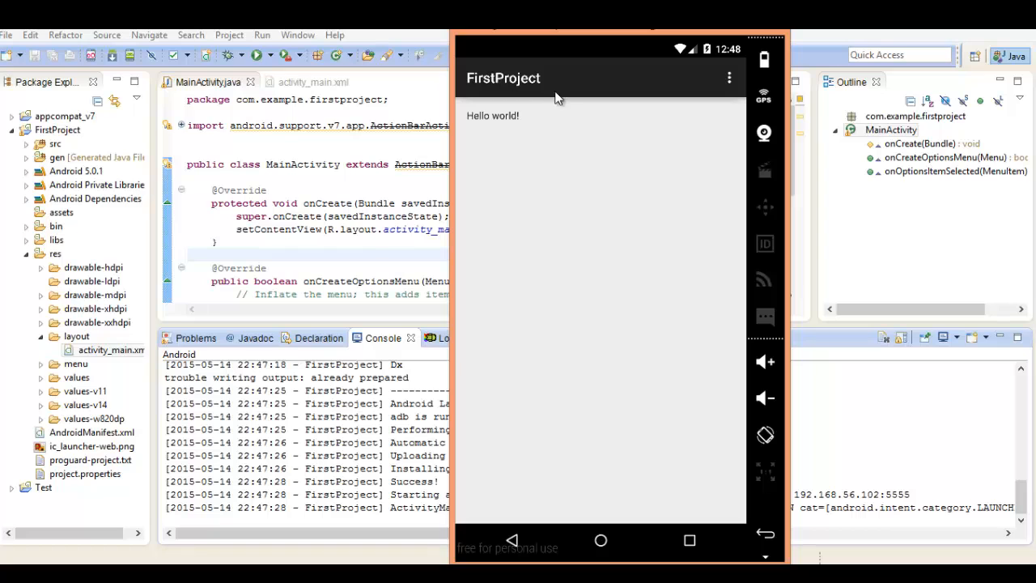
Step: Open FirstProject's activity_main.xml, enlarge the editor area above the console, and place the device window beside the layout preview
{"action": "left_click", "coordinate": [377, 190]}
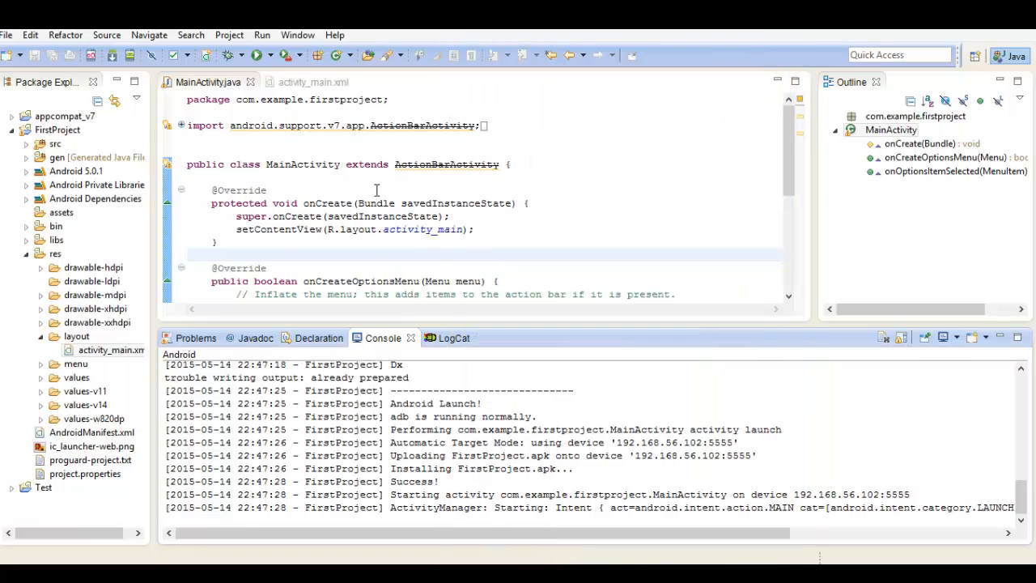
{"action": "left_click", "coordinate": [314, 84]}
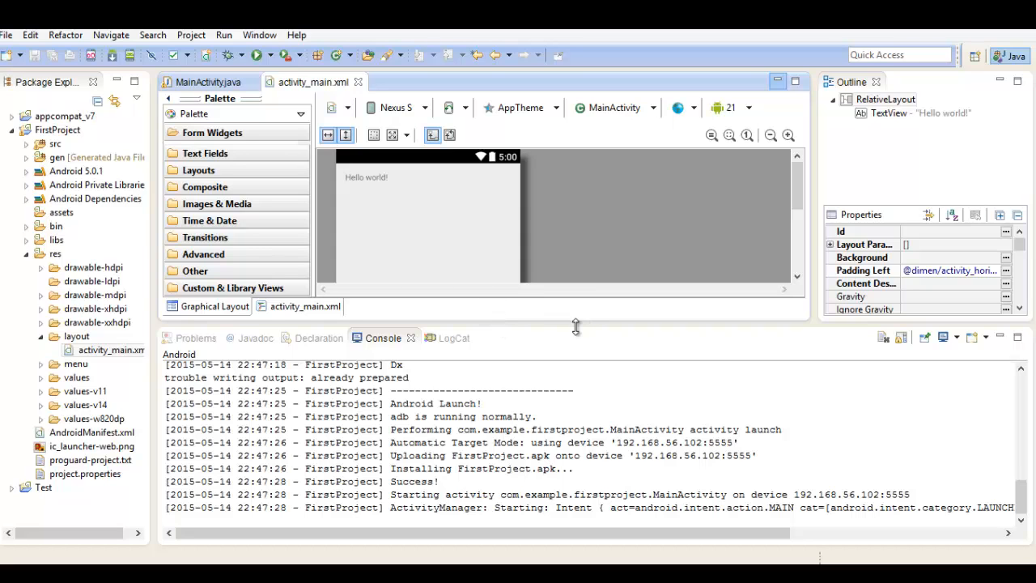
{"action": "left_click_drag", "start_coordinate": [575, 326], "coordinate": [608, 497]}
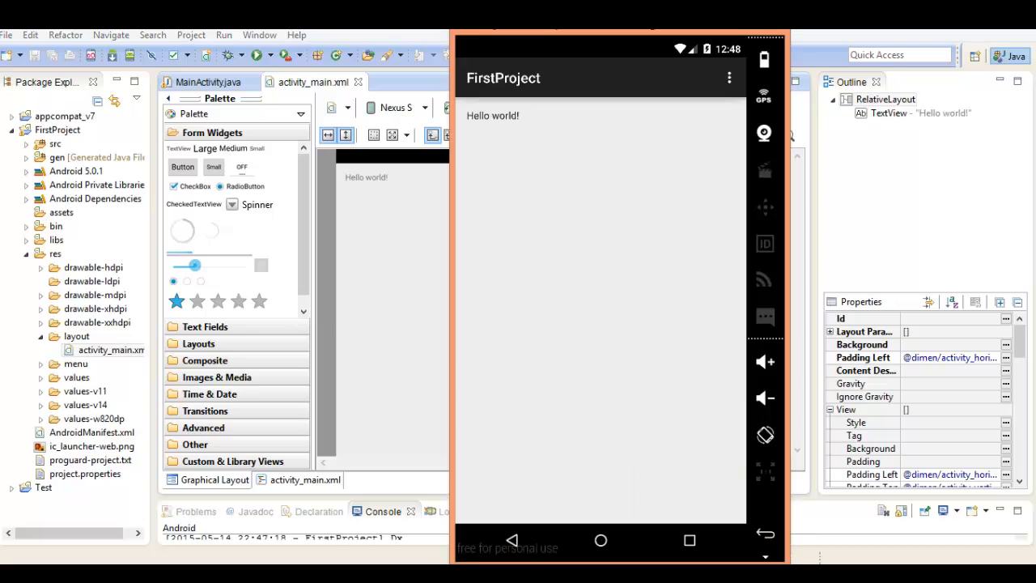
{"action": "left_click_drag", "start_coordinate": [532, 28], "coordinate": [580, 42]}
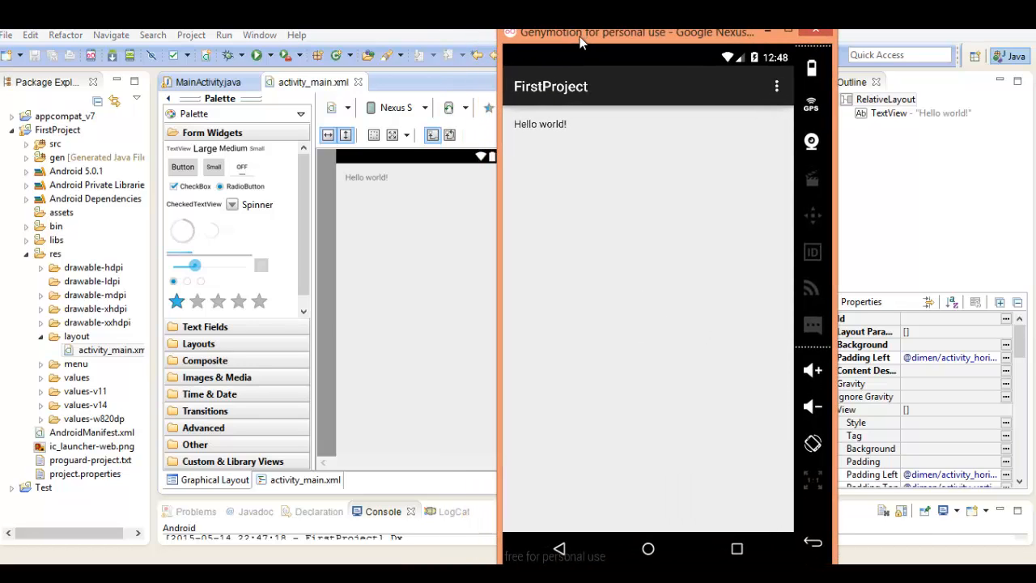